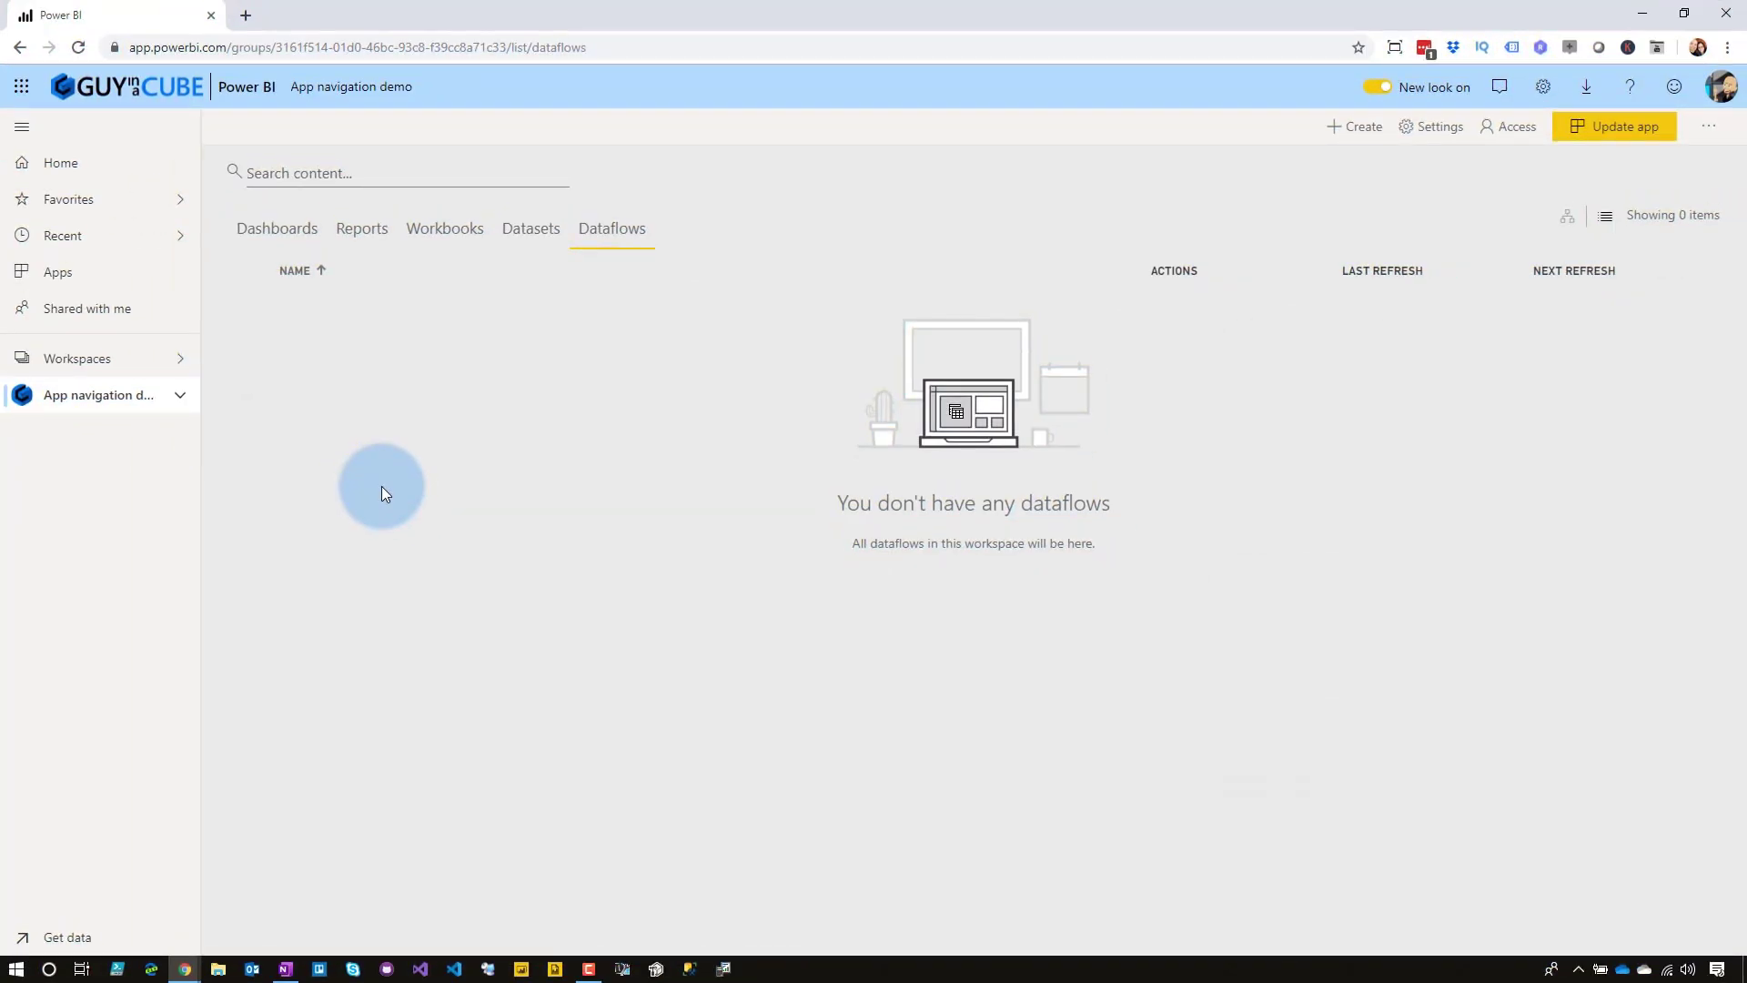
# - Confirm the signed-in account and check the workspace access list shows the user as Member
pyautogui.click(1720, 88)
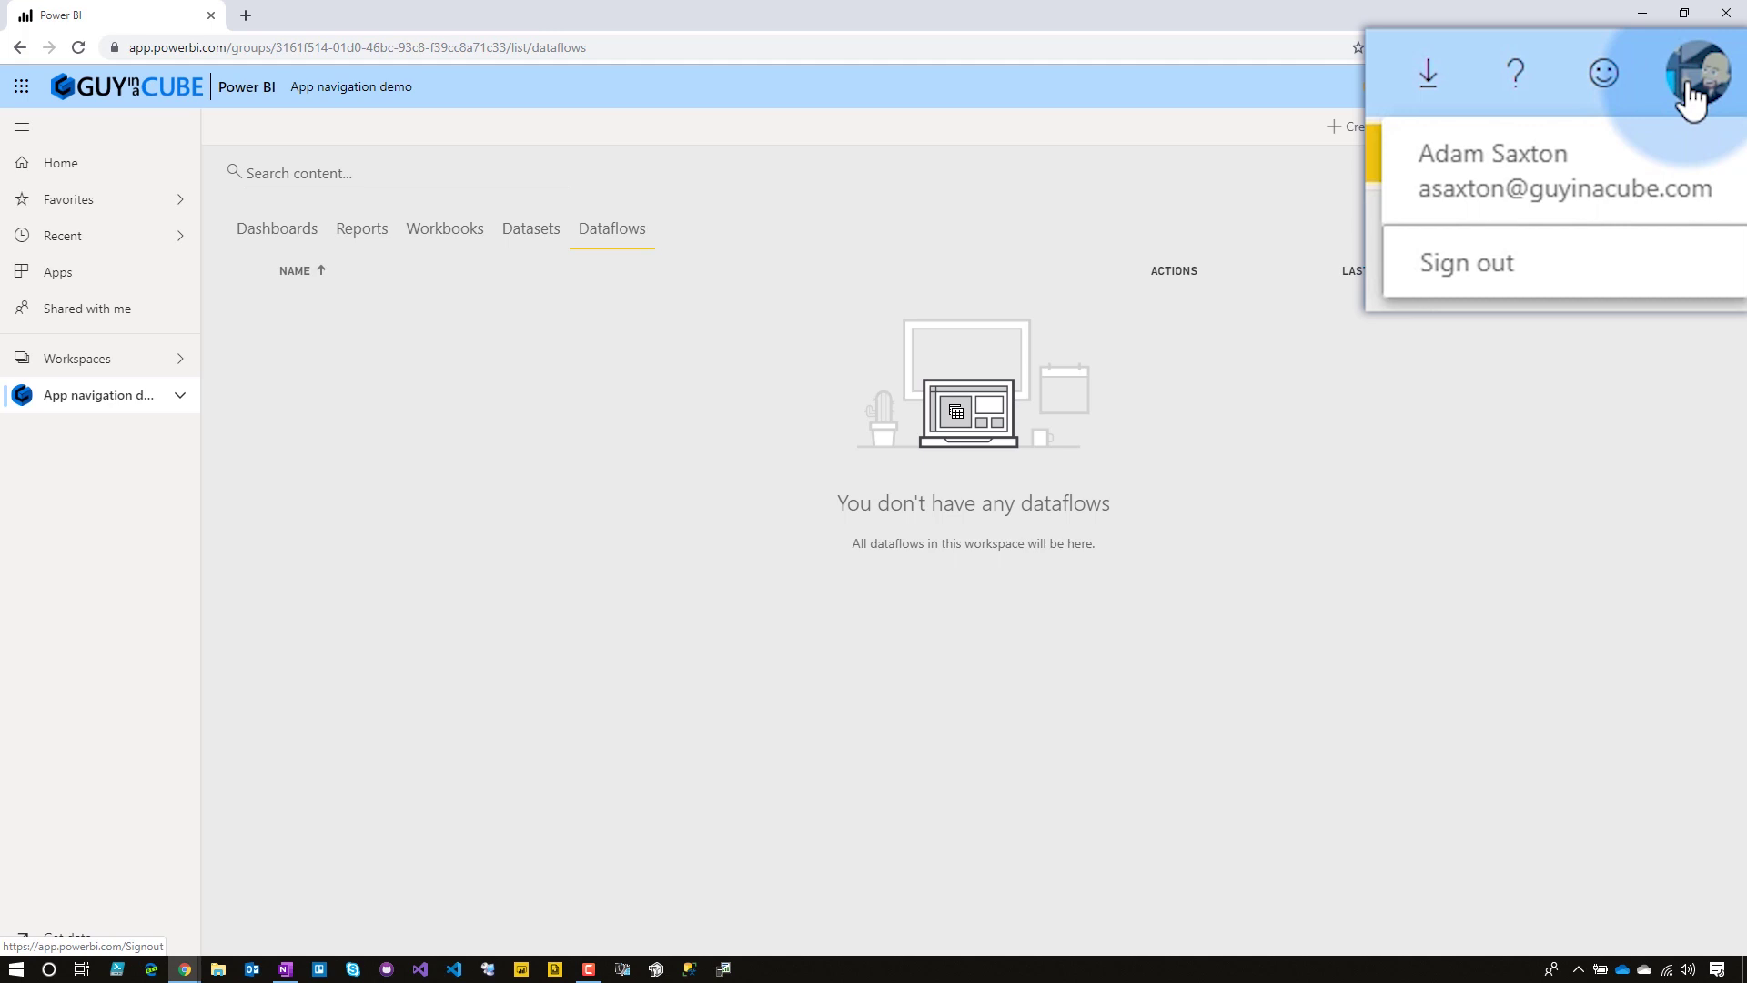
pyautogui.click(1314, 169)
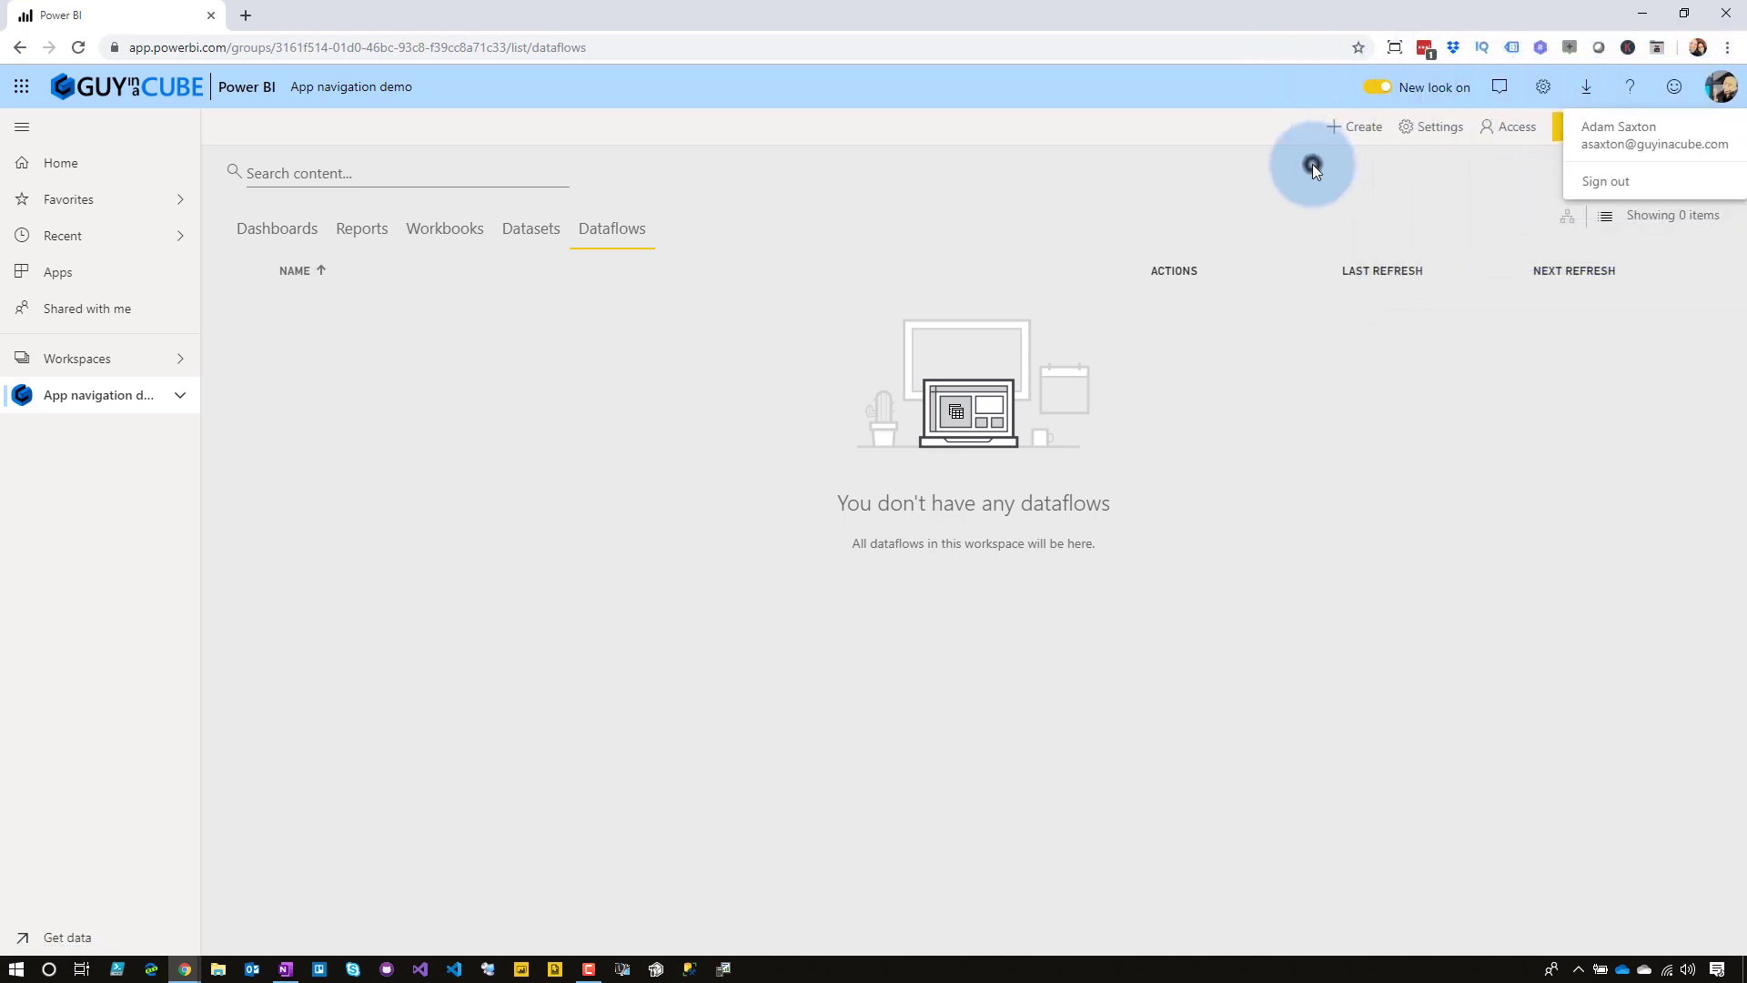
pyautogui.click(1514, 126)
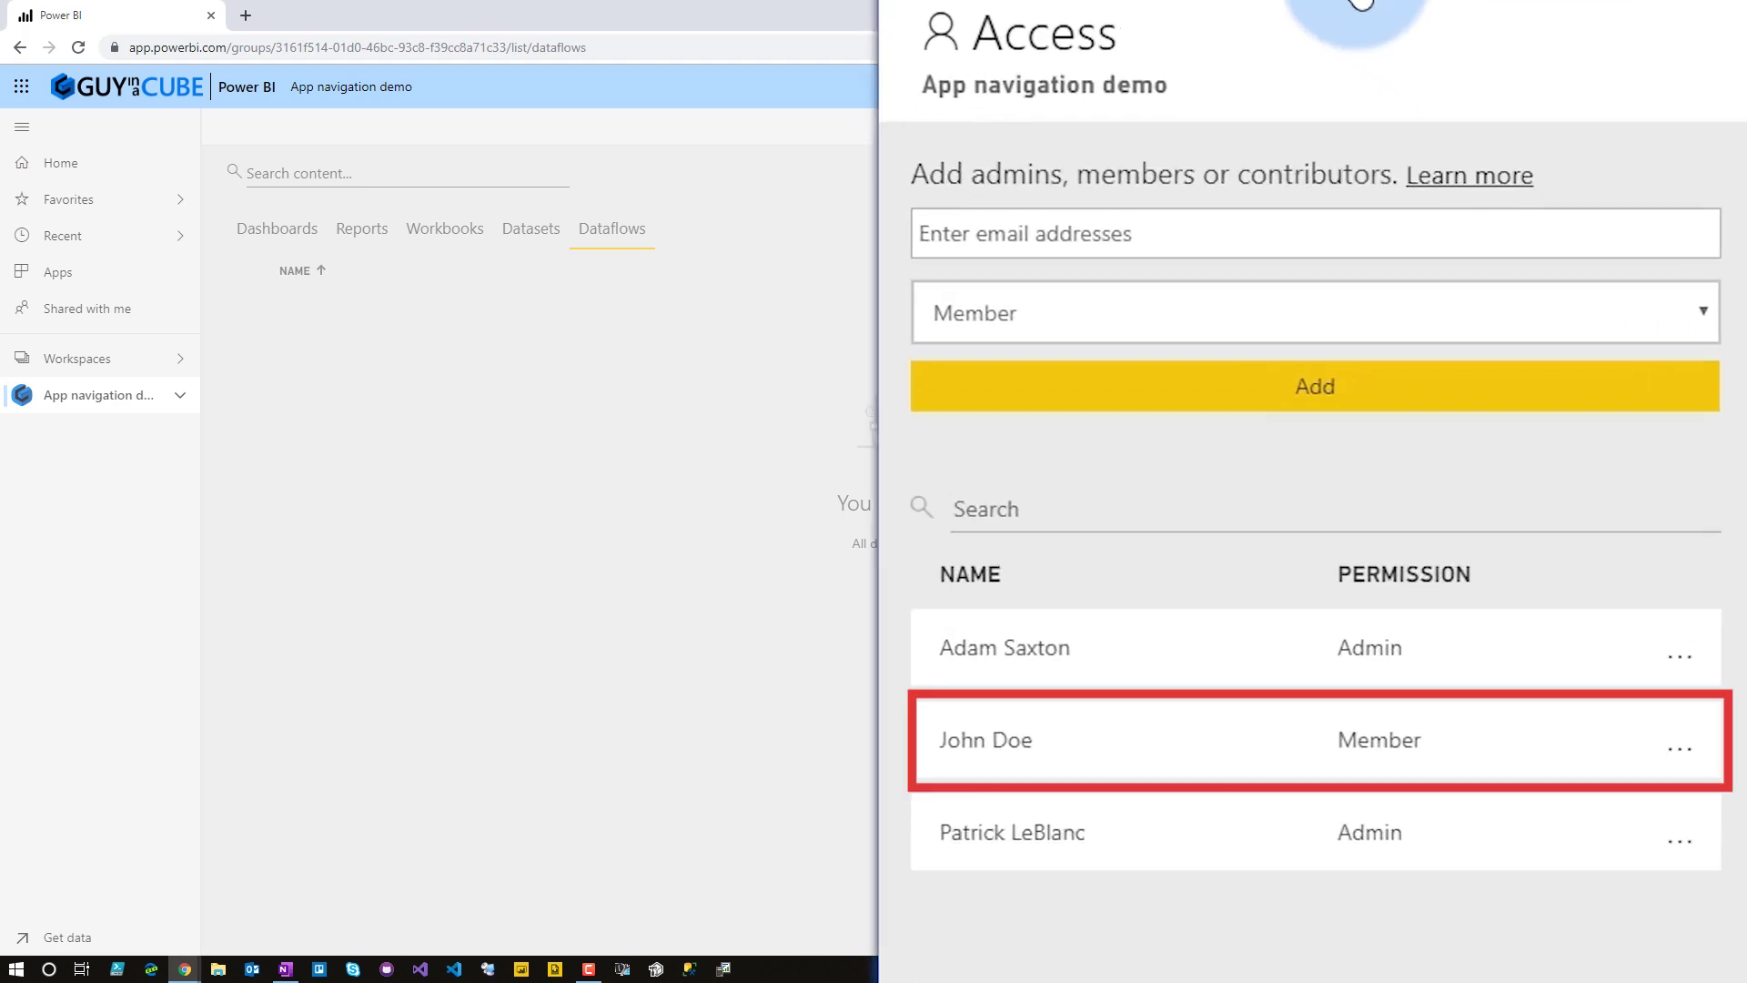
pyautogui.click(1174, 172)
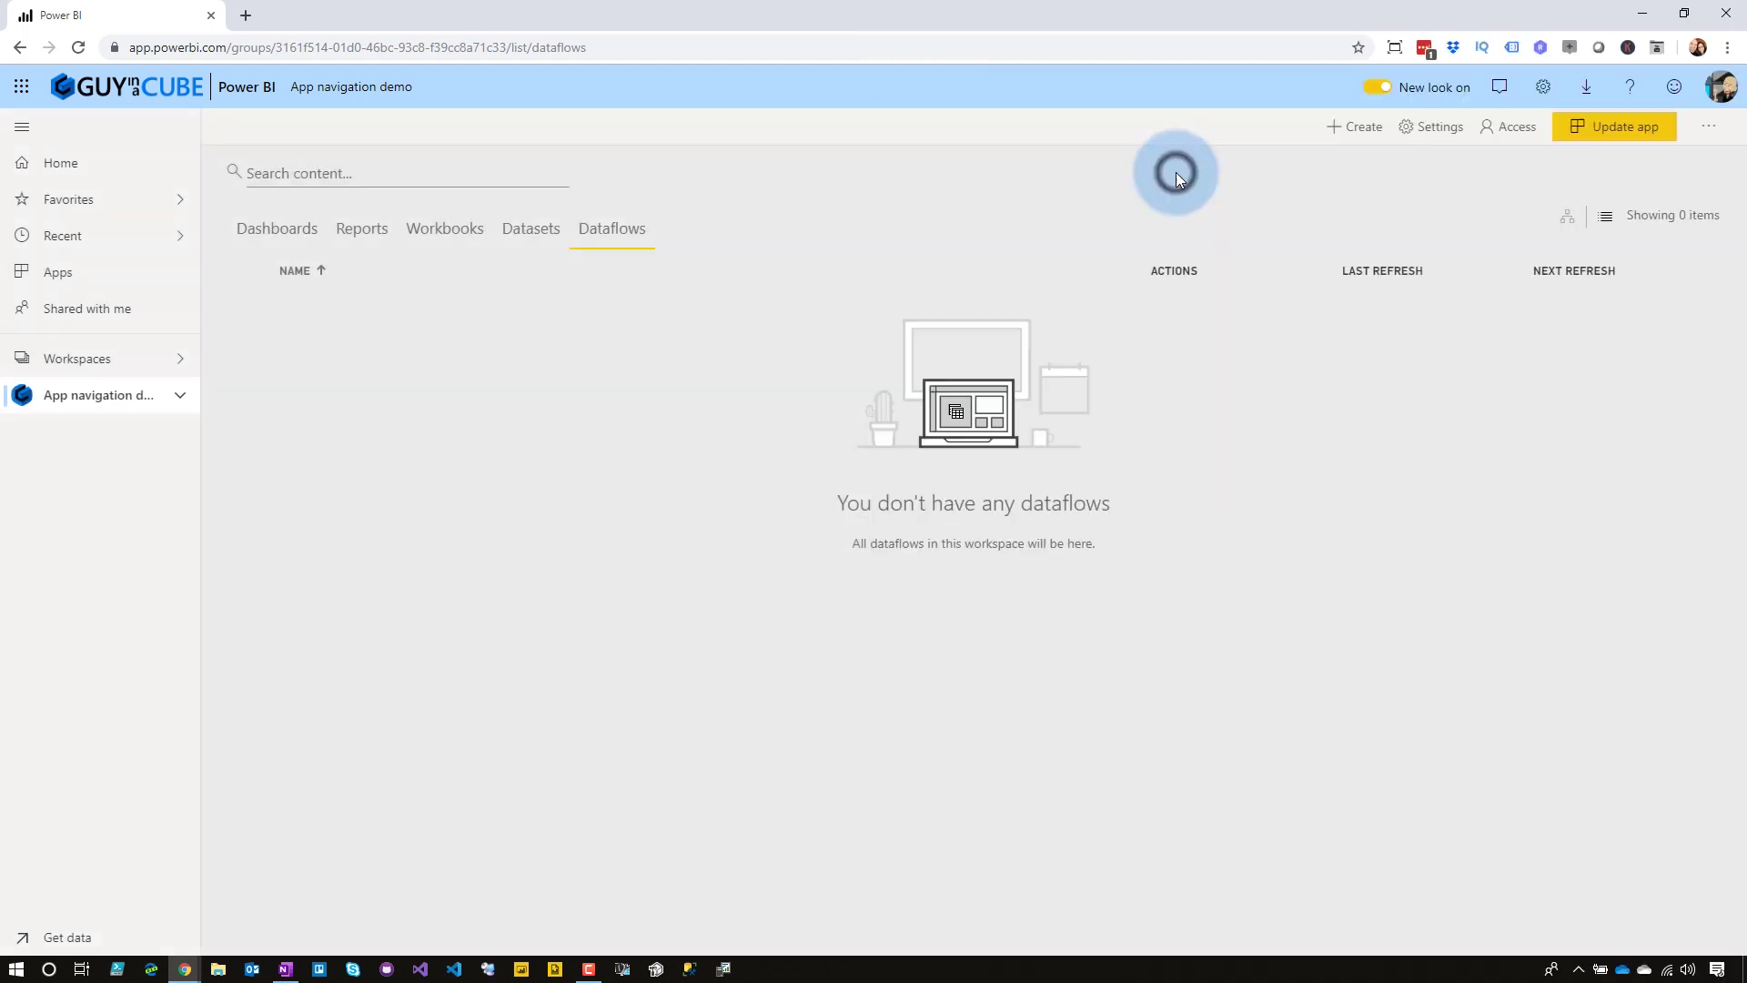
pyautogui.click(1542, 86)
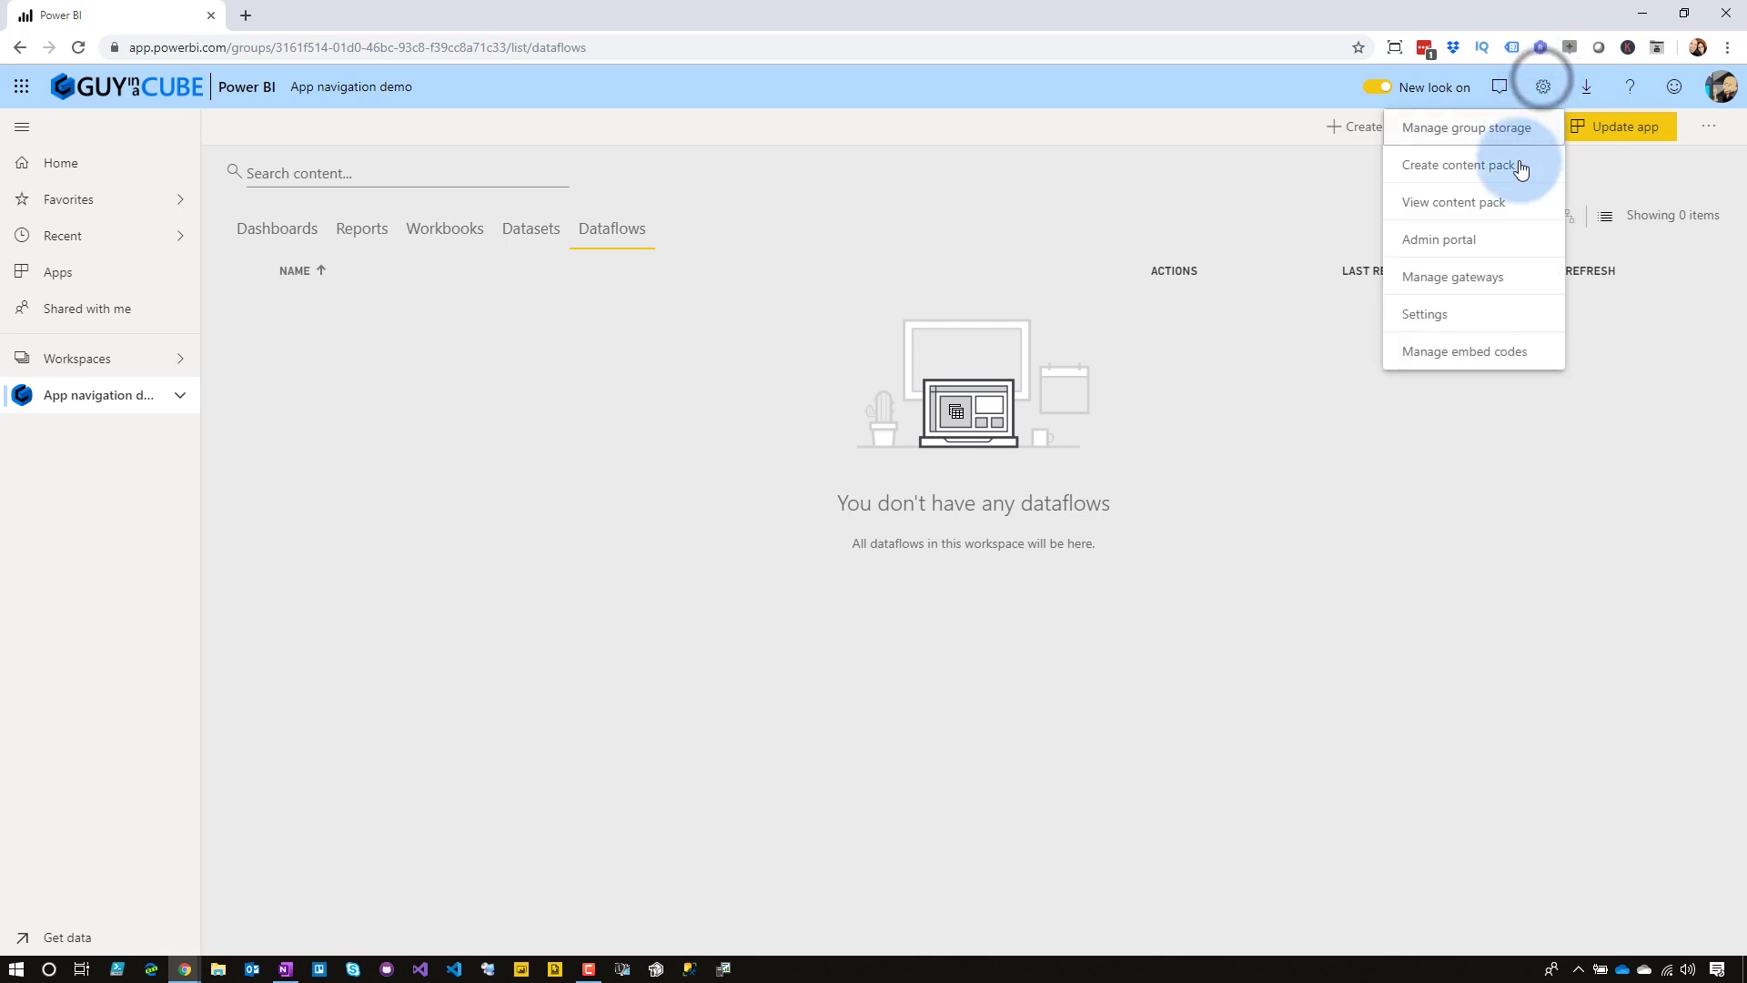
# - View Contoso Gateway's four administrators in Manage gateways, then return to App navigation demo
pyautogui.click(1462, 300)
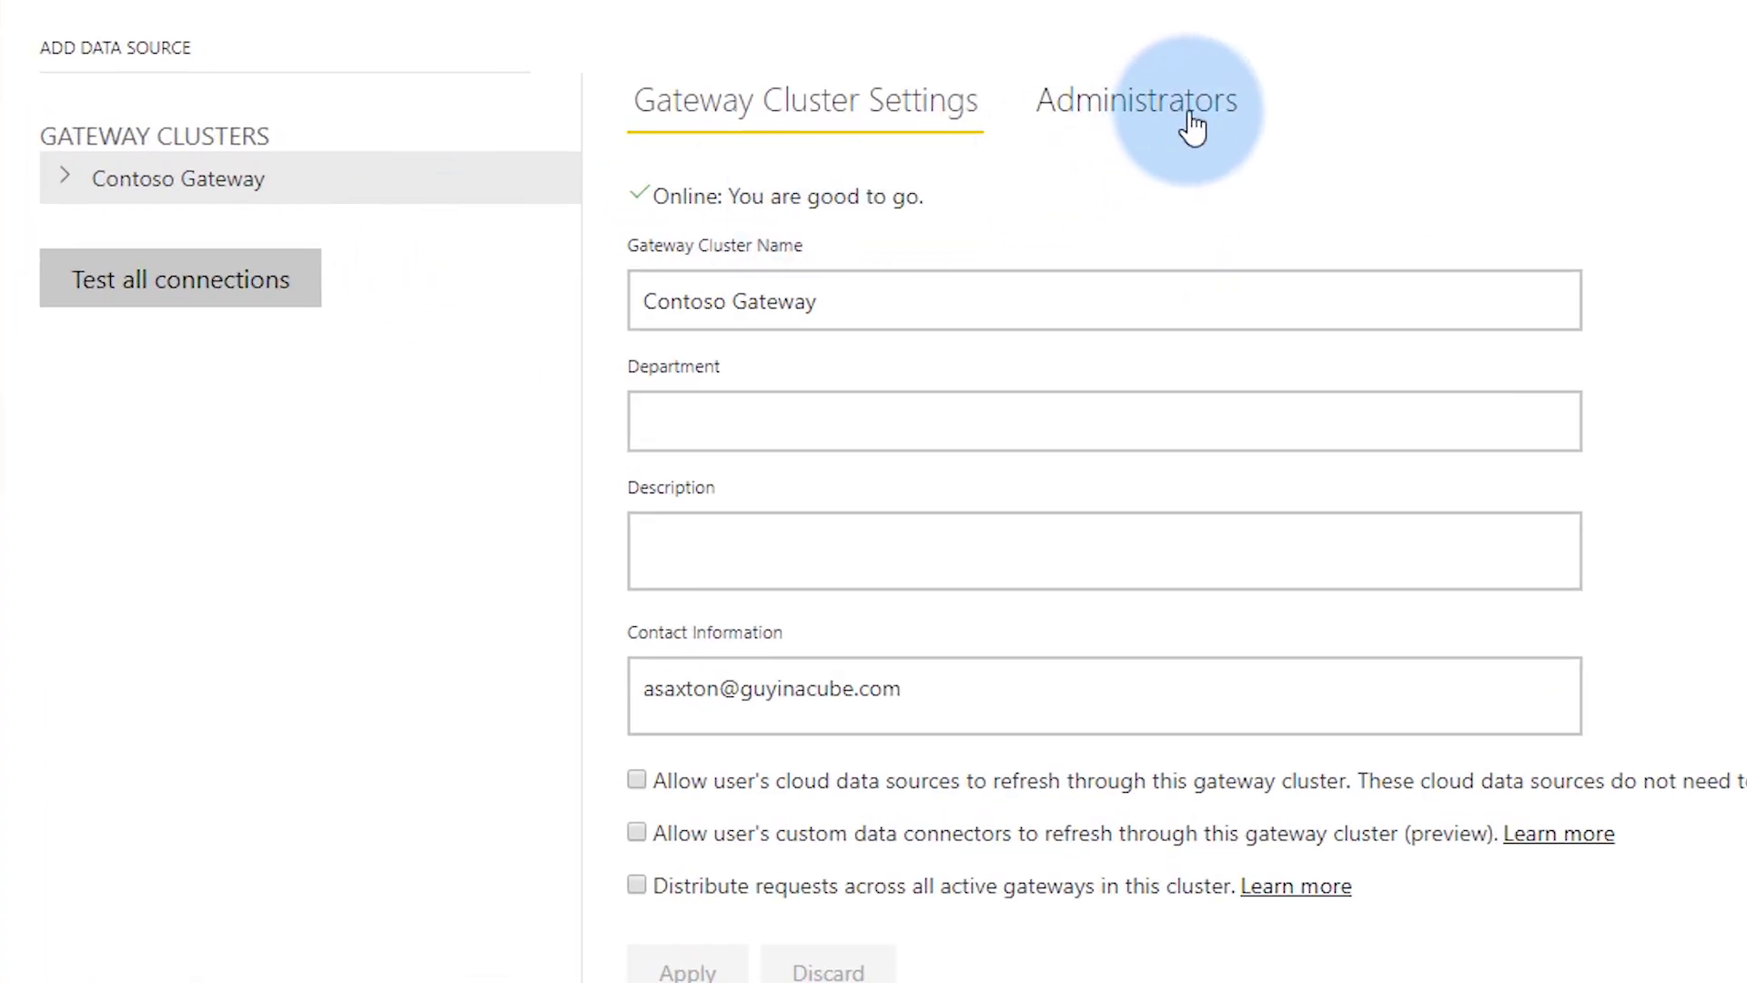
pyautogui.click(1190, 120)
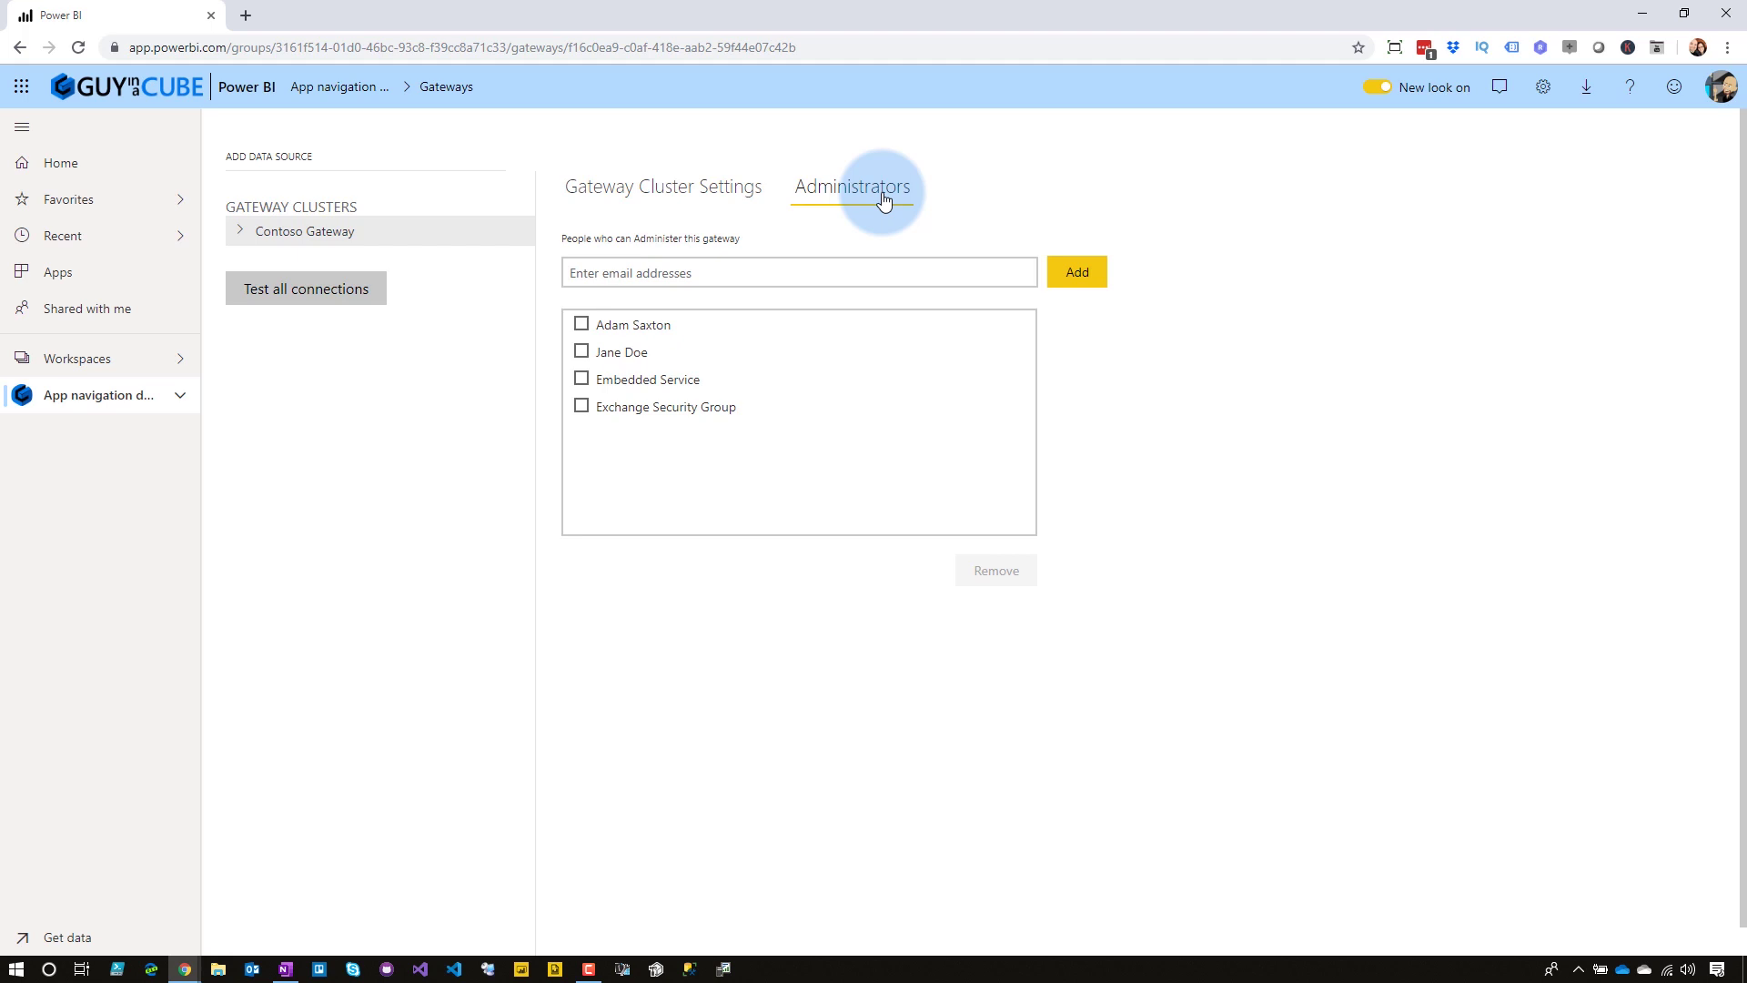
pyautogui.click(106, 401)
# - Start a new dataflow from the workspace's Dataflows list and choose Add new entities
pyautogui.click(607, 233)
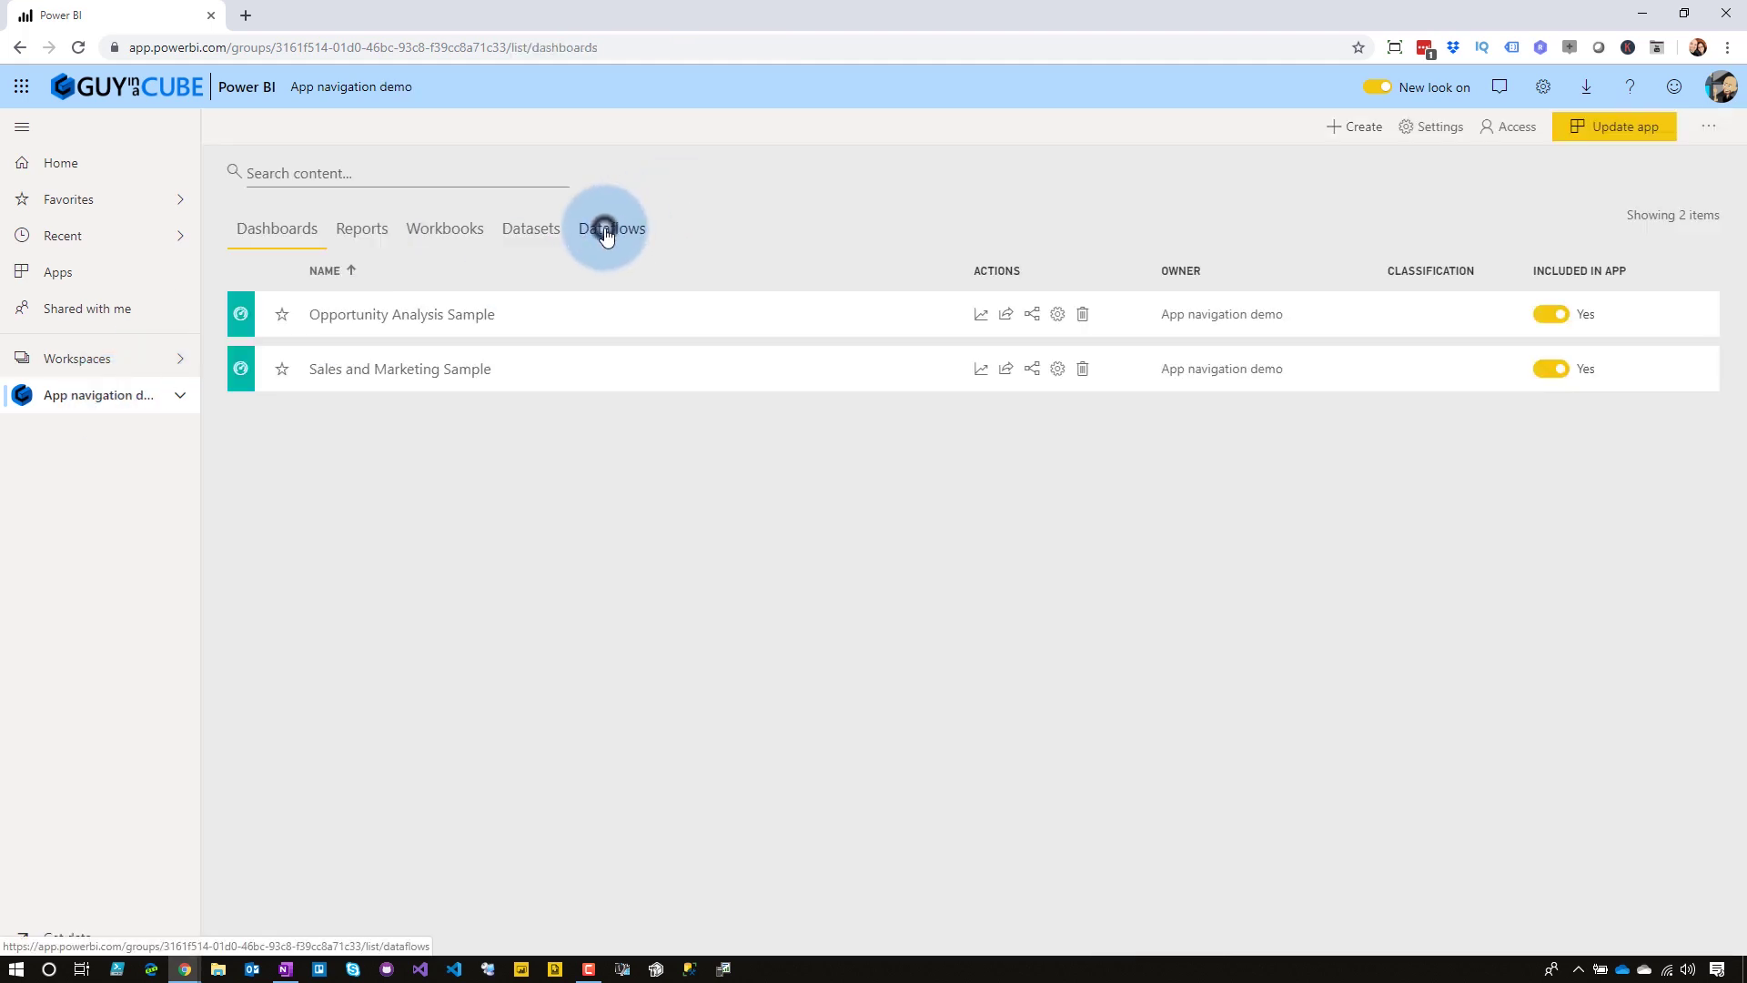
pyautogui.click(1360, 130)
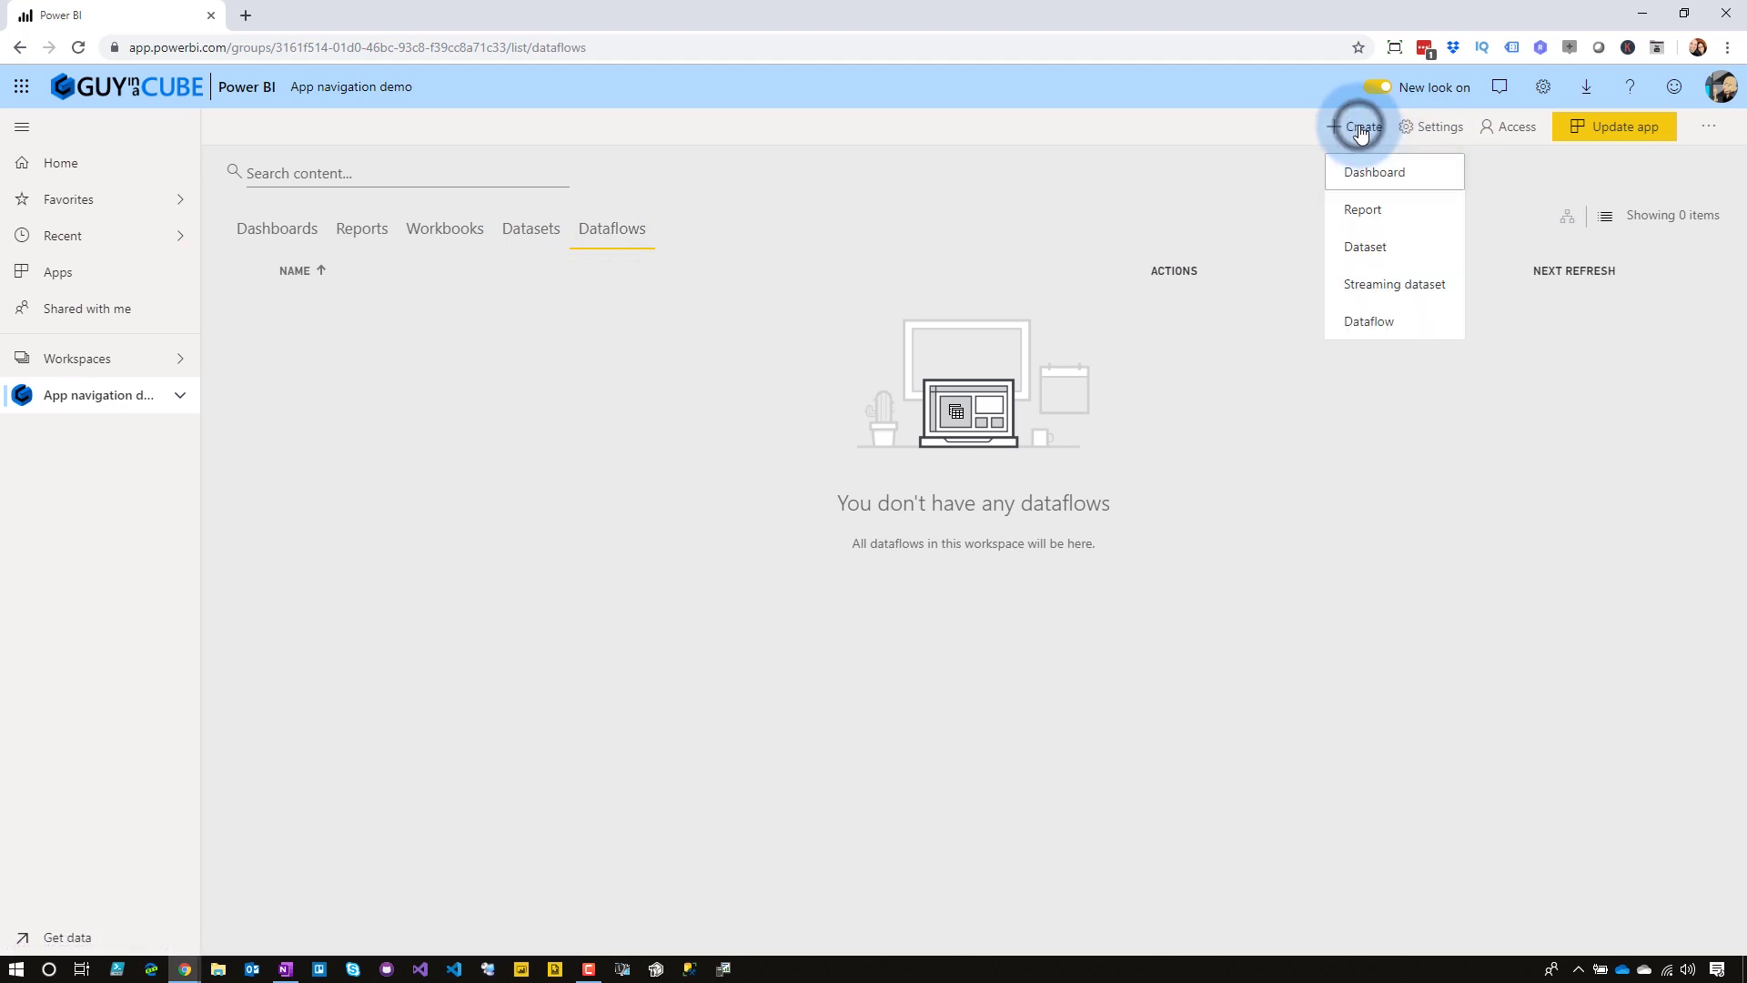
pyautogui.click(1374, 320)
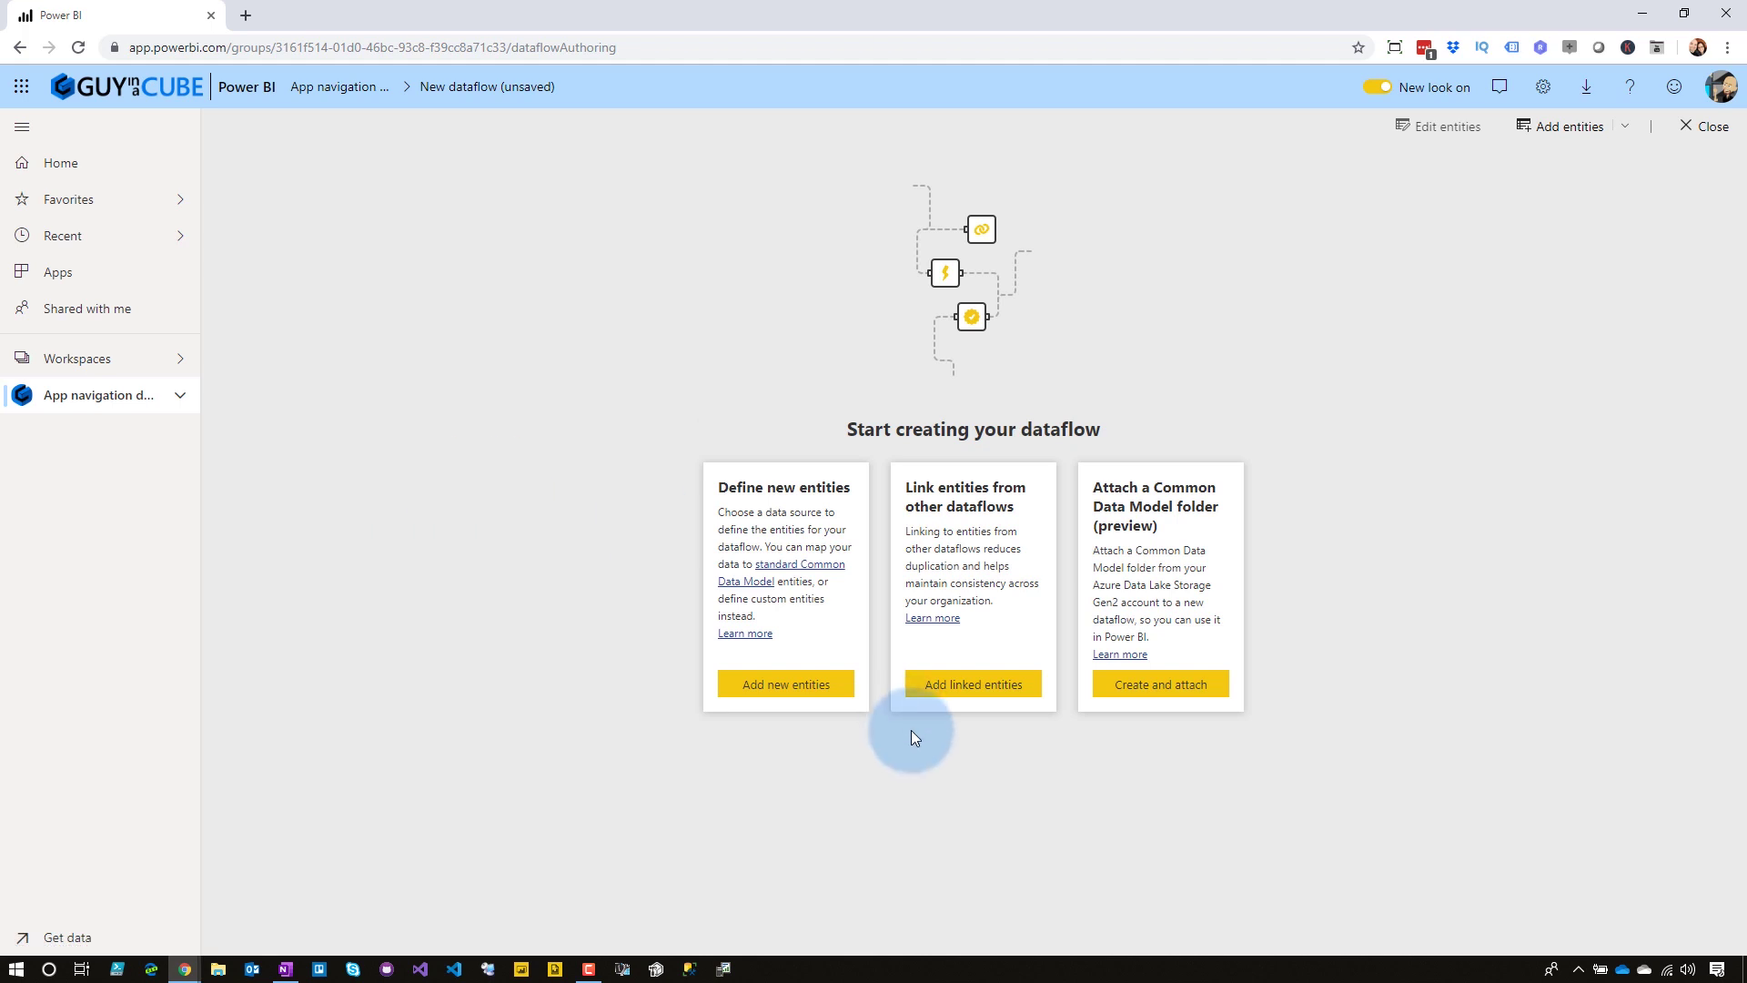
pyautogui.click(784, 687)
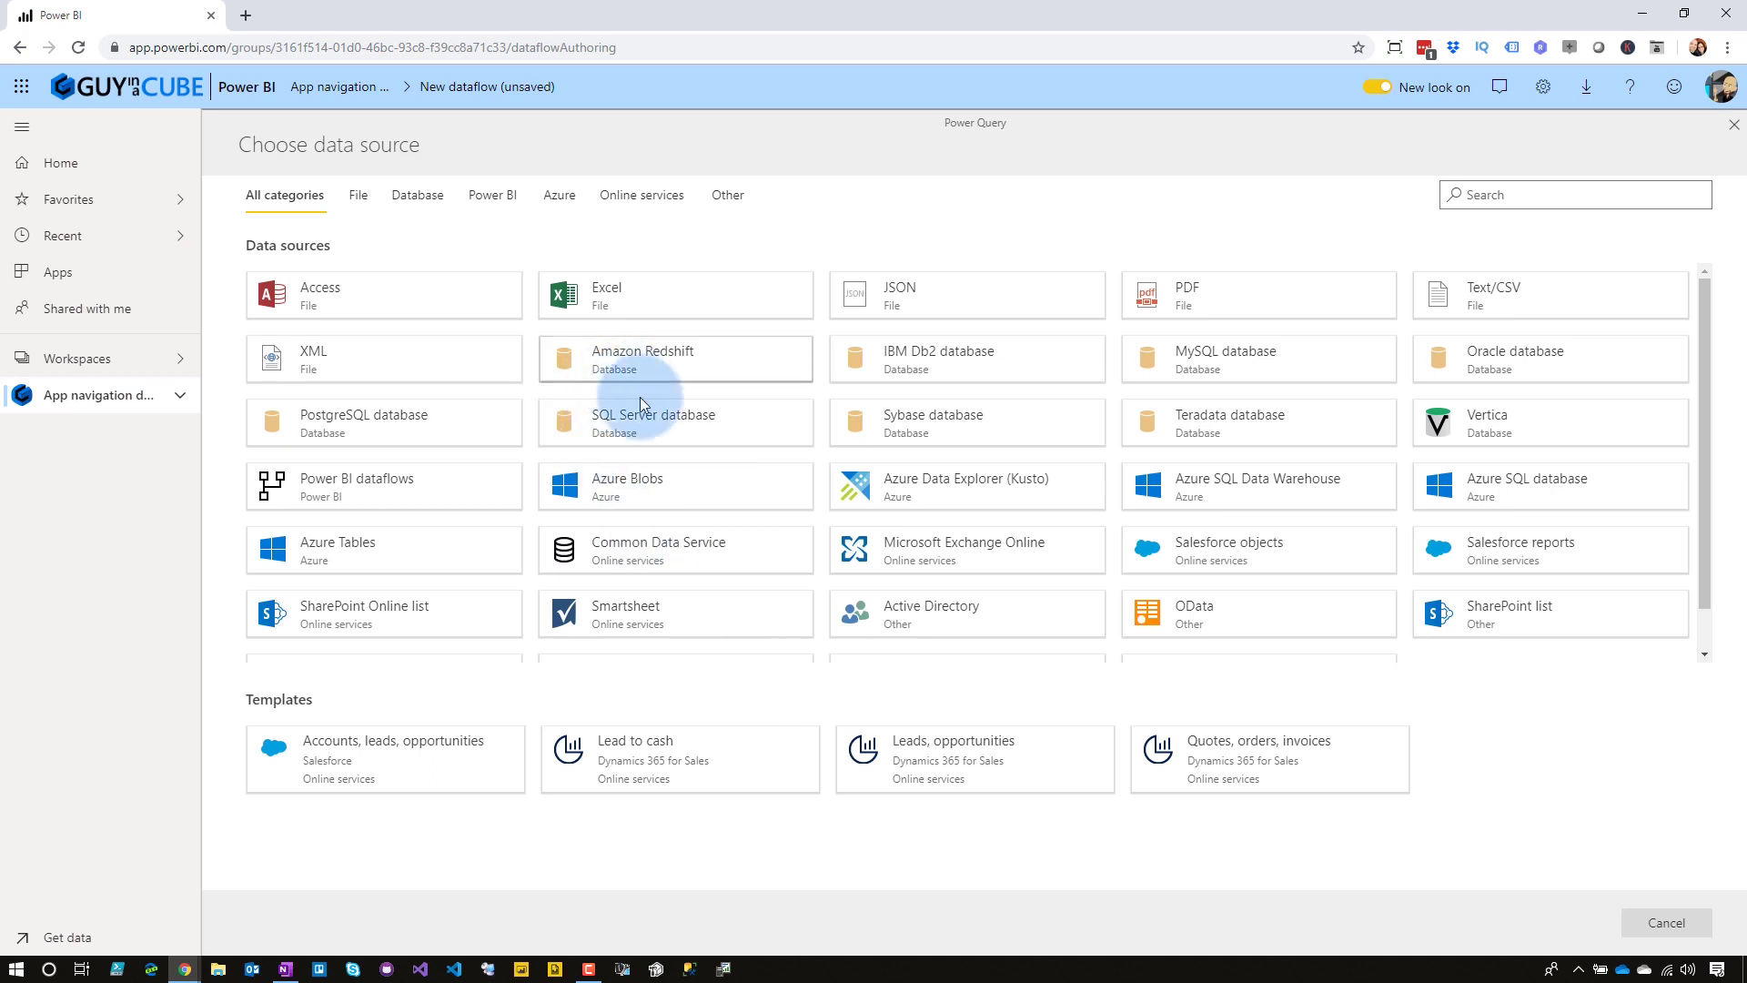
# - Connect to SQL Server guyinacubesql, database AdventureWorksDW2014, via Contoso Gateway with Basic credentials
pyautogui.click(676, 426)
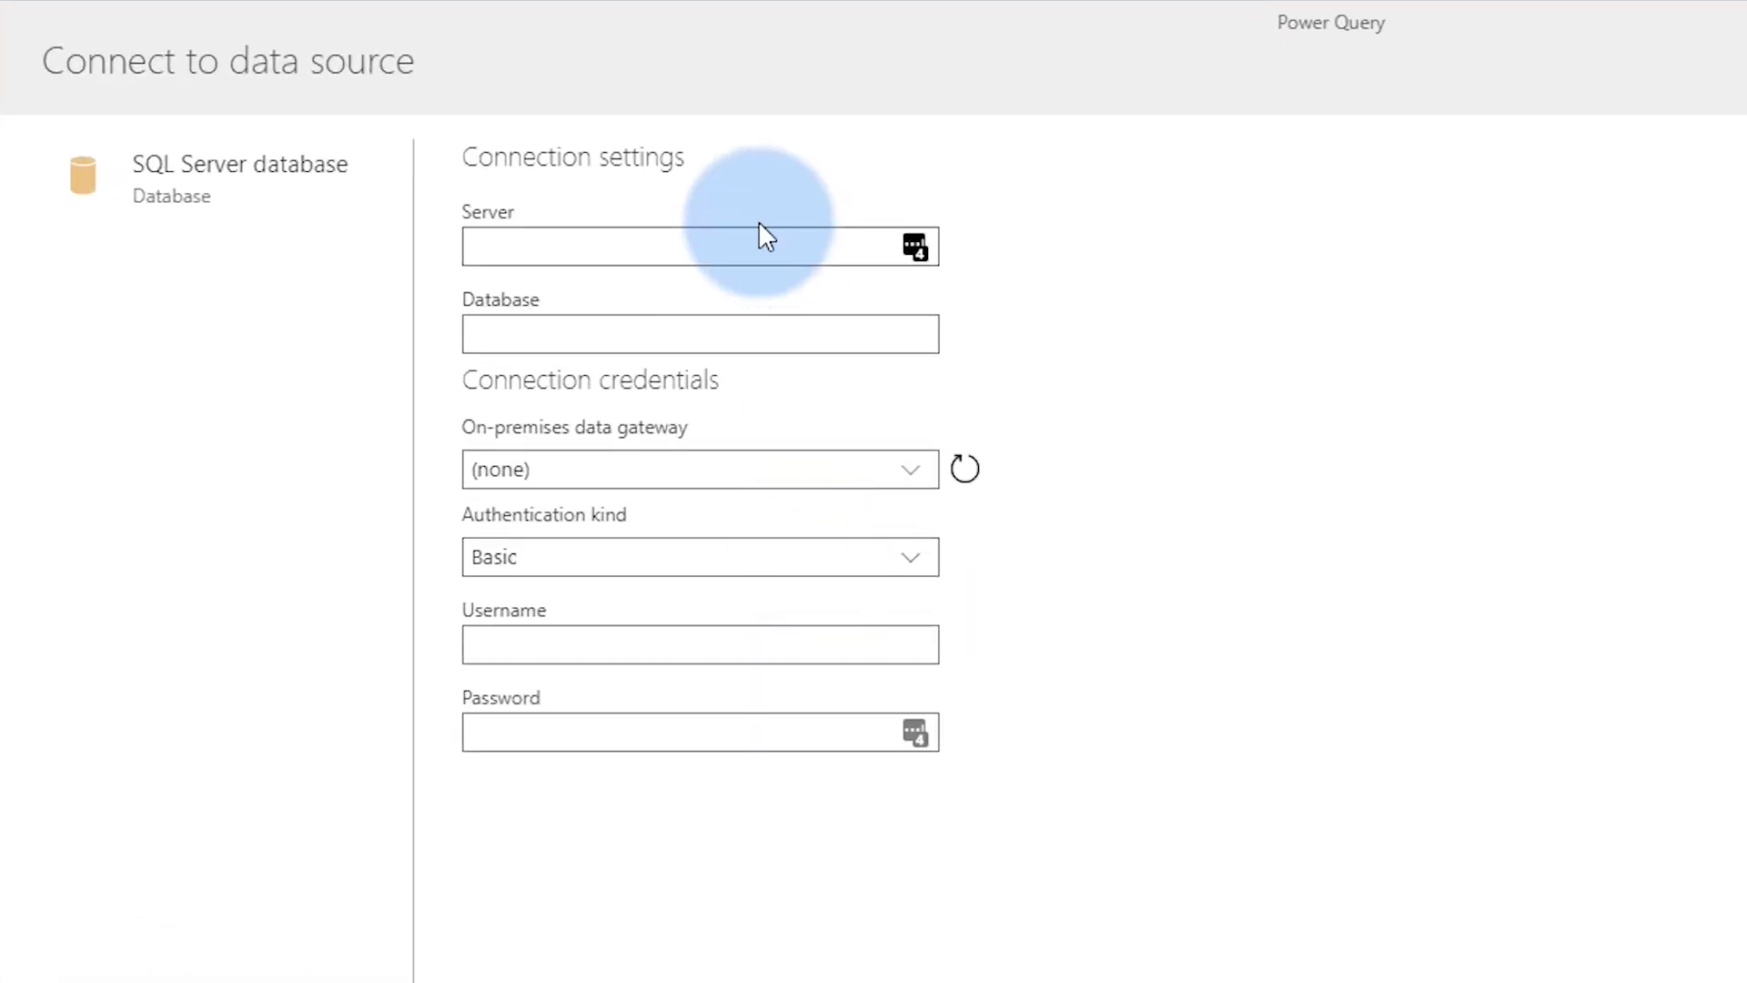
pyautogui.click(597, 261)
pyautogui.write('guyinacubesql')
pyautogui.press('Tab')
pyautogui.write('AdventureWorksDW2014')
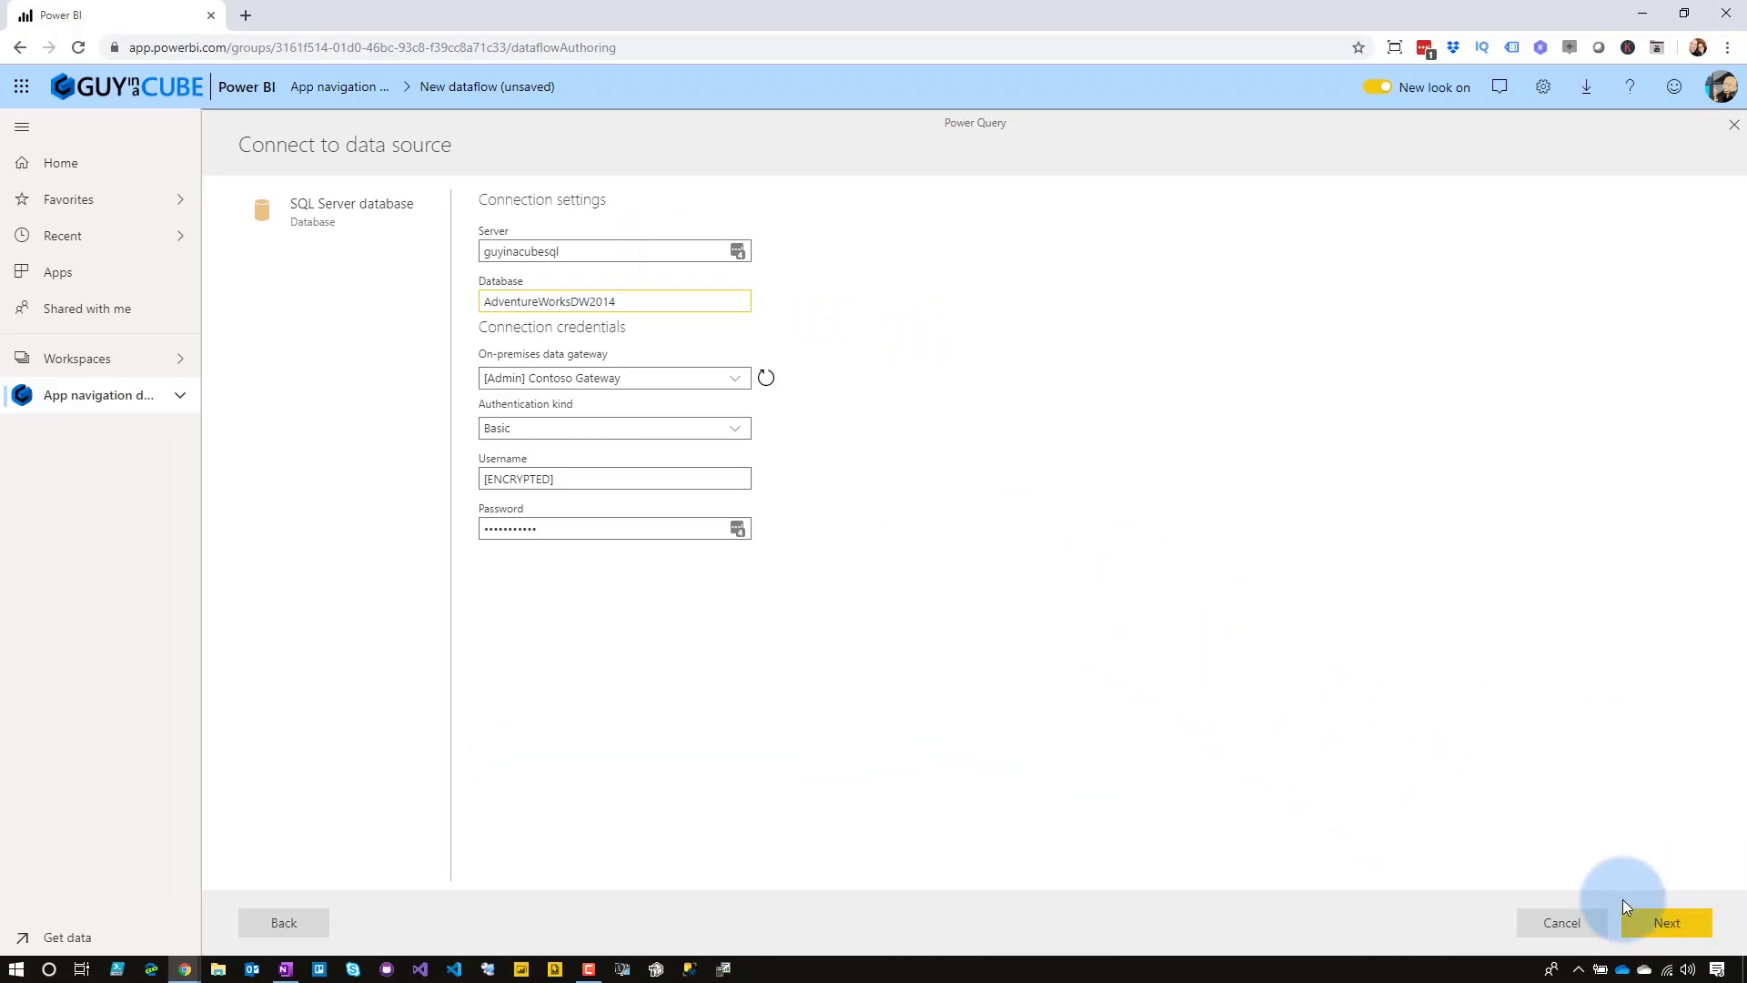
pyautogui.click(1665, 921)
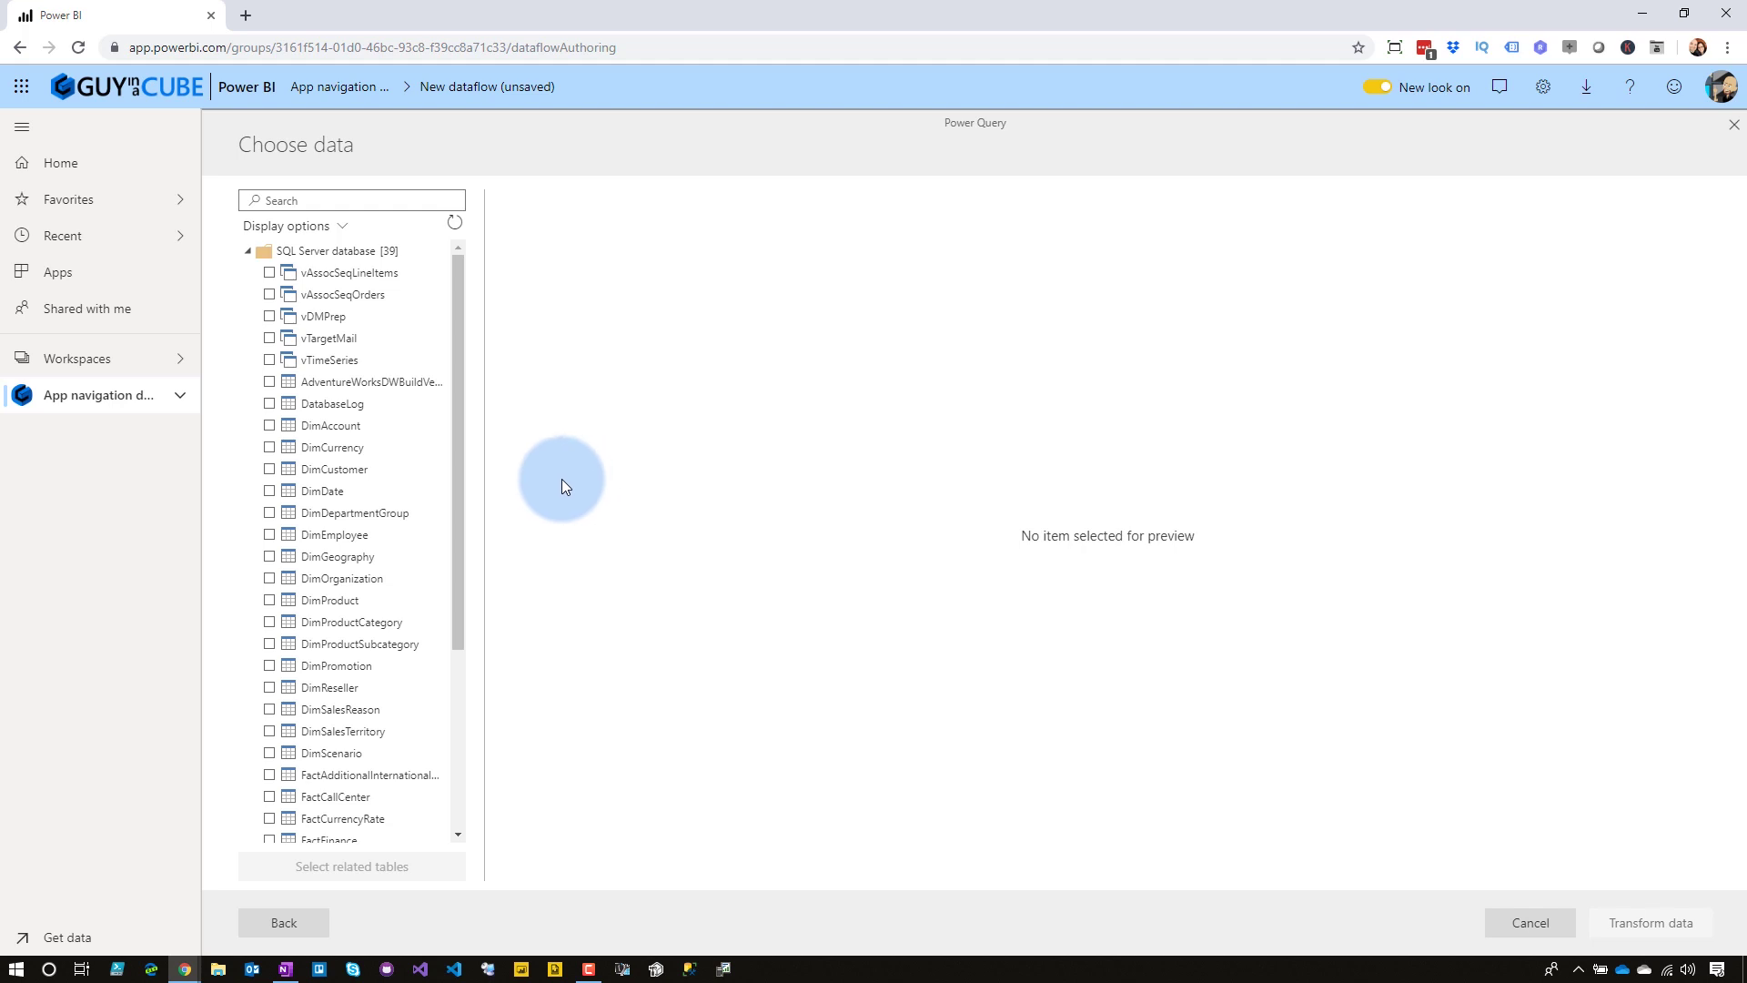
# - Load the DimDate table for editing and delete its related Fact table columns
pyautogui.click(269, 493)
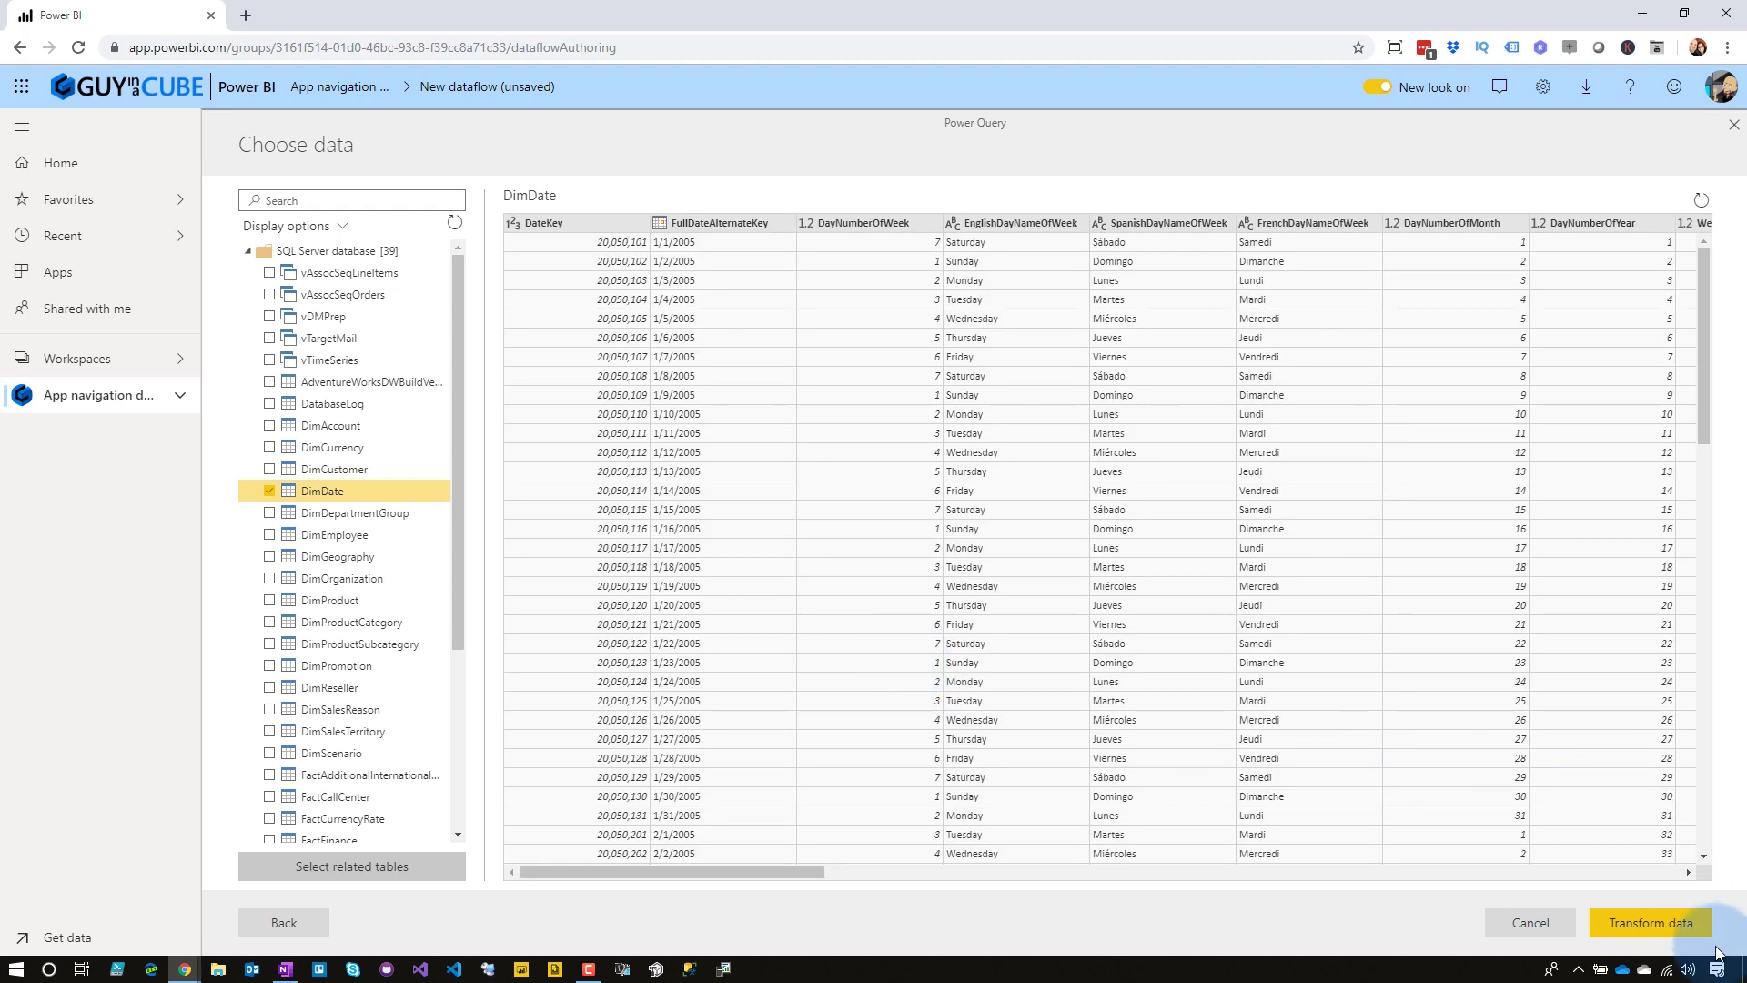
pyautogui.click(1690, 926)
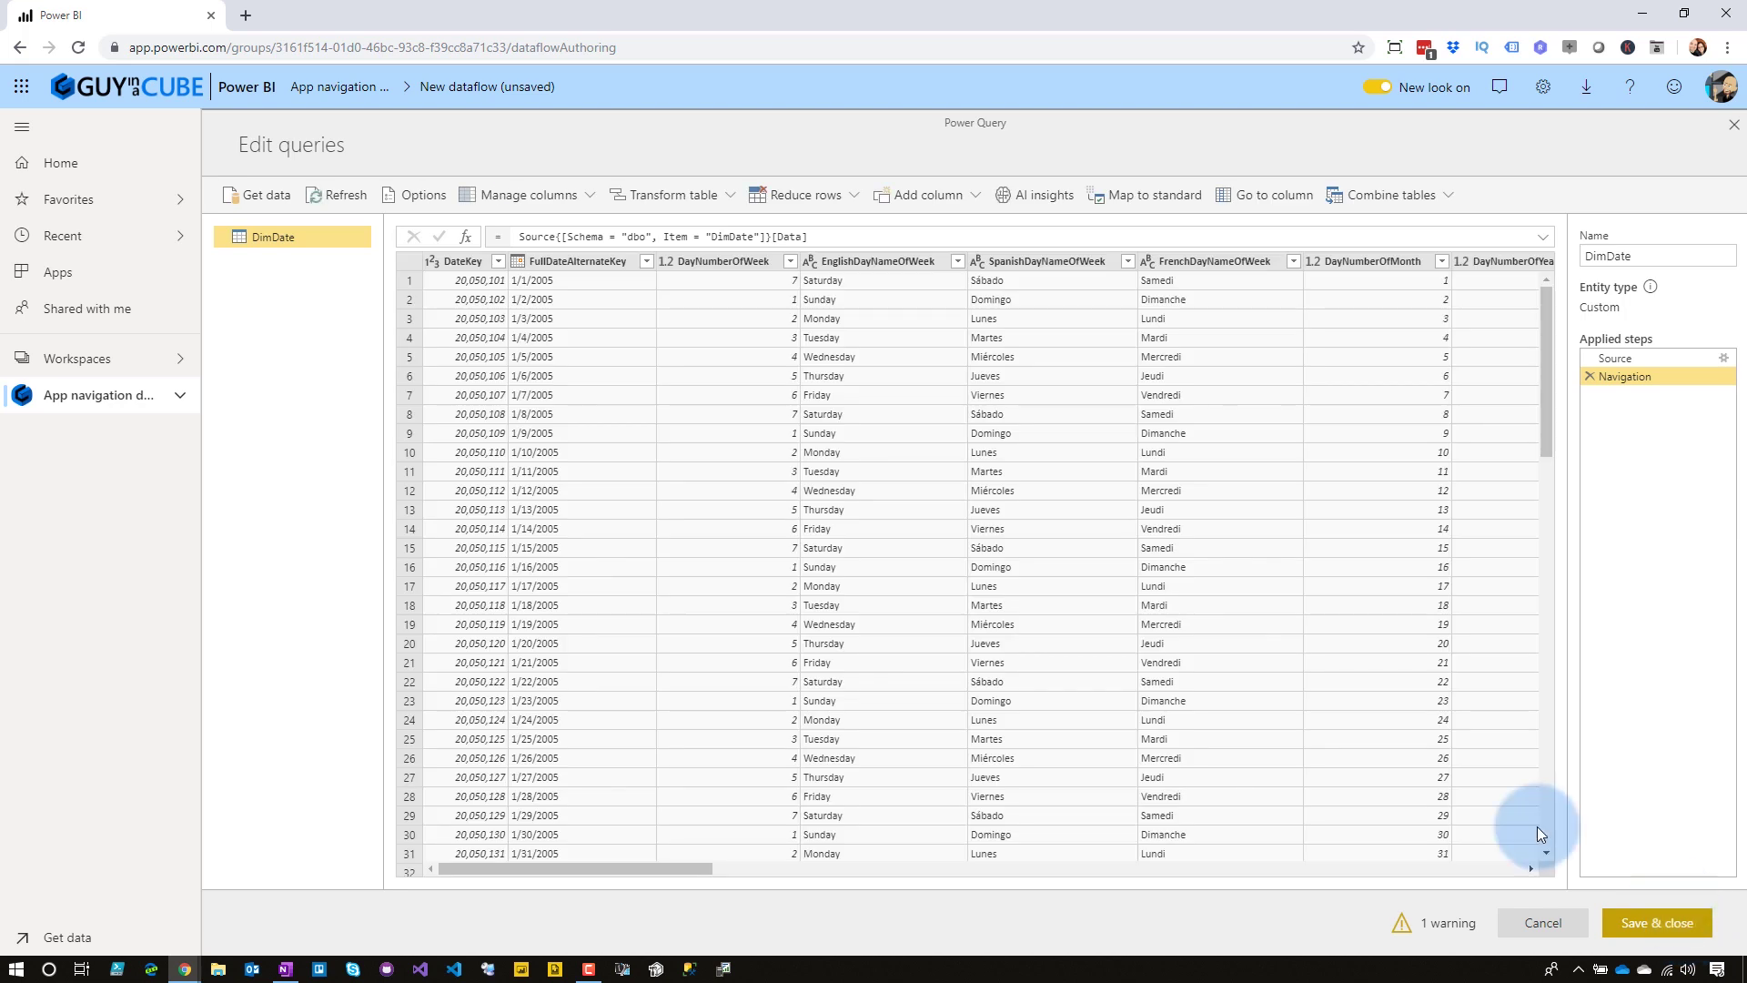
pyautogui.moveTo(659, 865); pyautogui.dragTo(1440, 921)
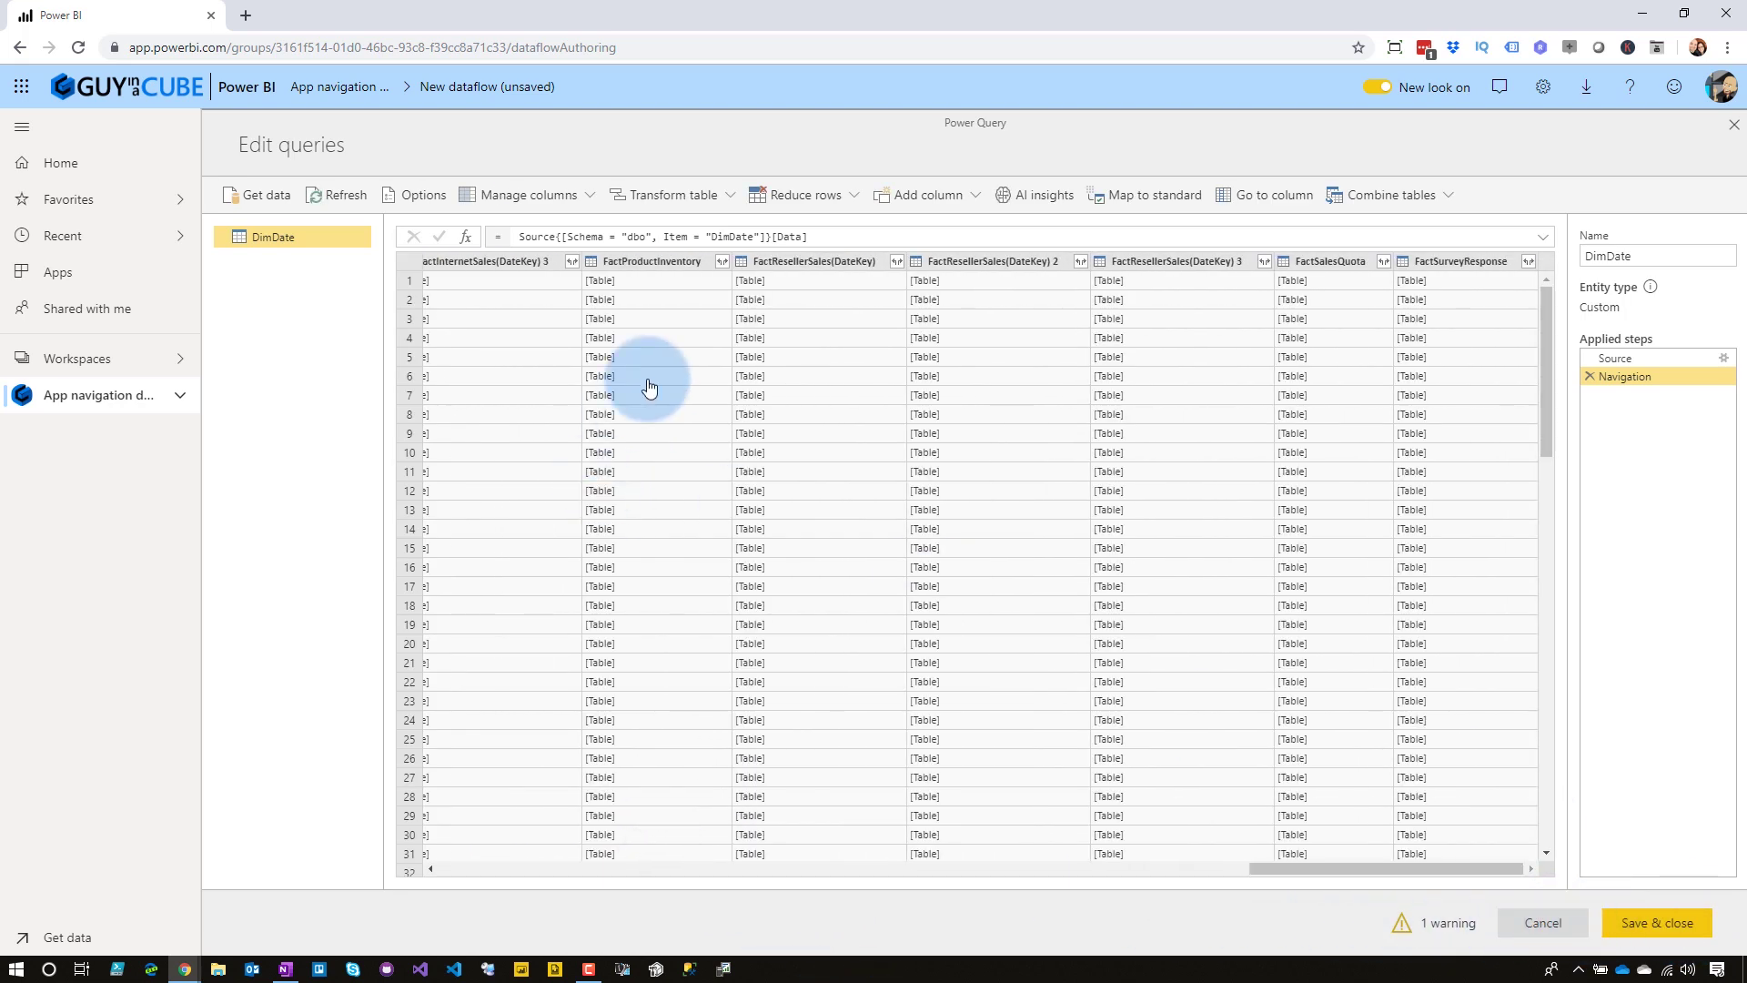
pyautogui.click(493, 261)
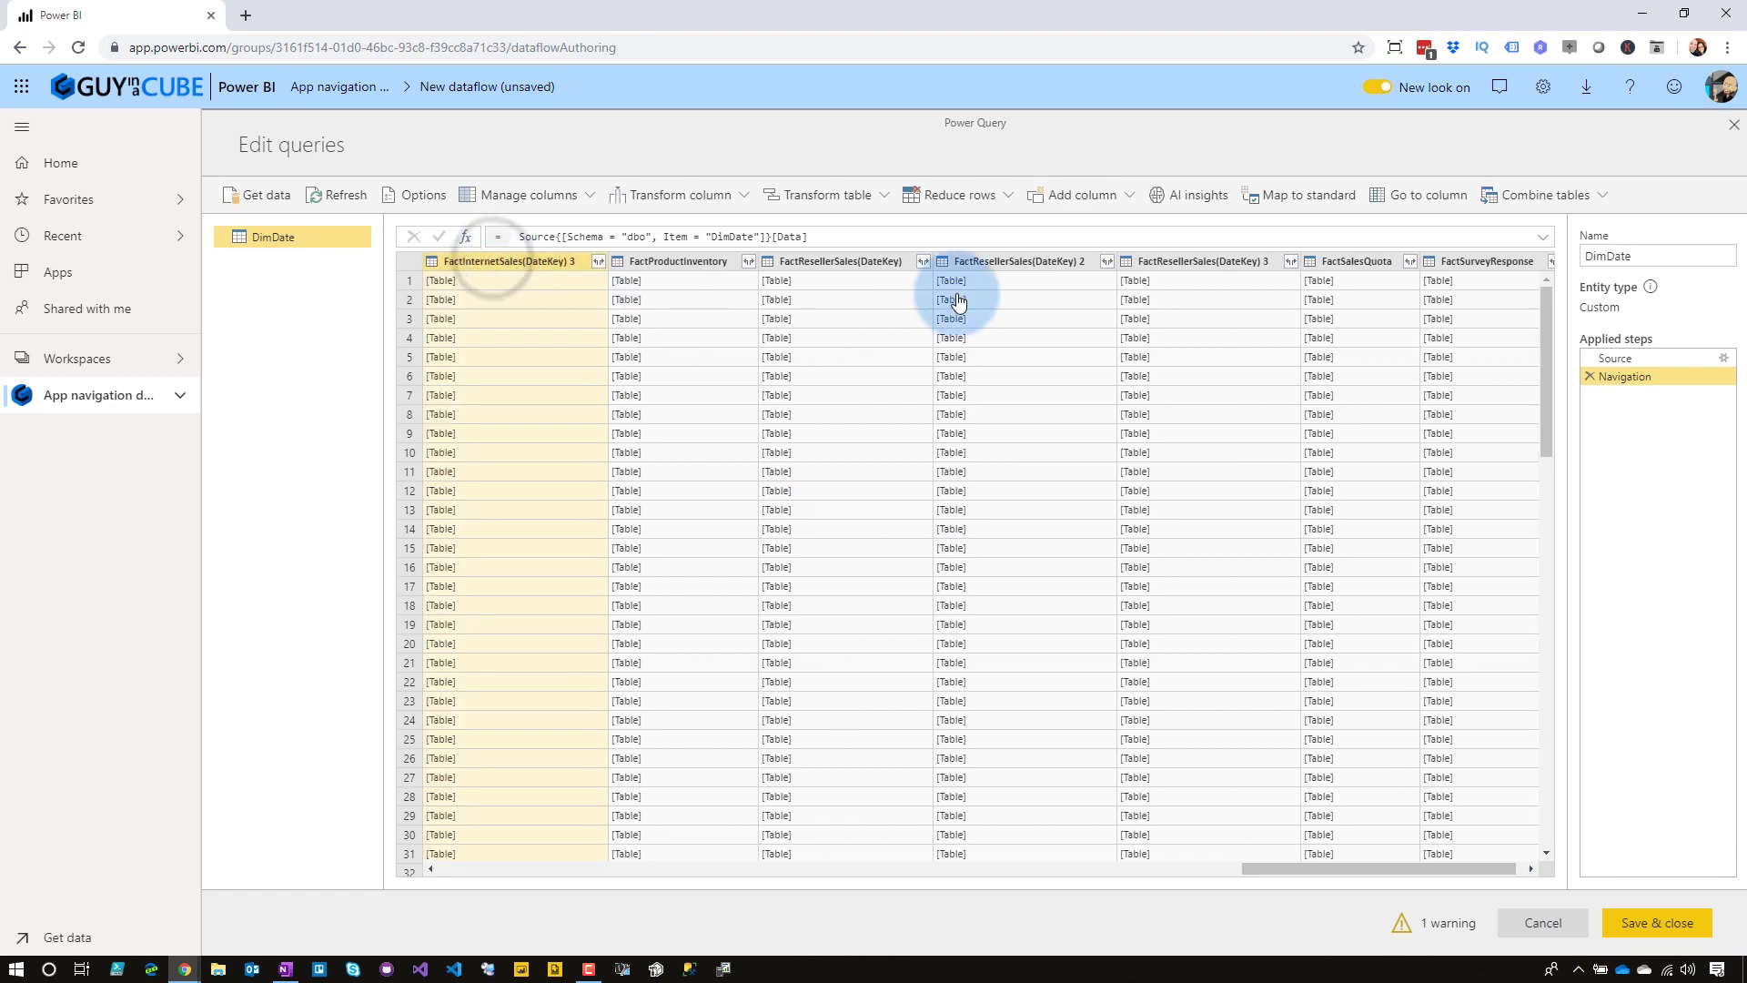
pyautogui.keyDown('shift'); pyautogui.click(1447, 260); pyautogui.keyUp('shift')
pyautogui.press('Delete')
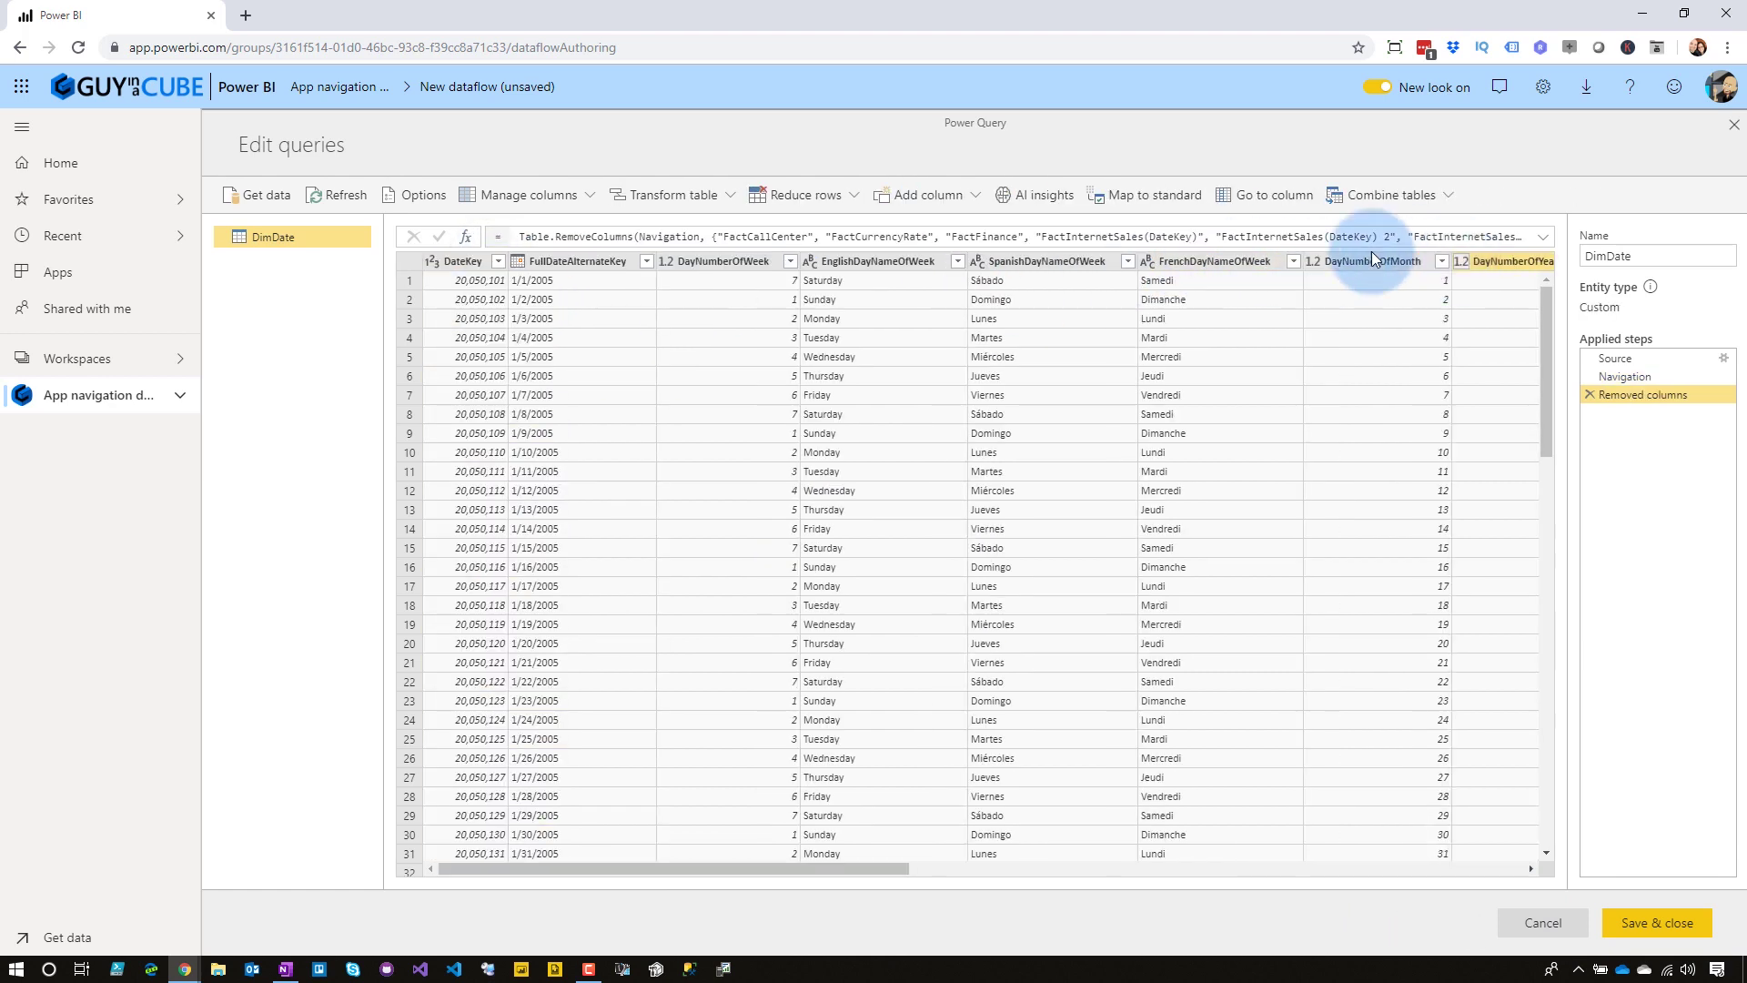
# - Rename the query to Date and save and close the Power Query editor
pyautogui.doubleClick(1626, 254)
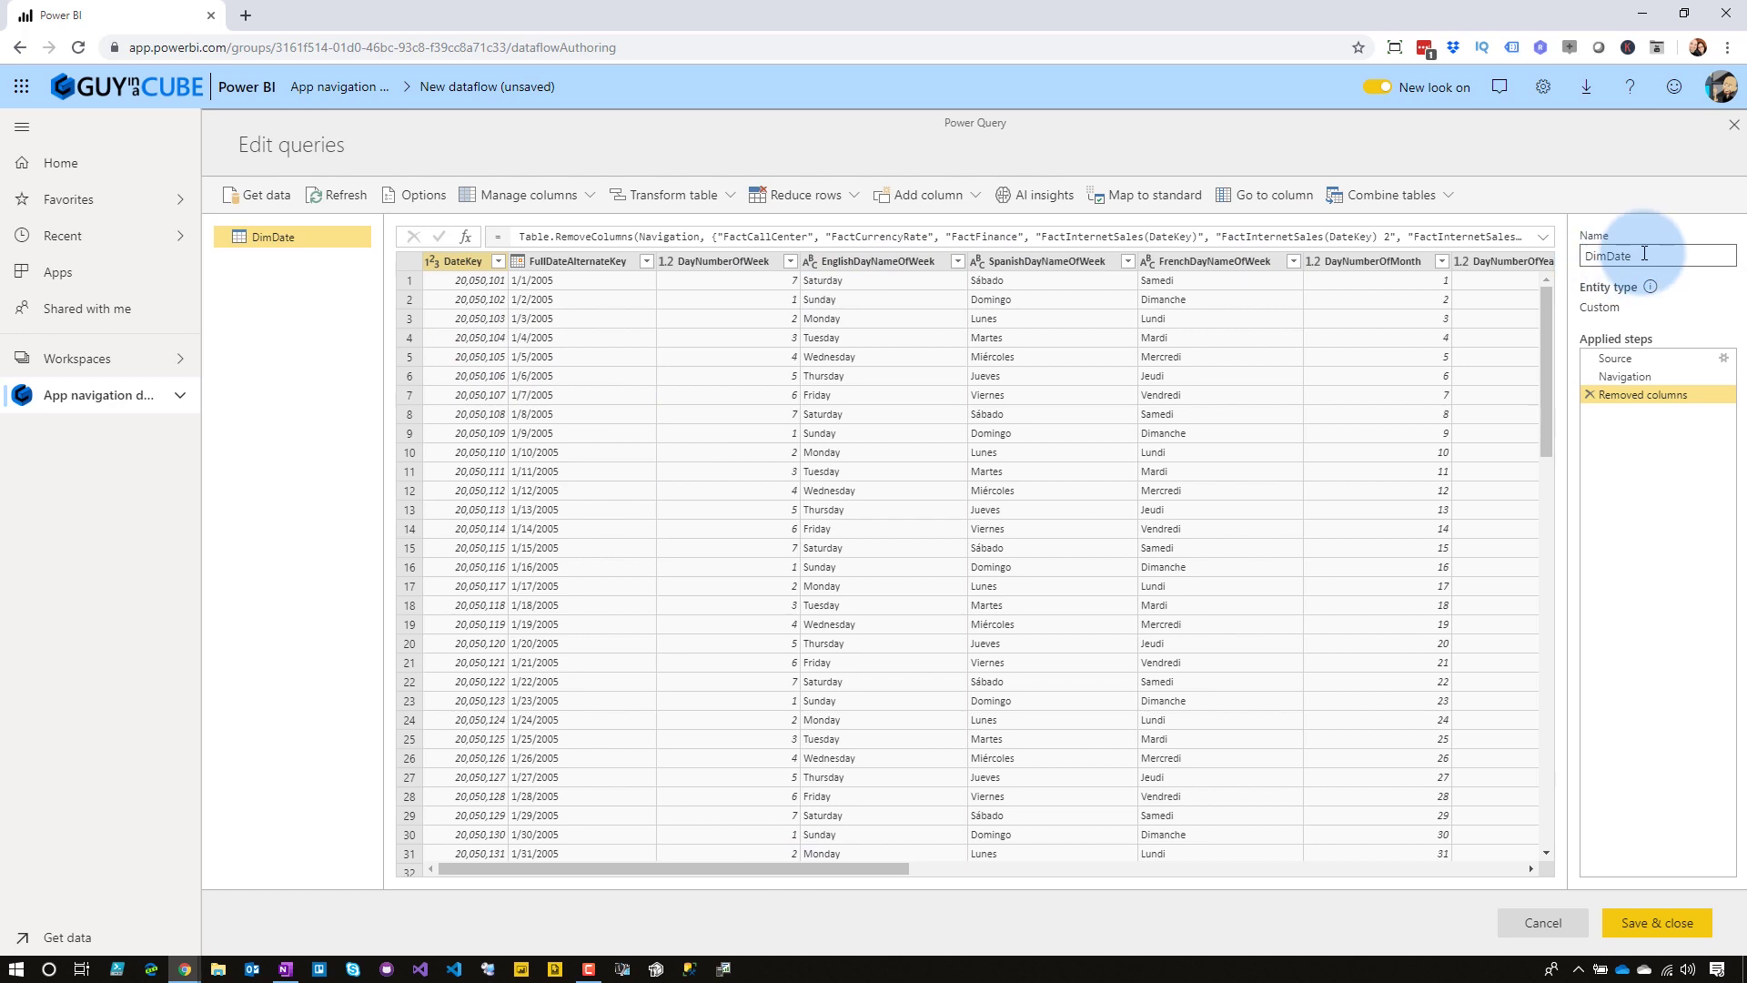
pyautogui.write('Date')
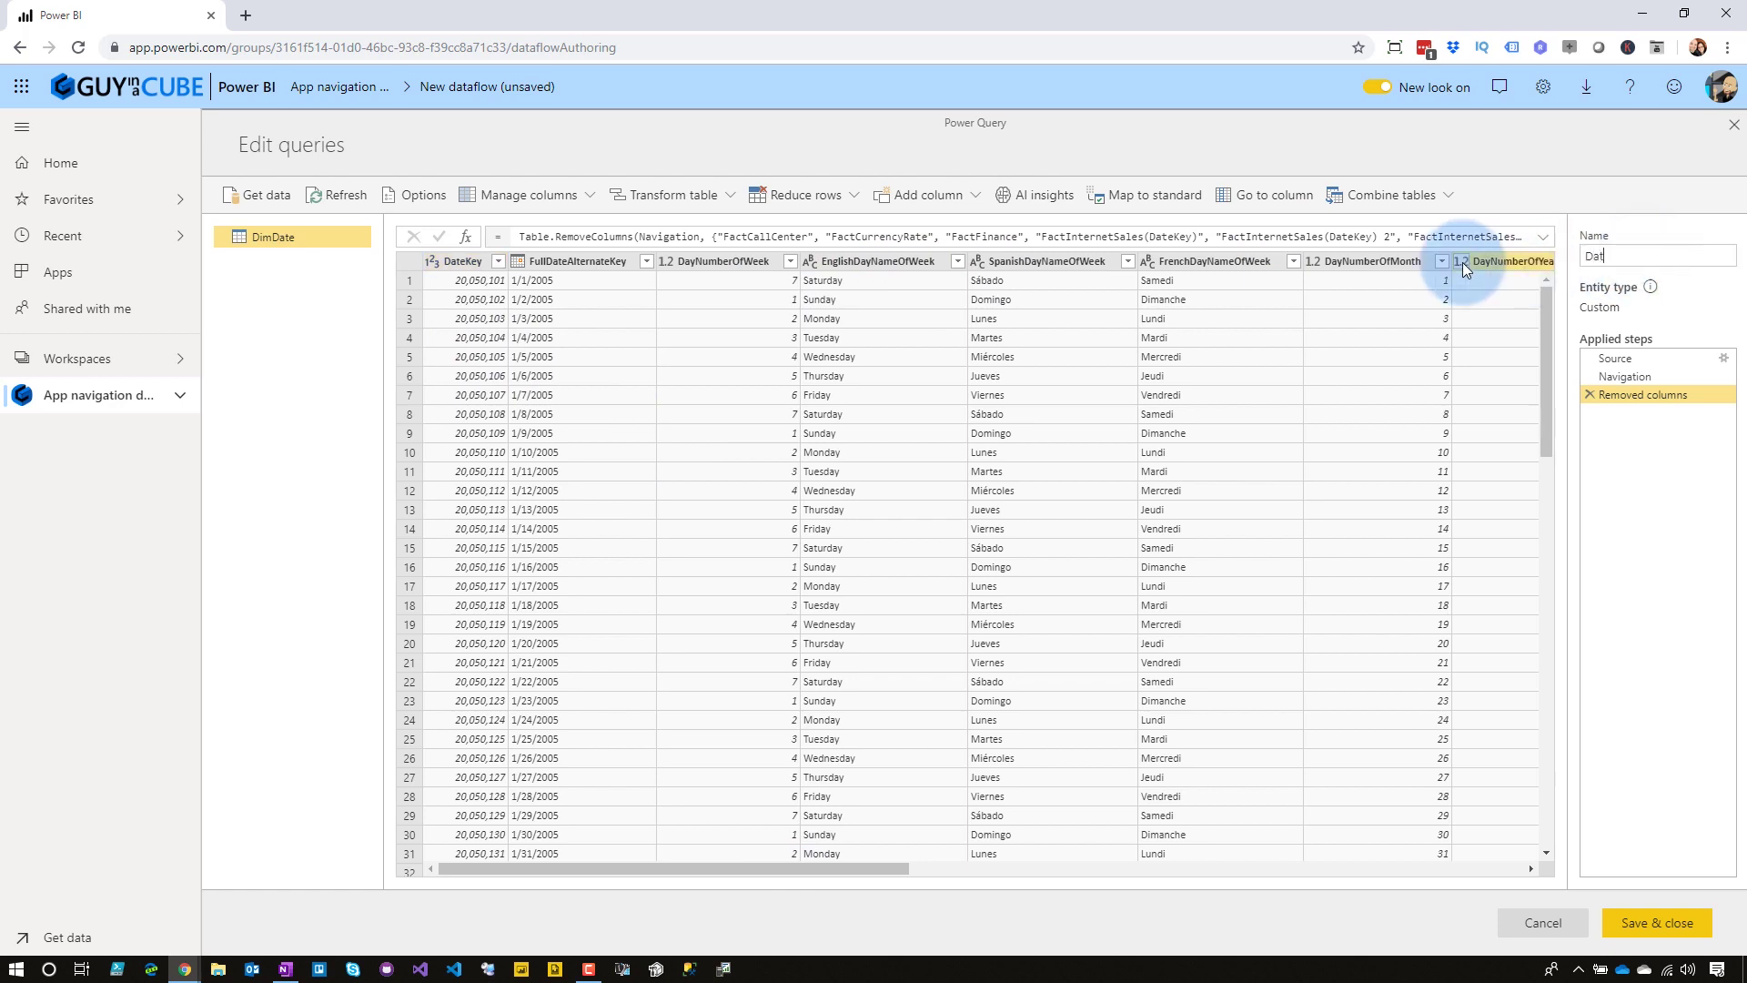
pyautogui.click(1664, 921)
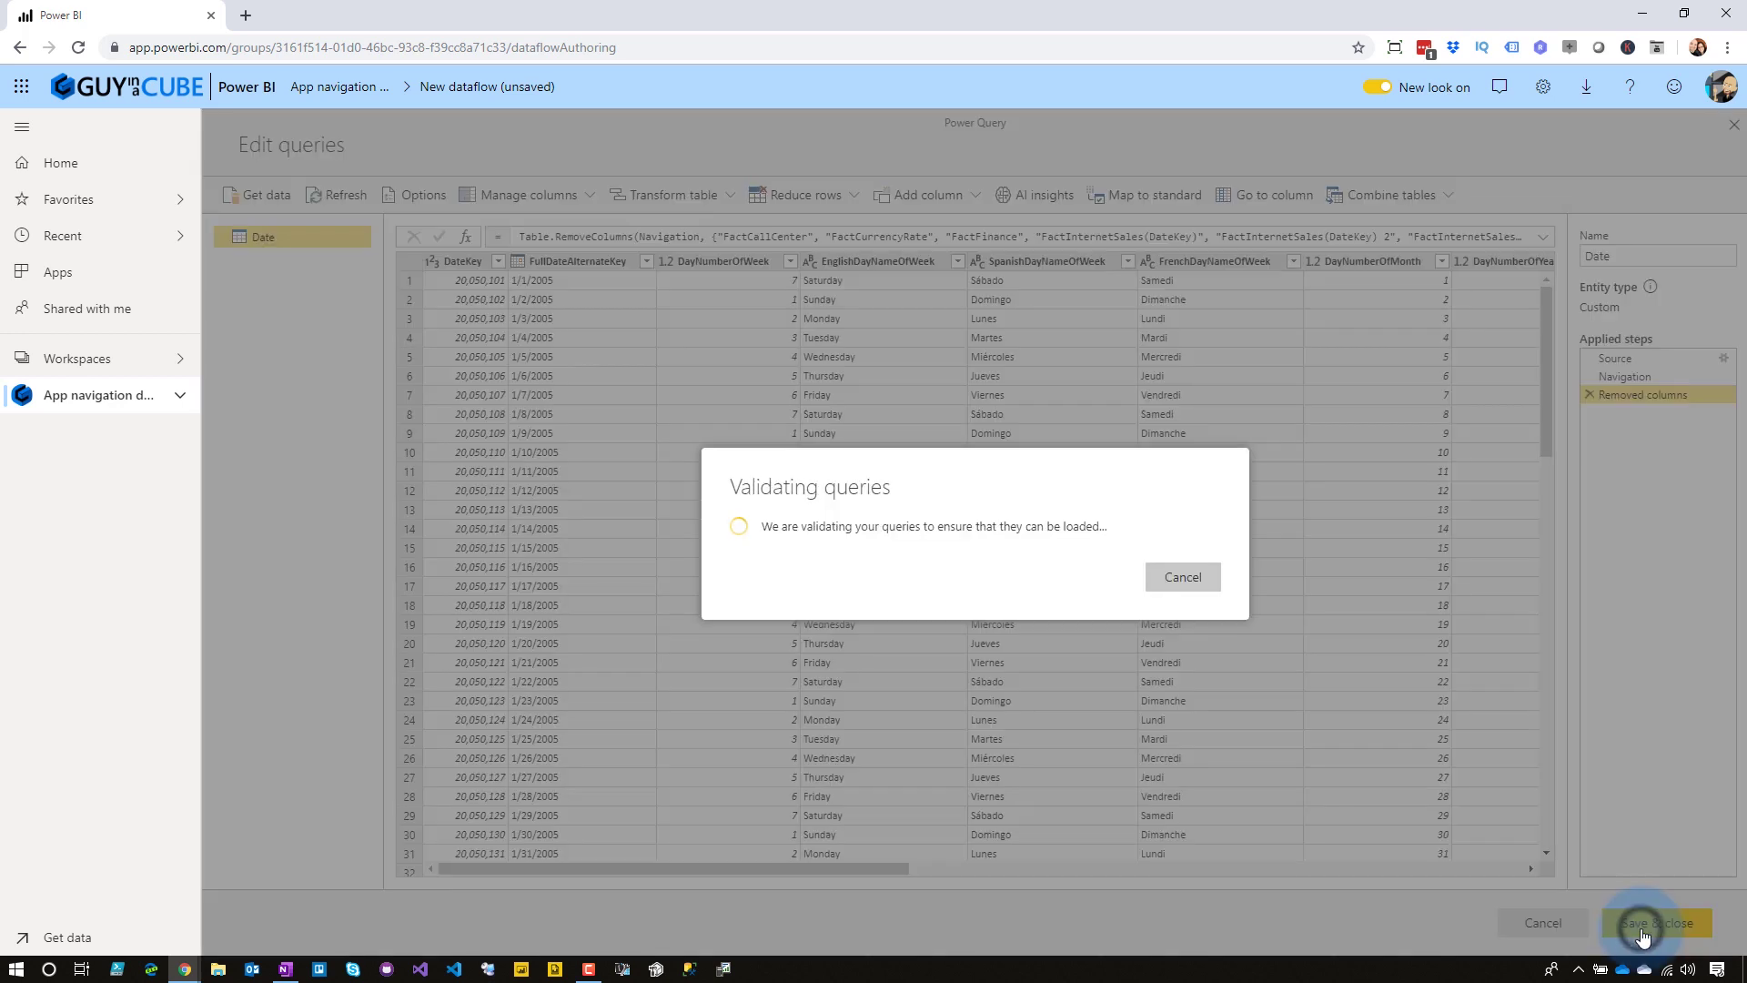
pyautogui.click(932, 460)
# - Save the dataflow as Date, then switch to the incognito non-admin browser window
pyautogui.write('Date')
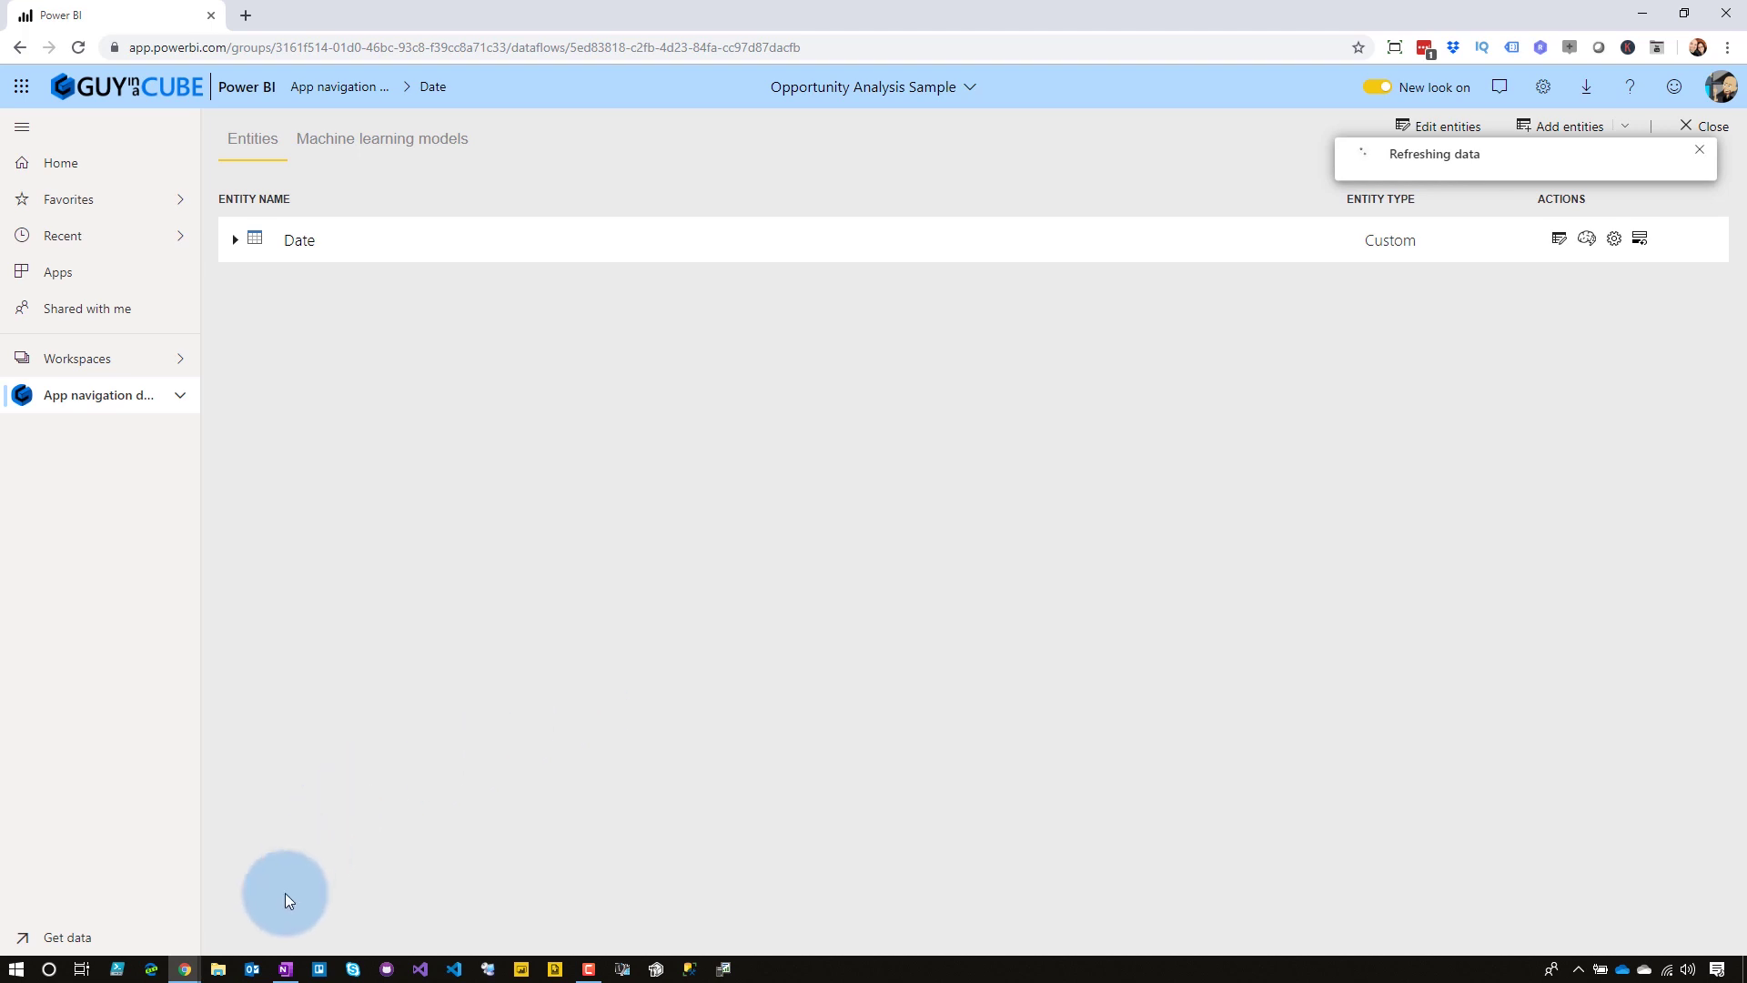
pyautogui.click(185, 968)
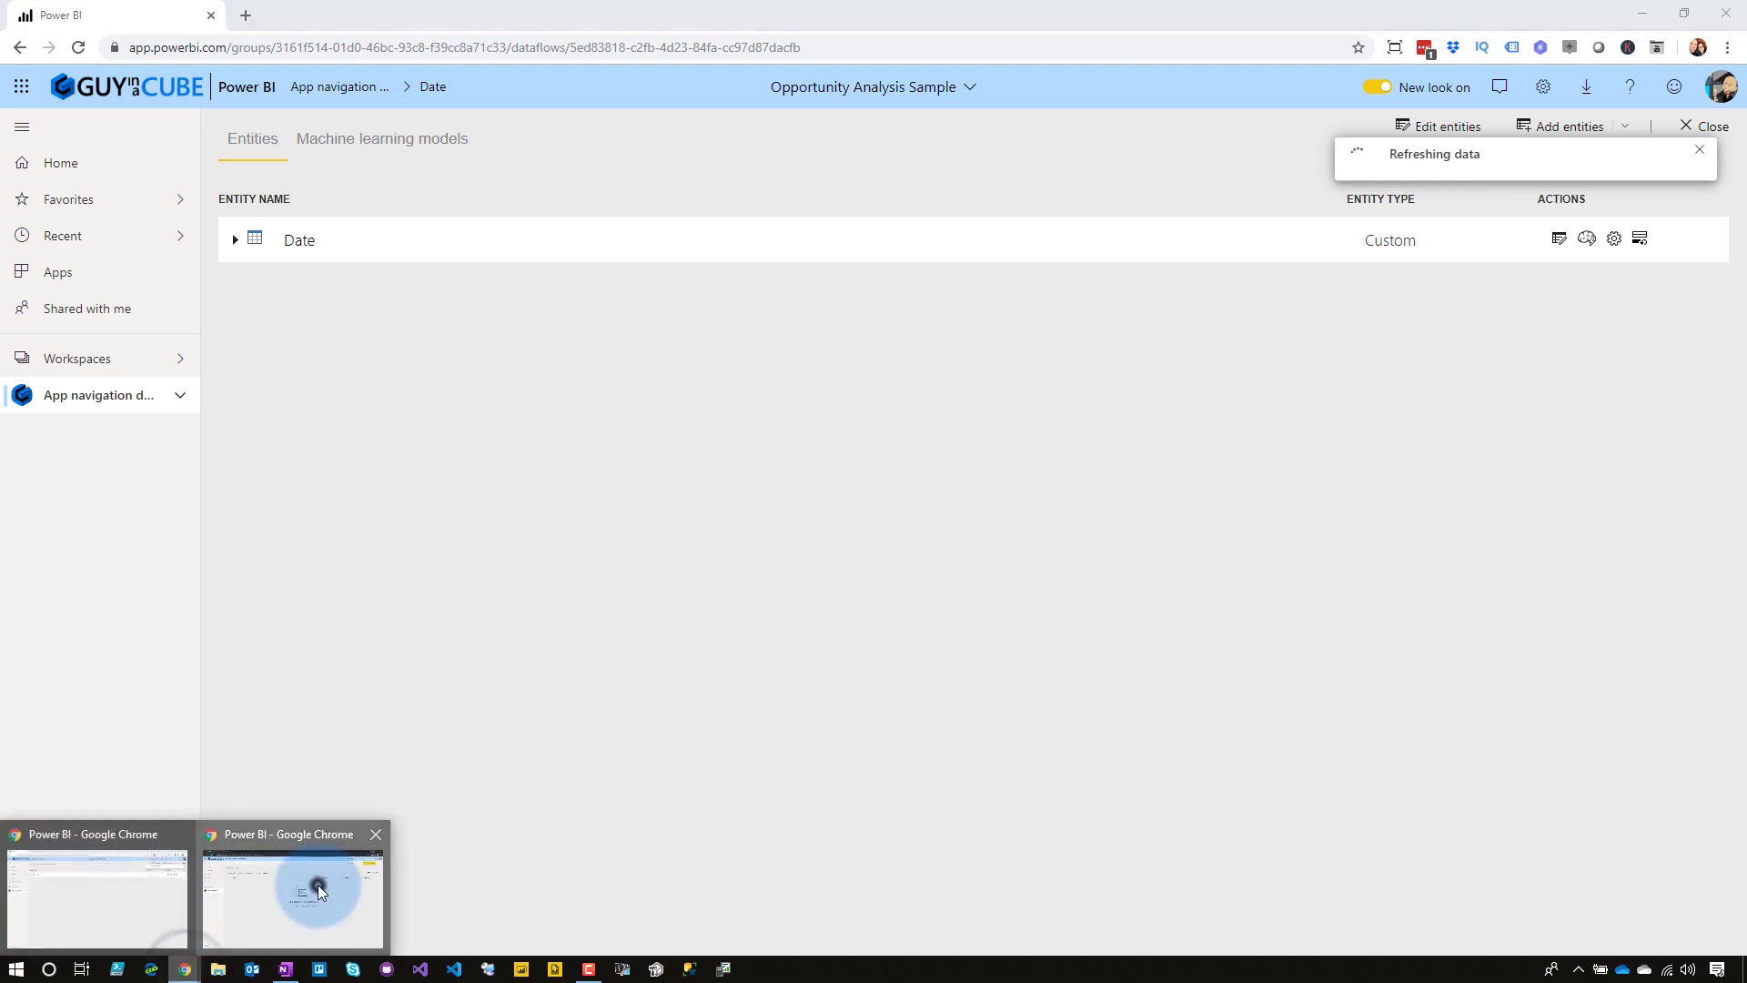
pyautogui.click(319, 885)
# - Confirm the non-admin account is signed in on the incognito Dataflows list showing Date
pyautogui.click(602, 369)
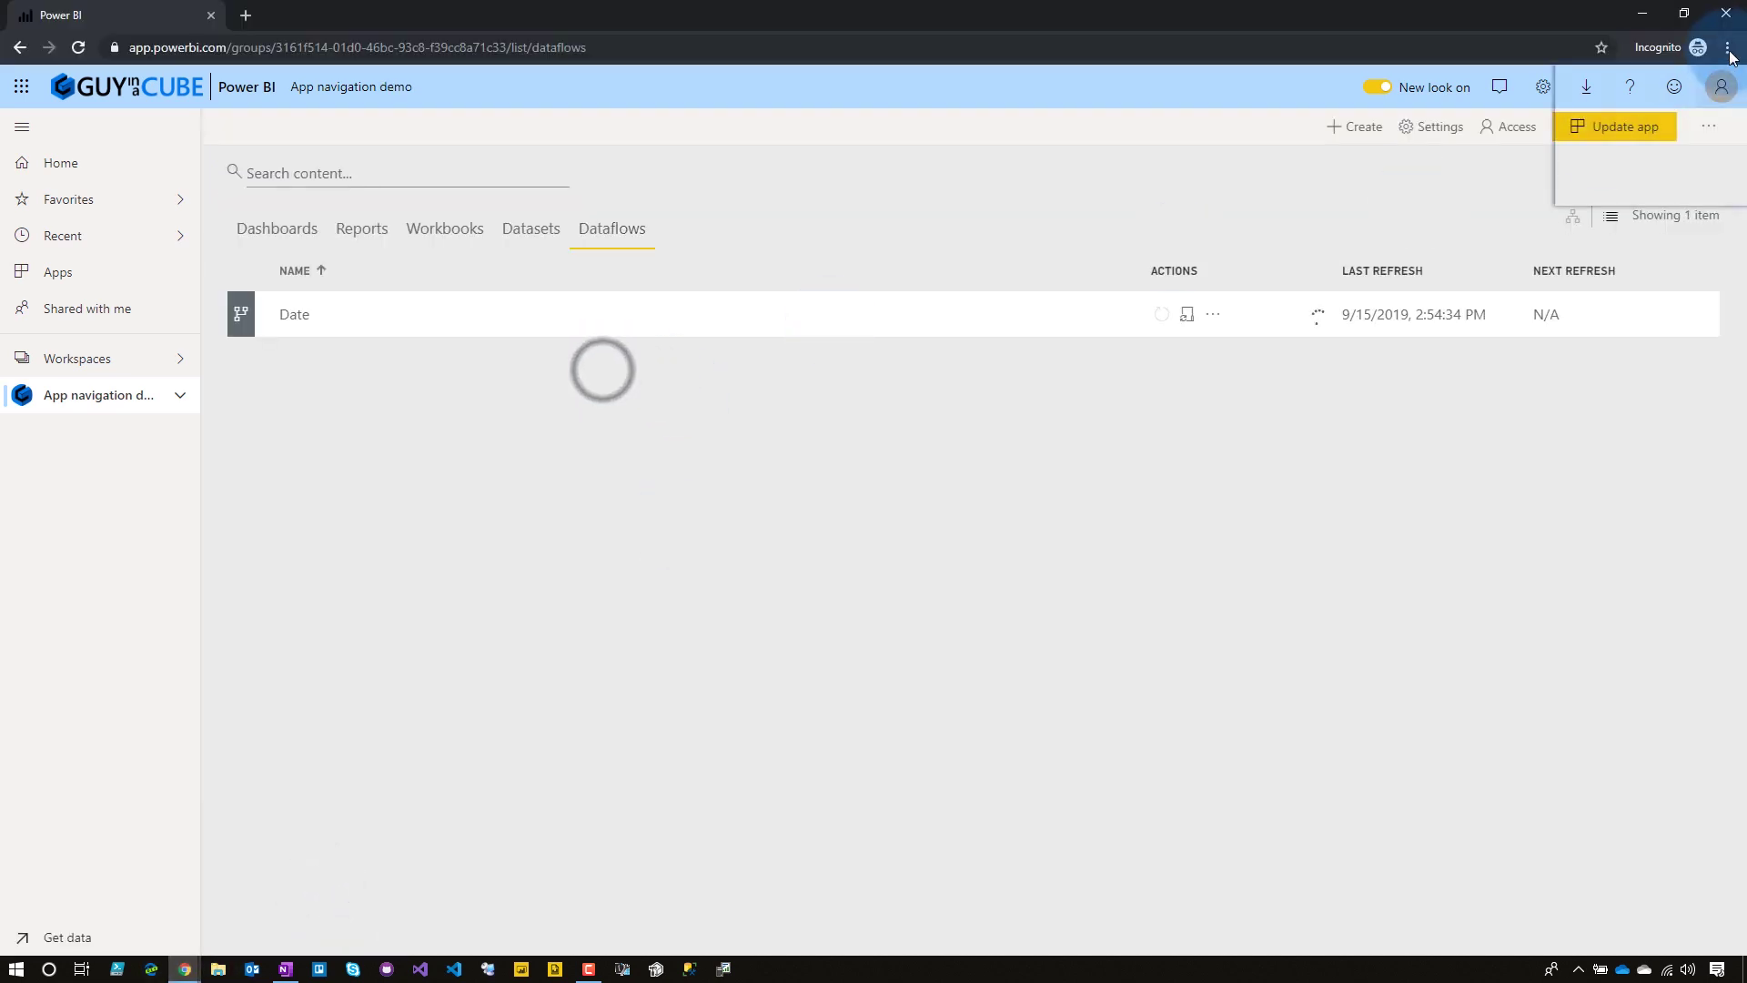
pyautogui.click(1721, 86)
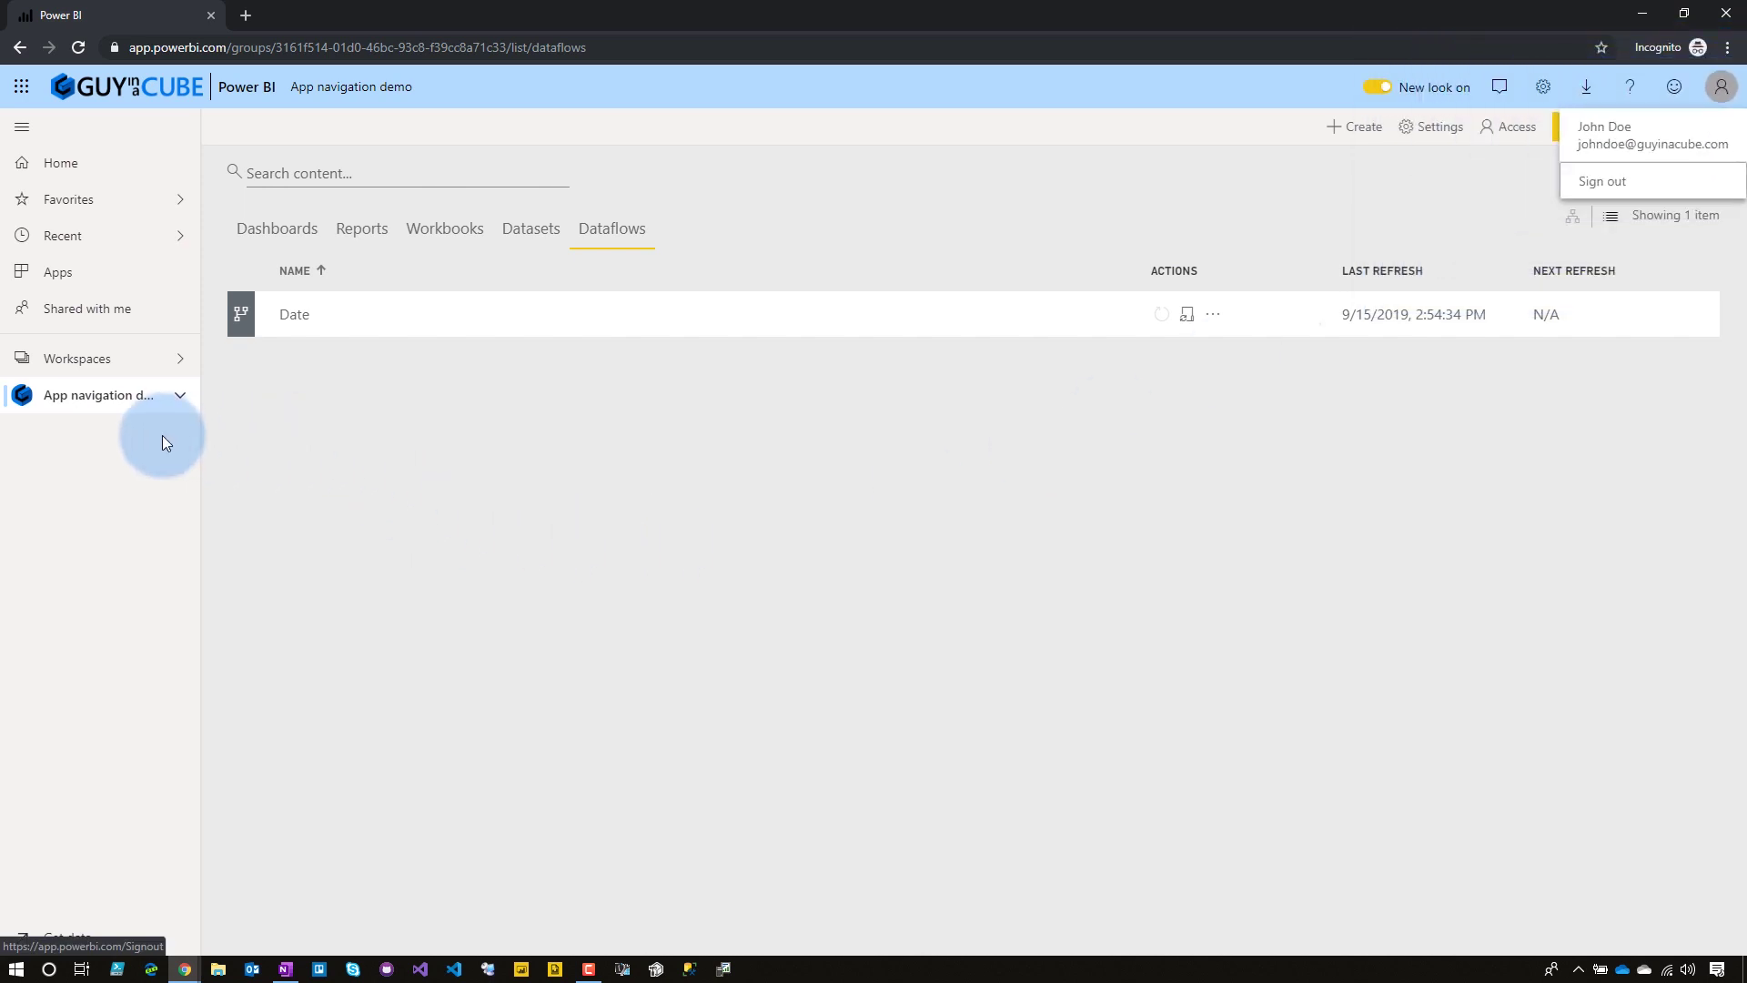
pyautogui.click(641, 440)
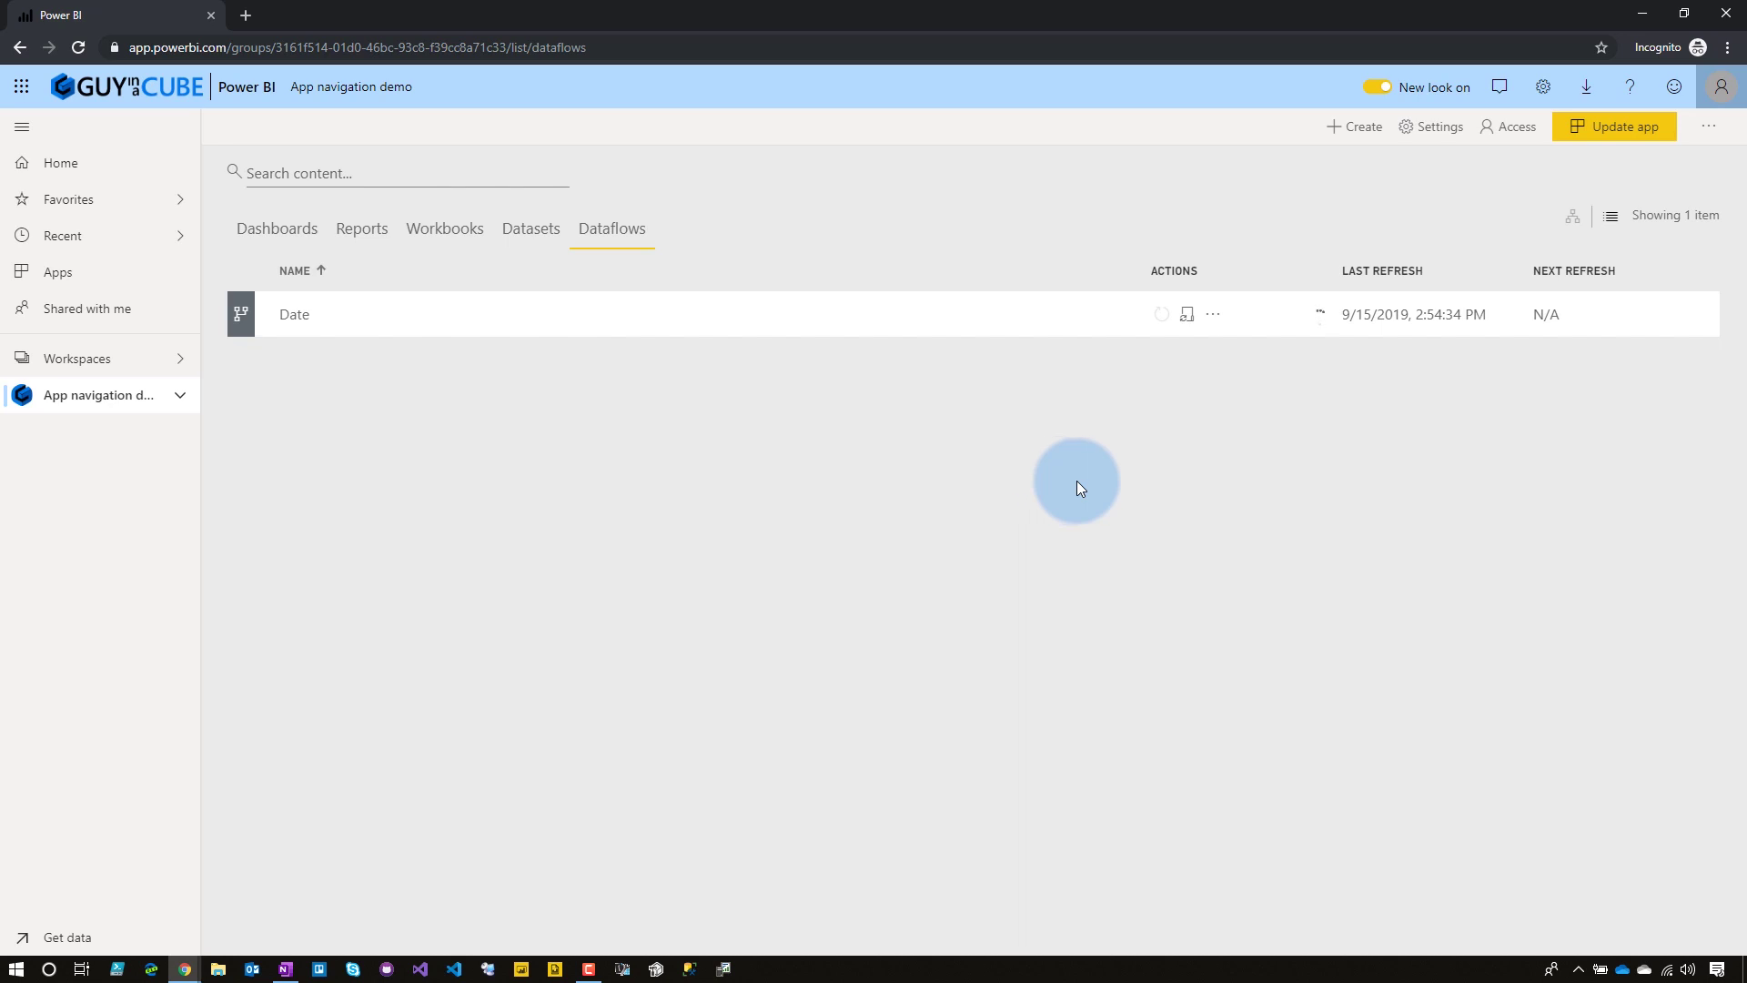
pyautogui.click(1364, 133)
# - Start a new dataflow in the incognito session with a SQL Server database source
pyautogui.click(1386, 320)
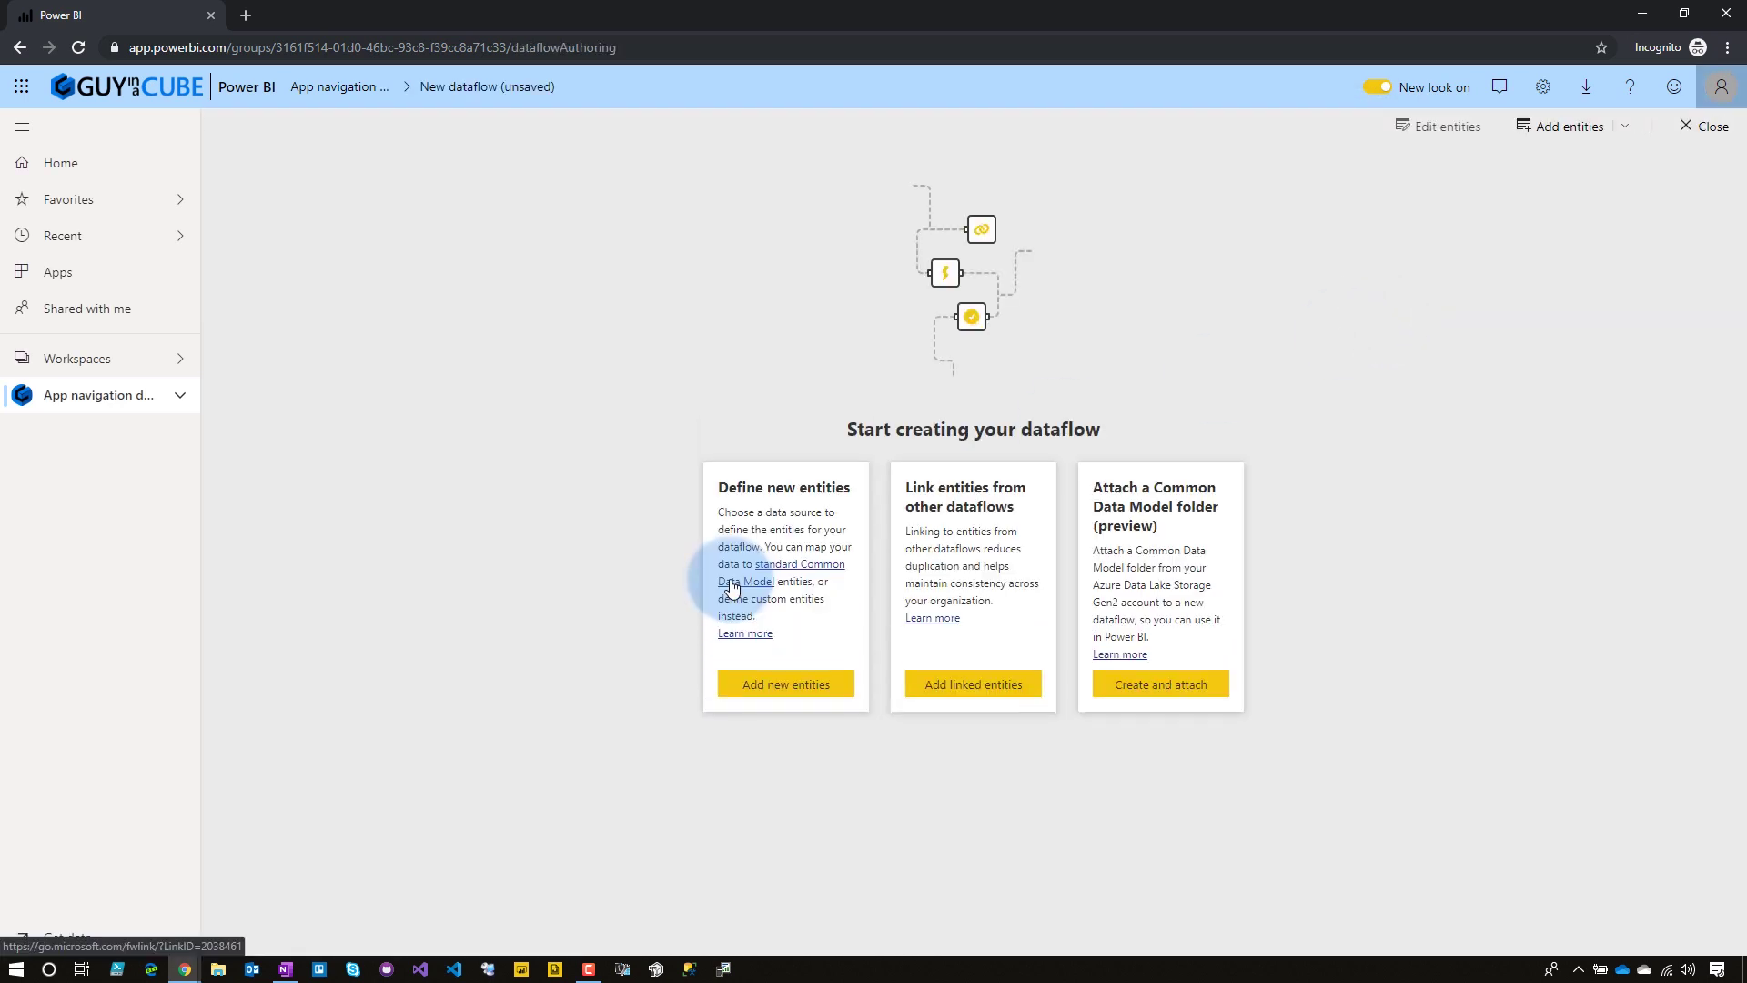
pyautogui.click(763, 684)
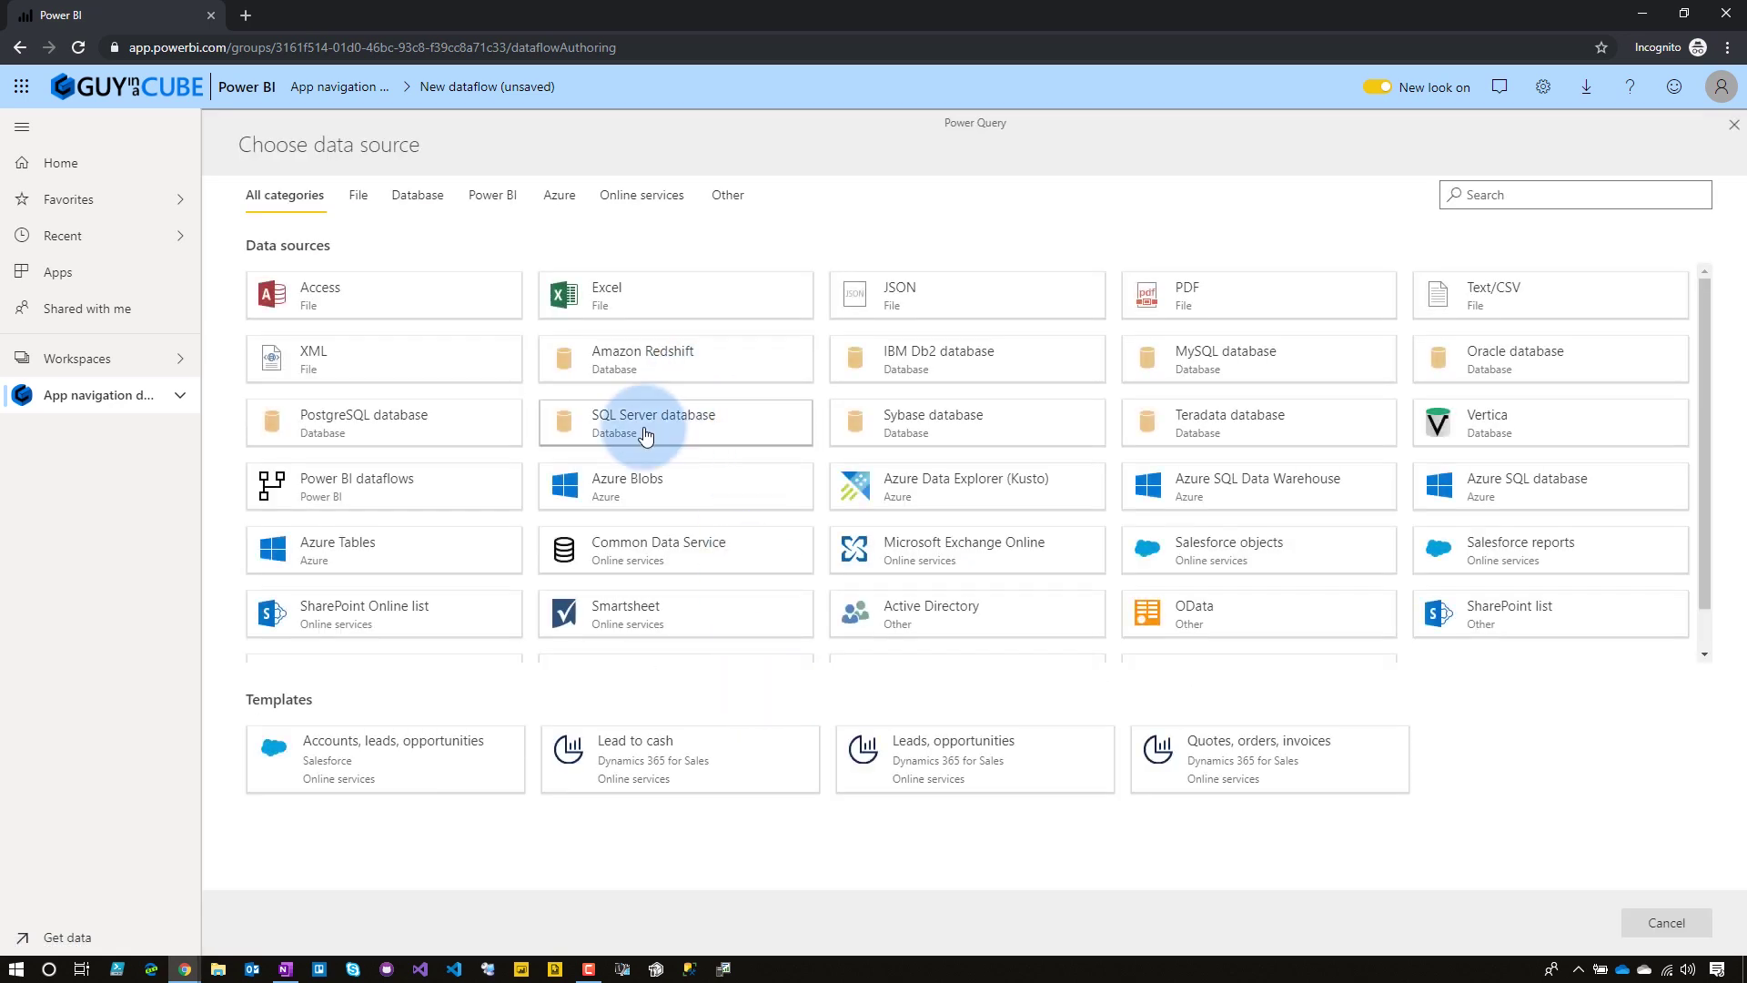
pyautogui.click(644, 435)
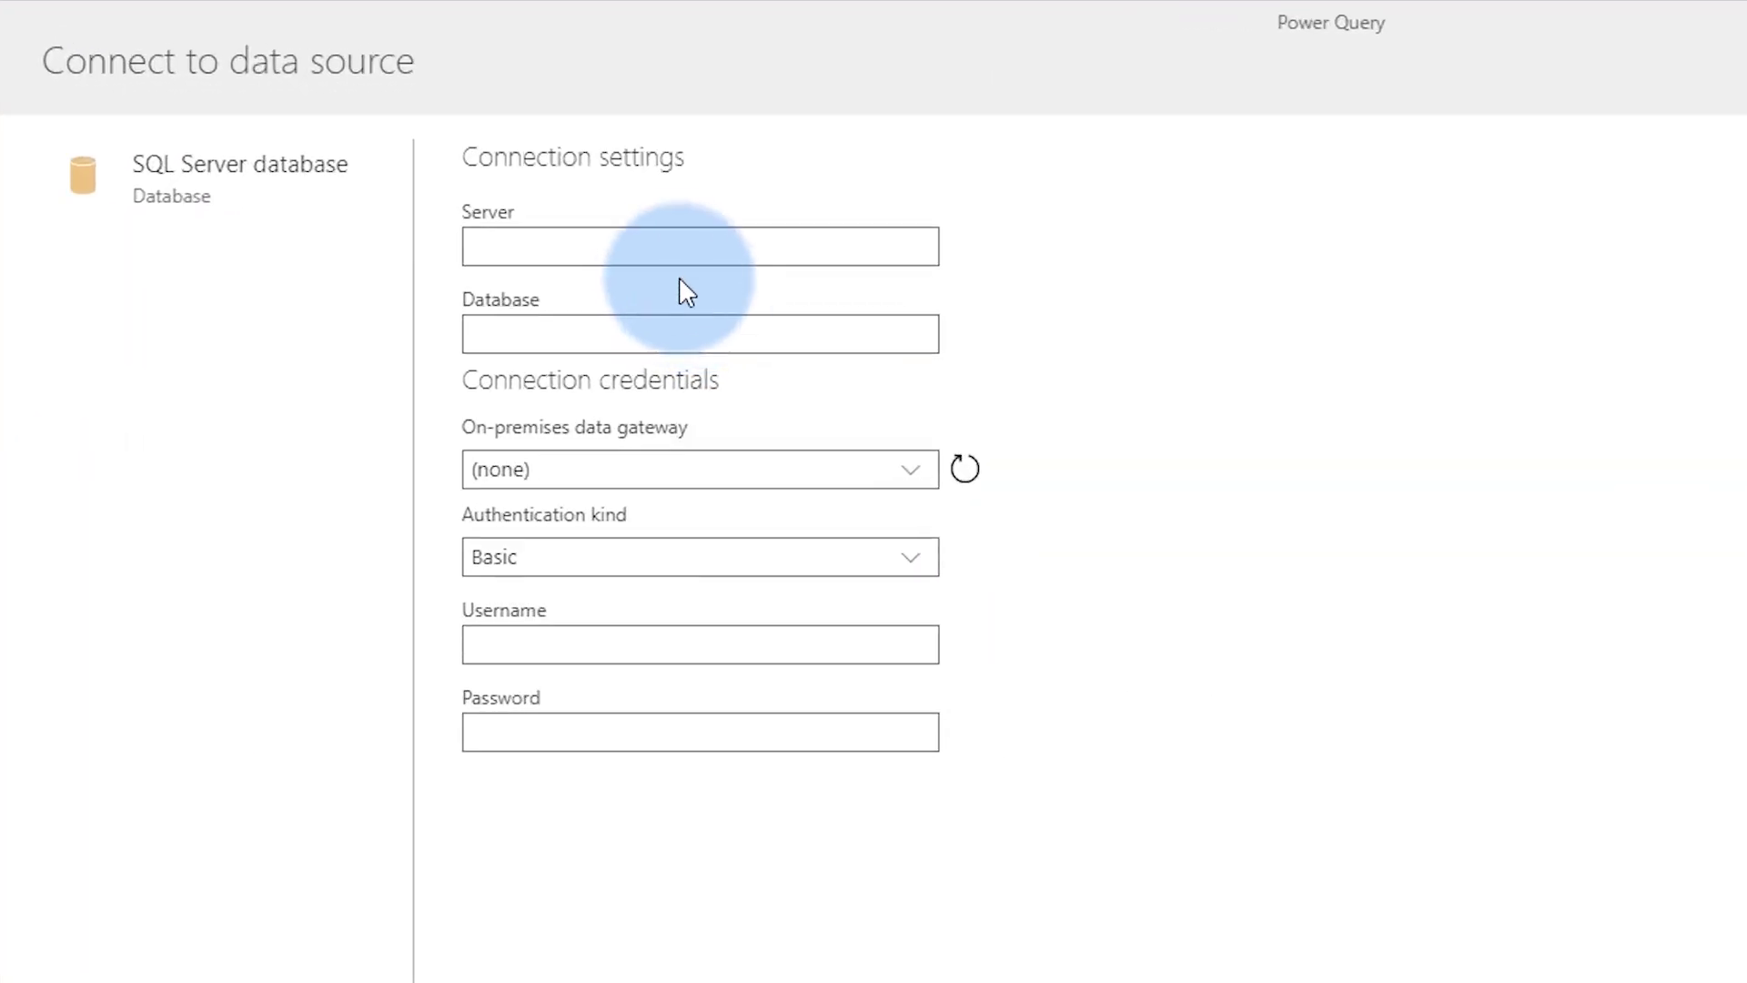
# - Enter server guyinacubesql and database AdventureWorksDW2014; refreshed gateway list still shows only (none)
pyautogui.click(593, 249)
pyautogui.write('guyinacubesql')
pyautogui.press('Tab')
pyautogui.write('AdventureWorksDW')
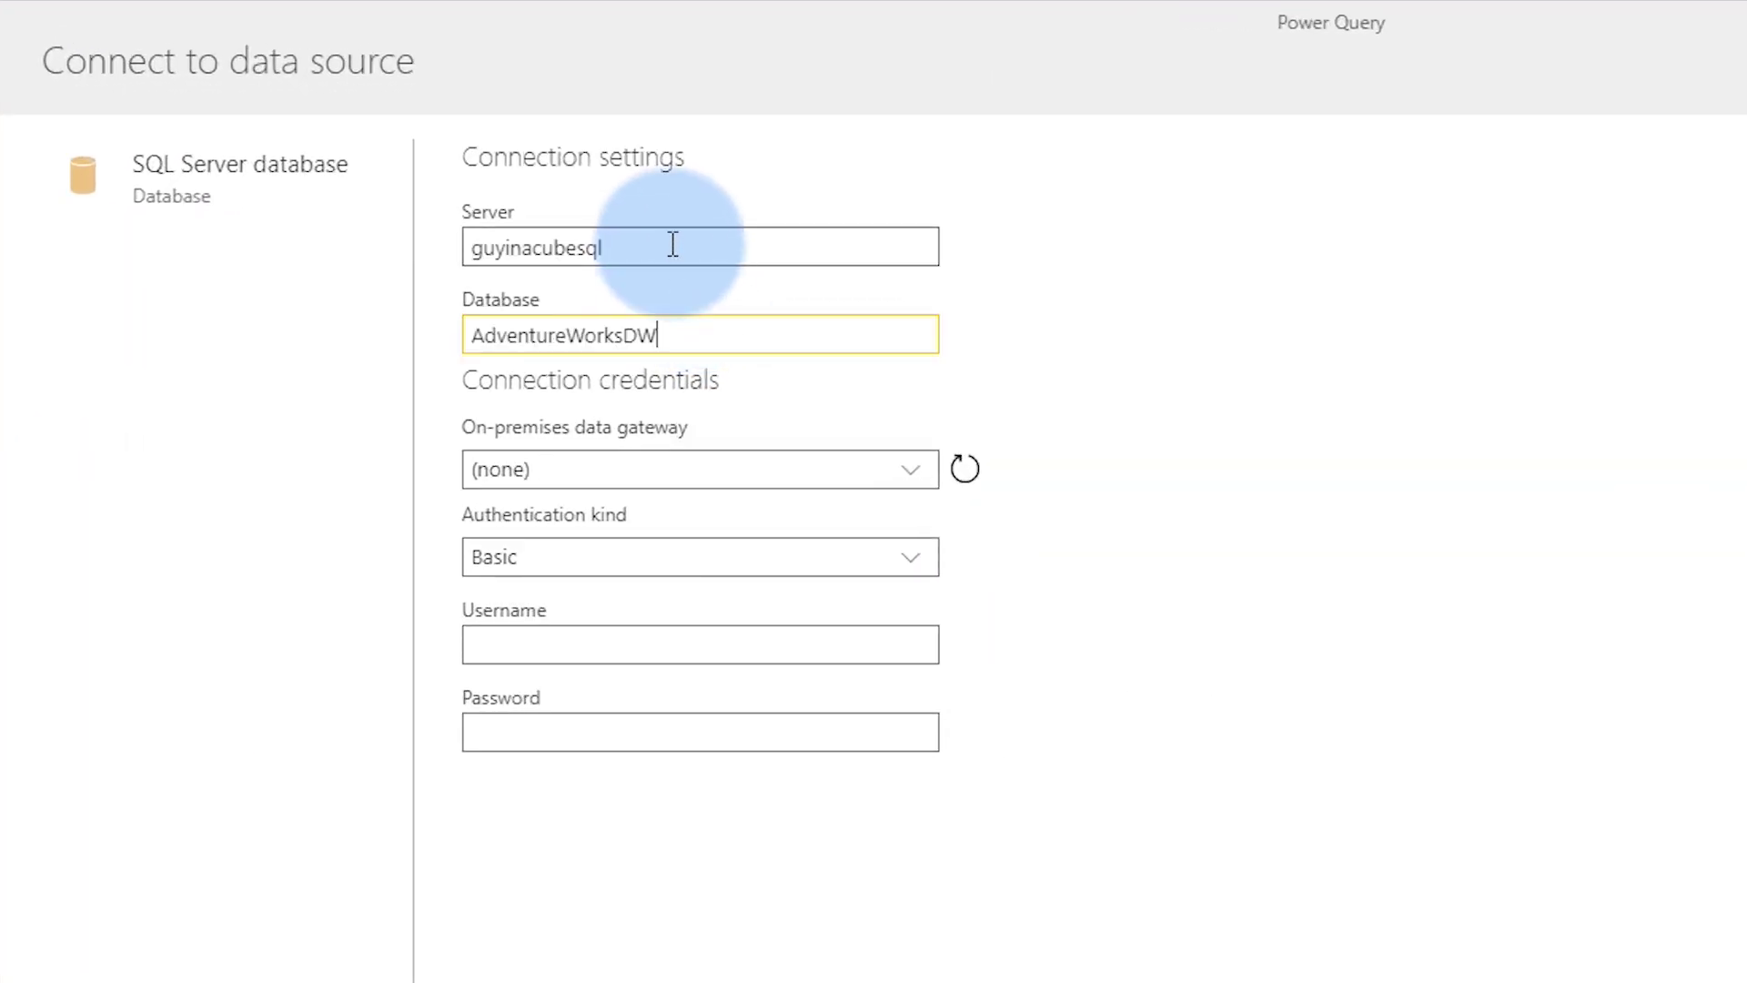
pyautogui.write('2014')
pyautogui.press('Tab')
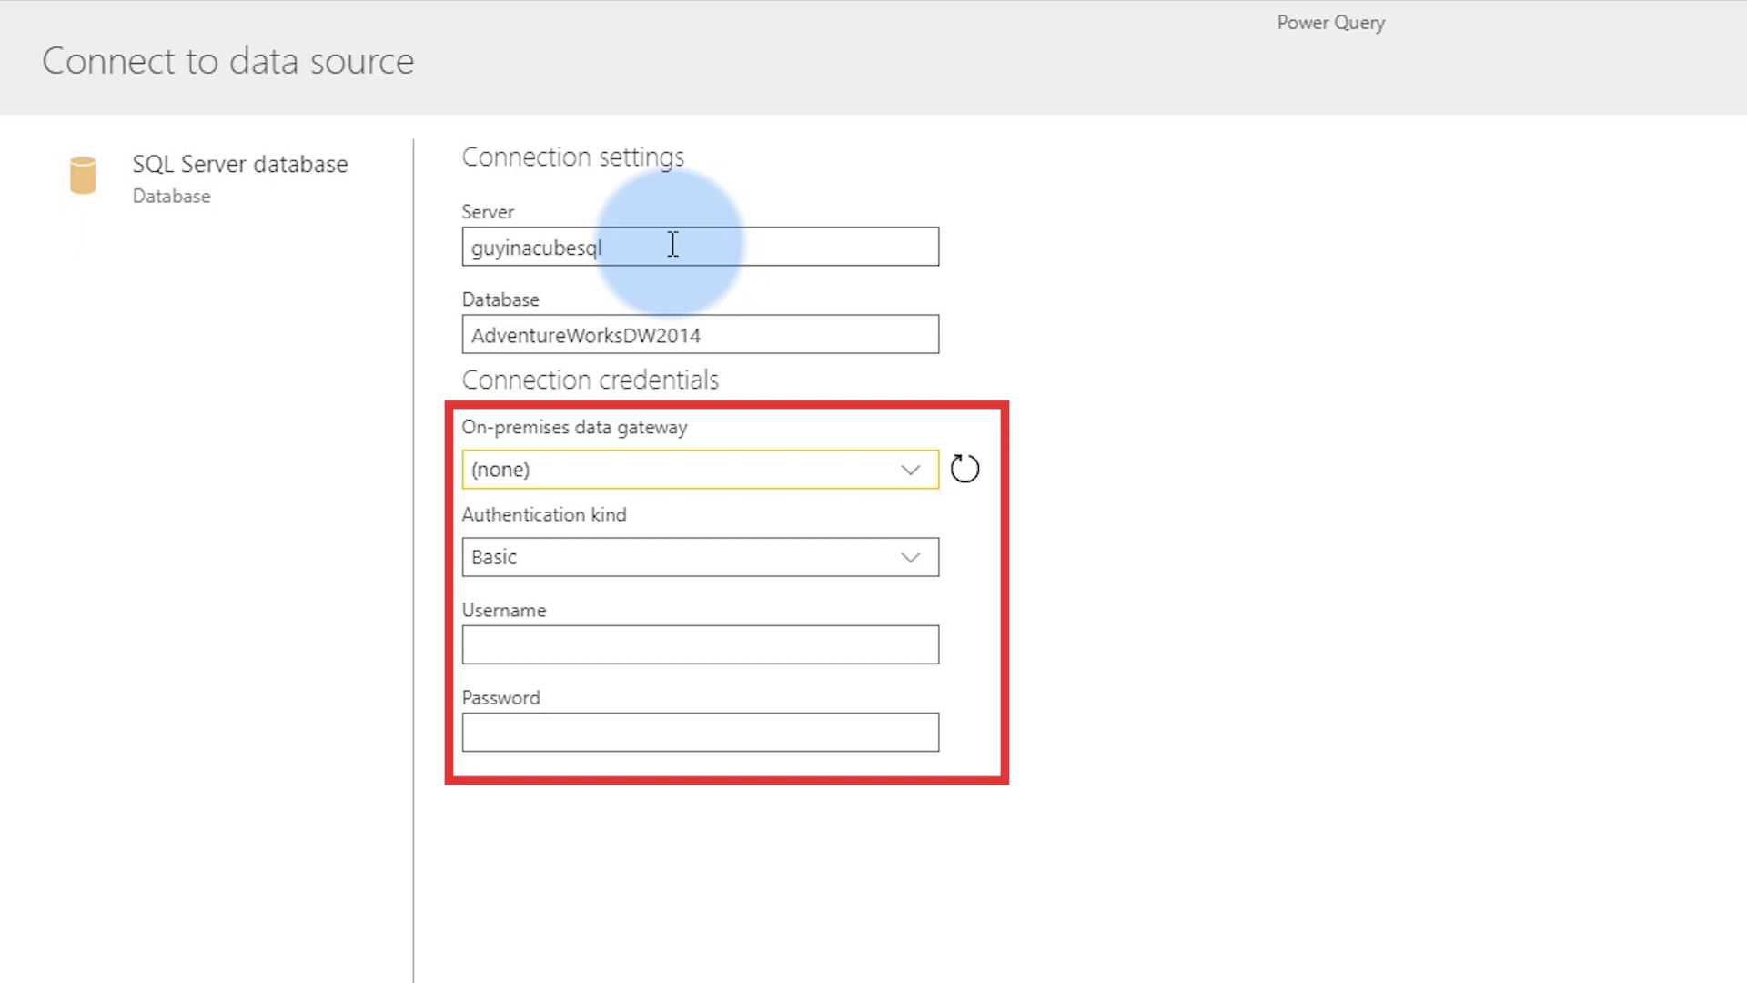
pyautogui.click(913, 470)
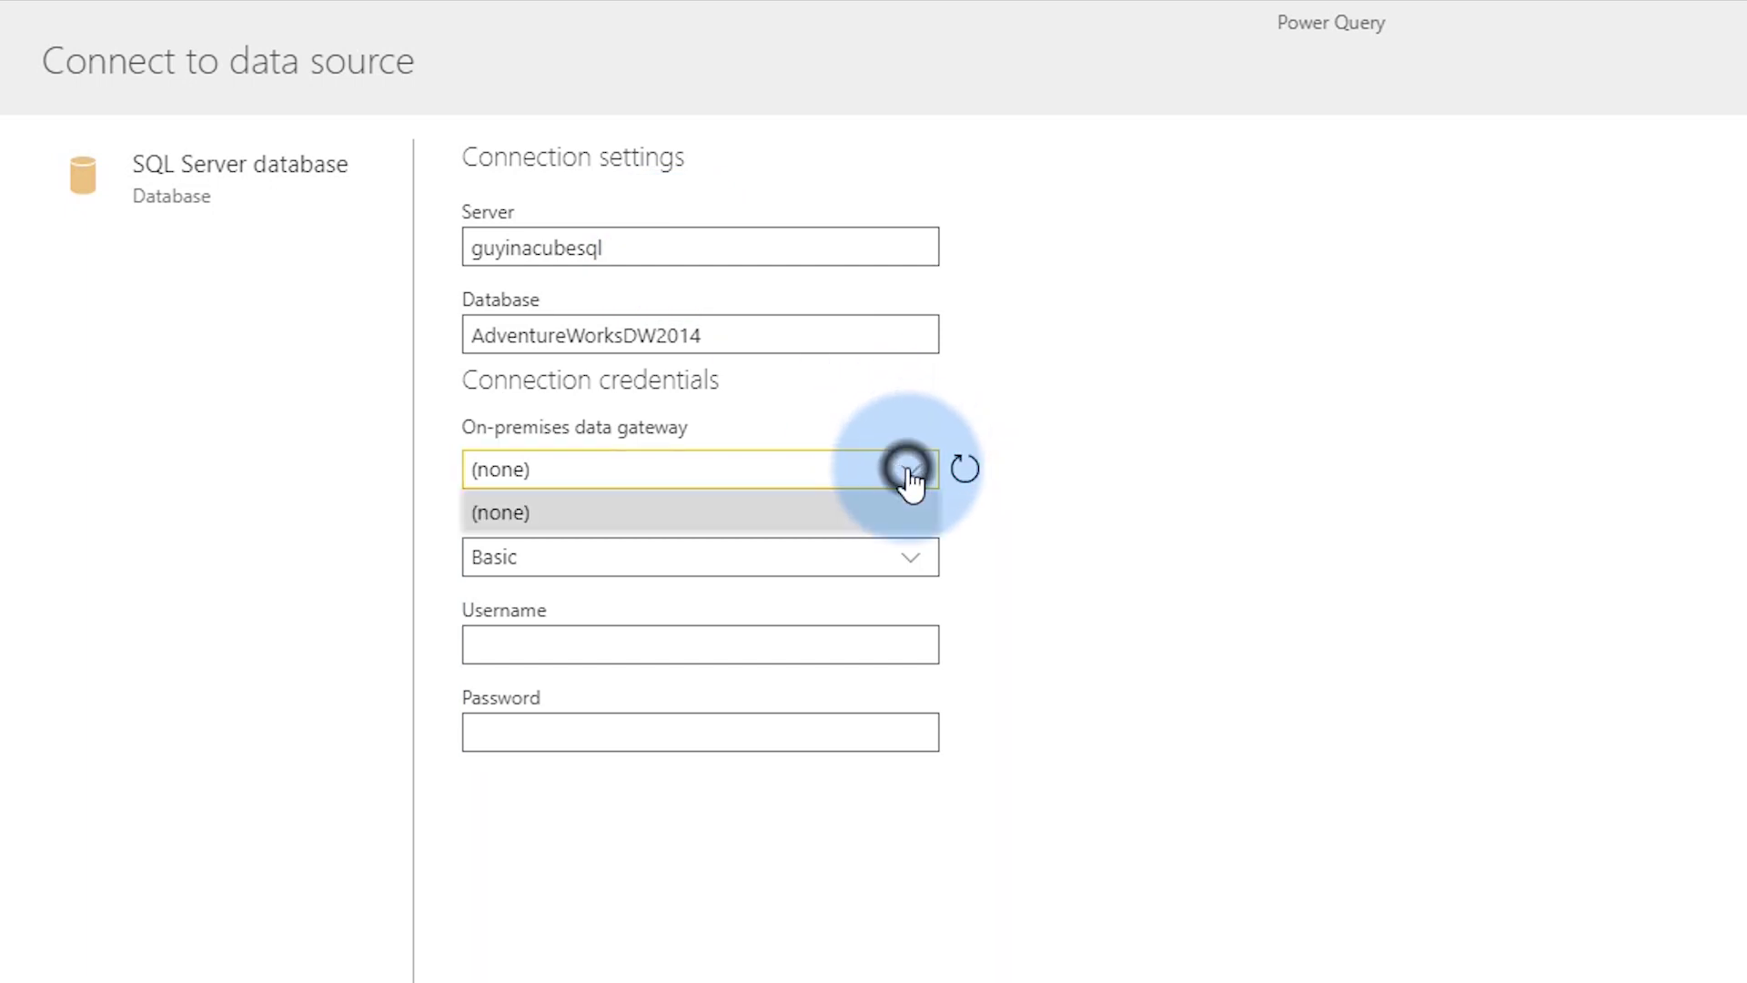
pyautogui.click(967, 471)
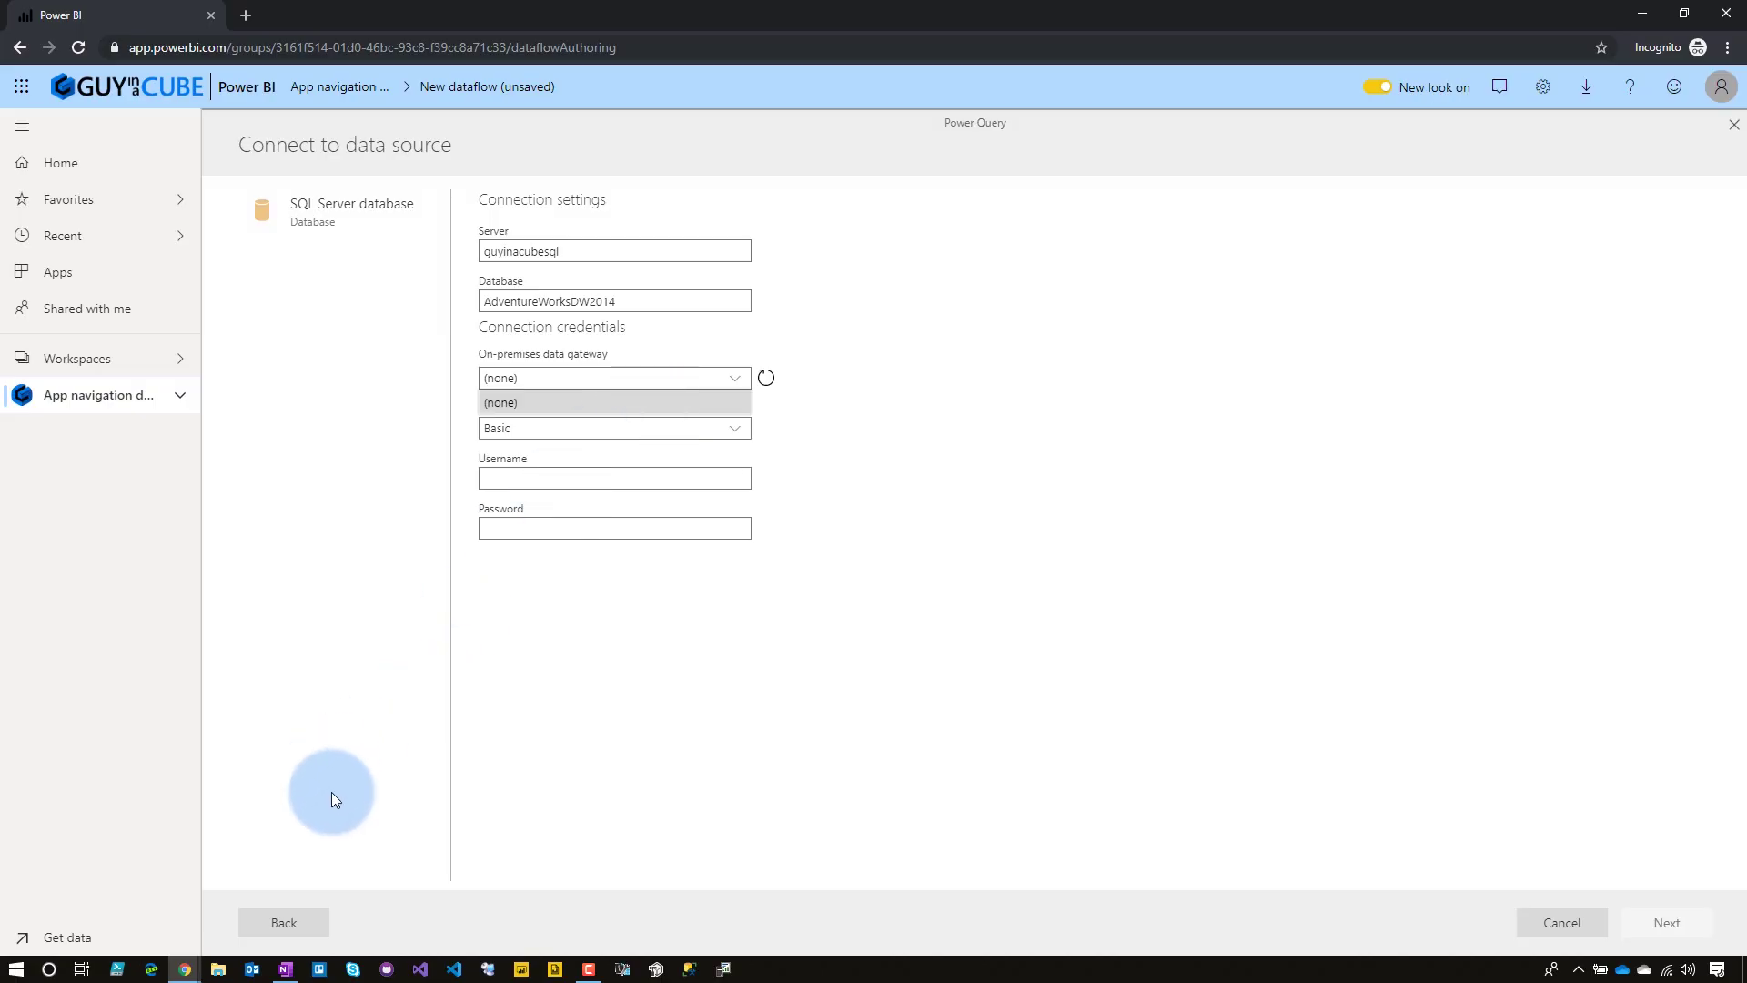
# - In the admin session, open Contoso Gateway's AdventureWorksDW data source settings under Manage gateways
pyautogui.click(181, 972)
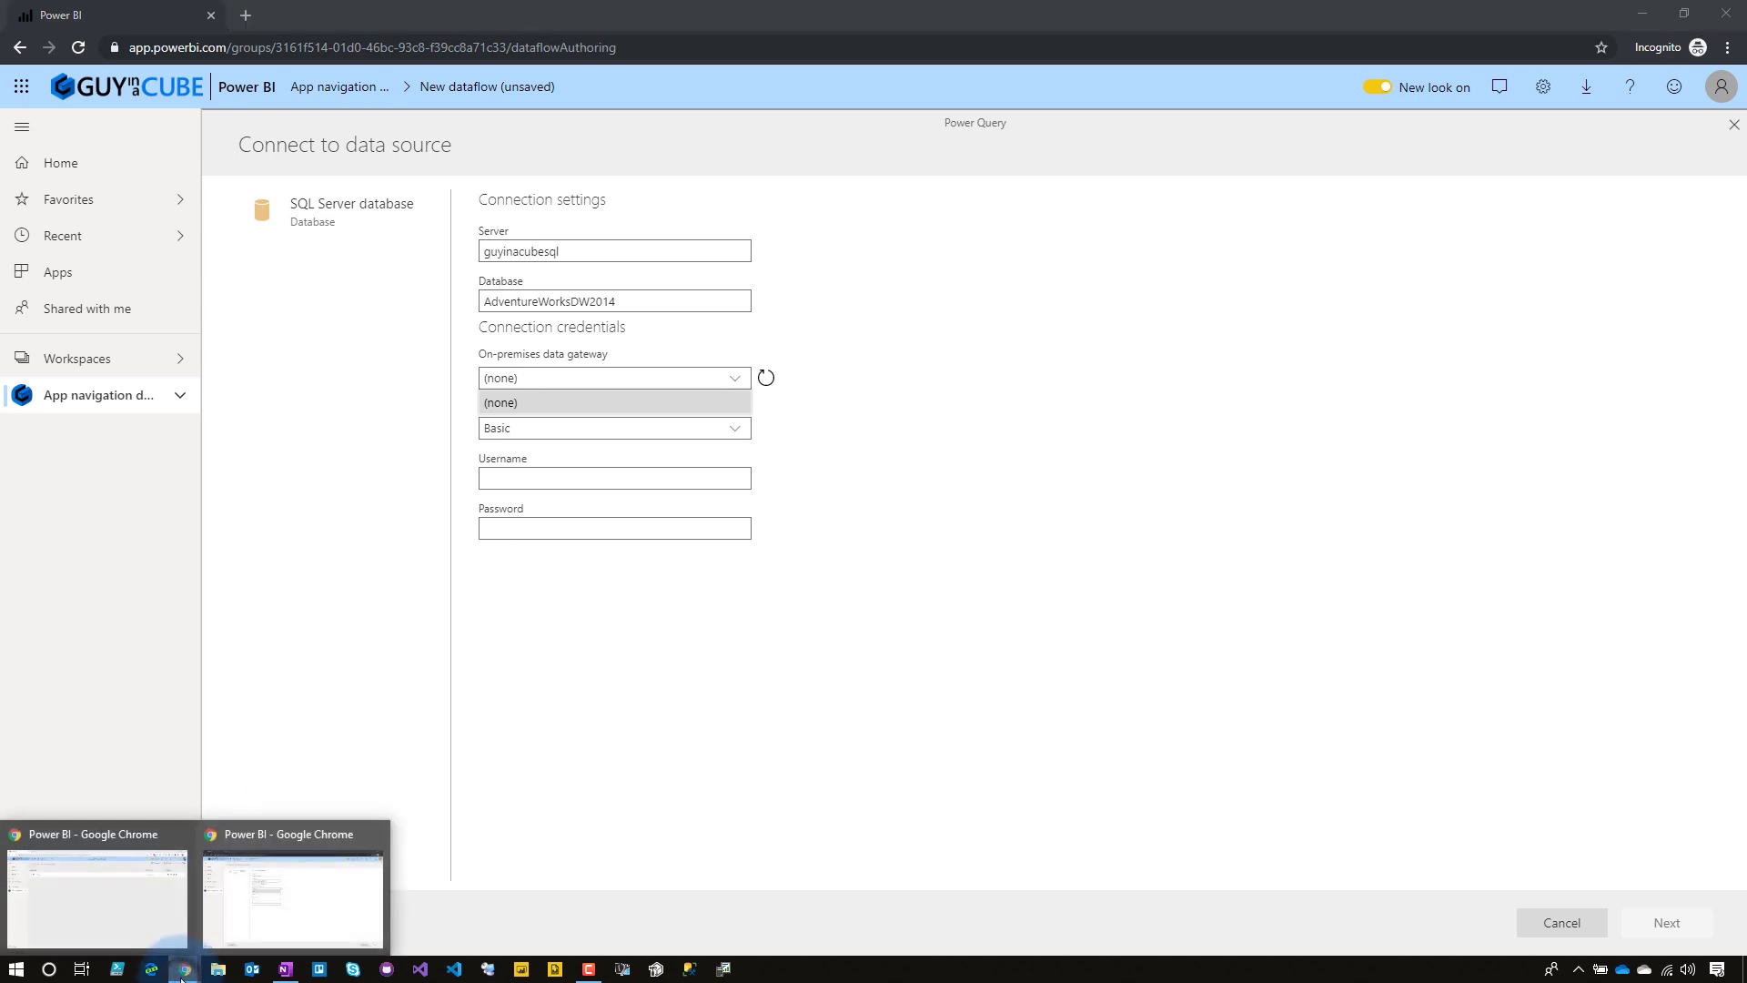
pyautogui.click(122, 896)
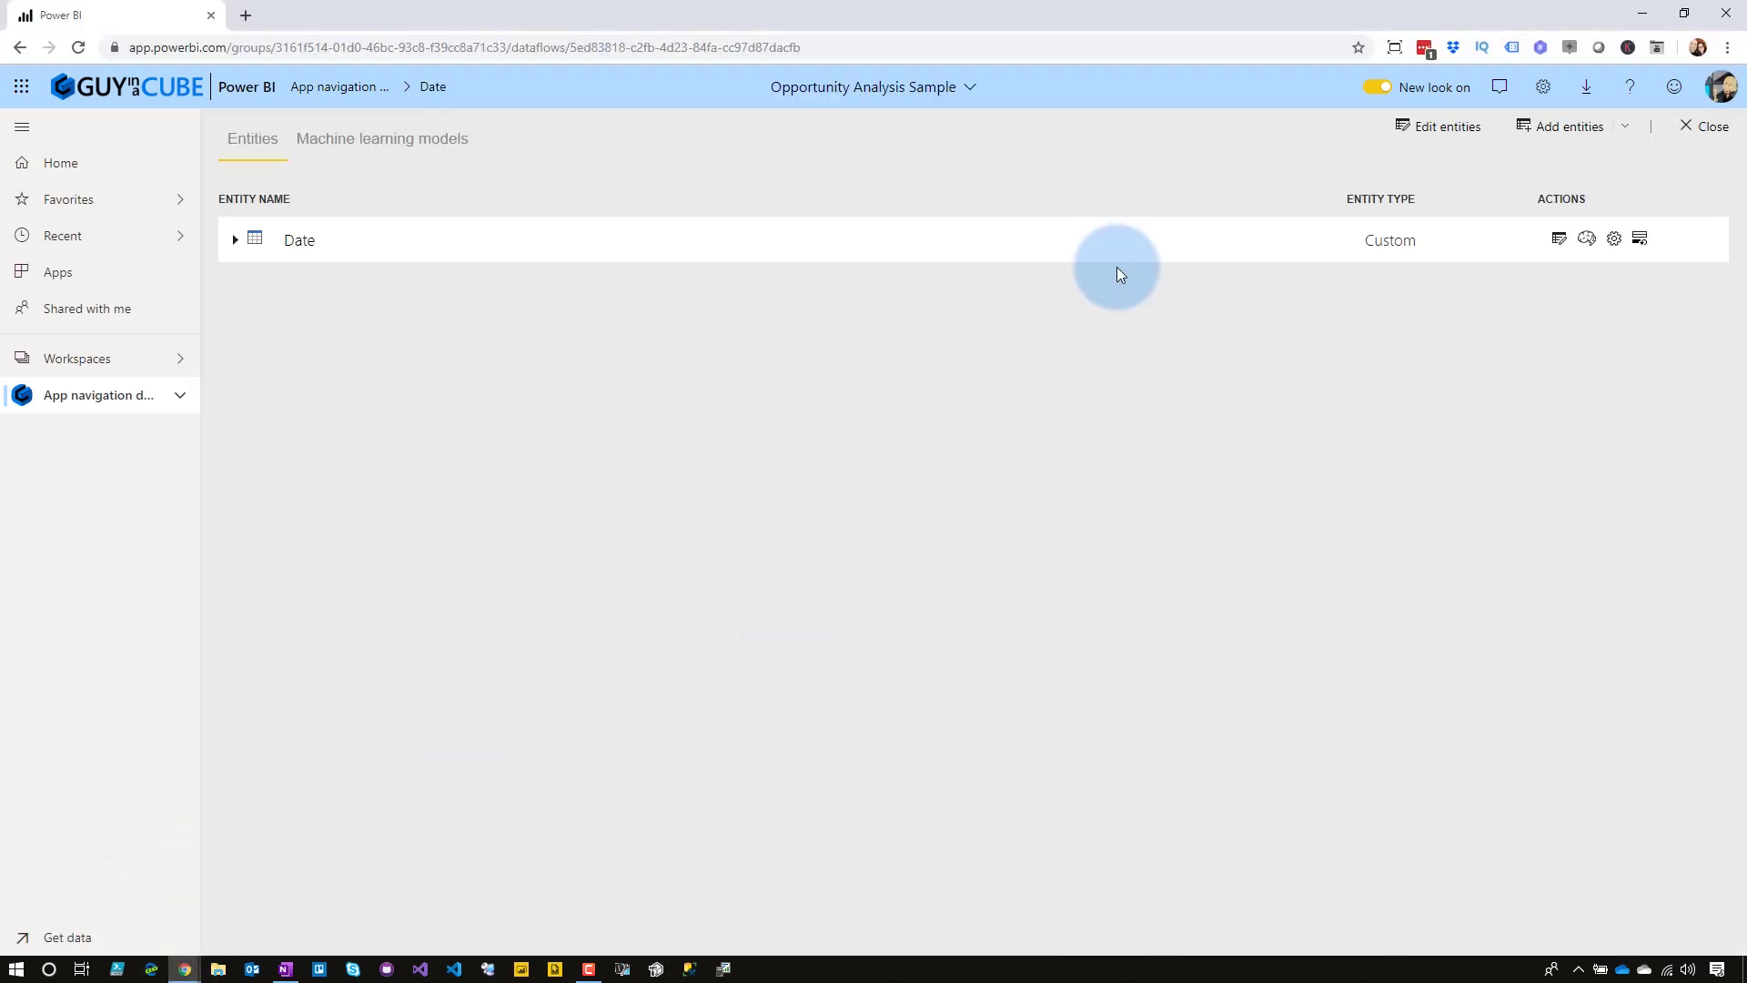
pyautogui.click(1543, 87)
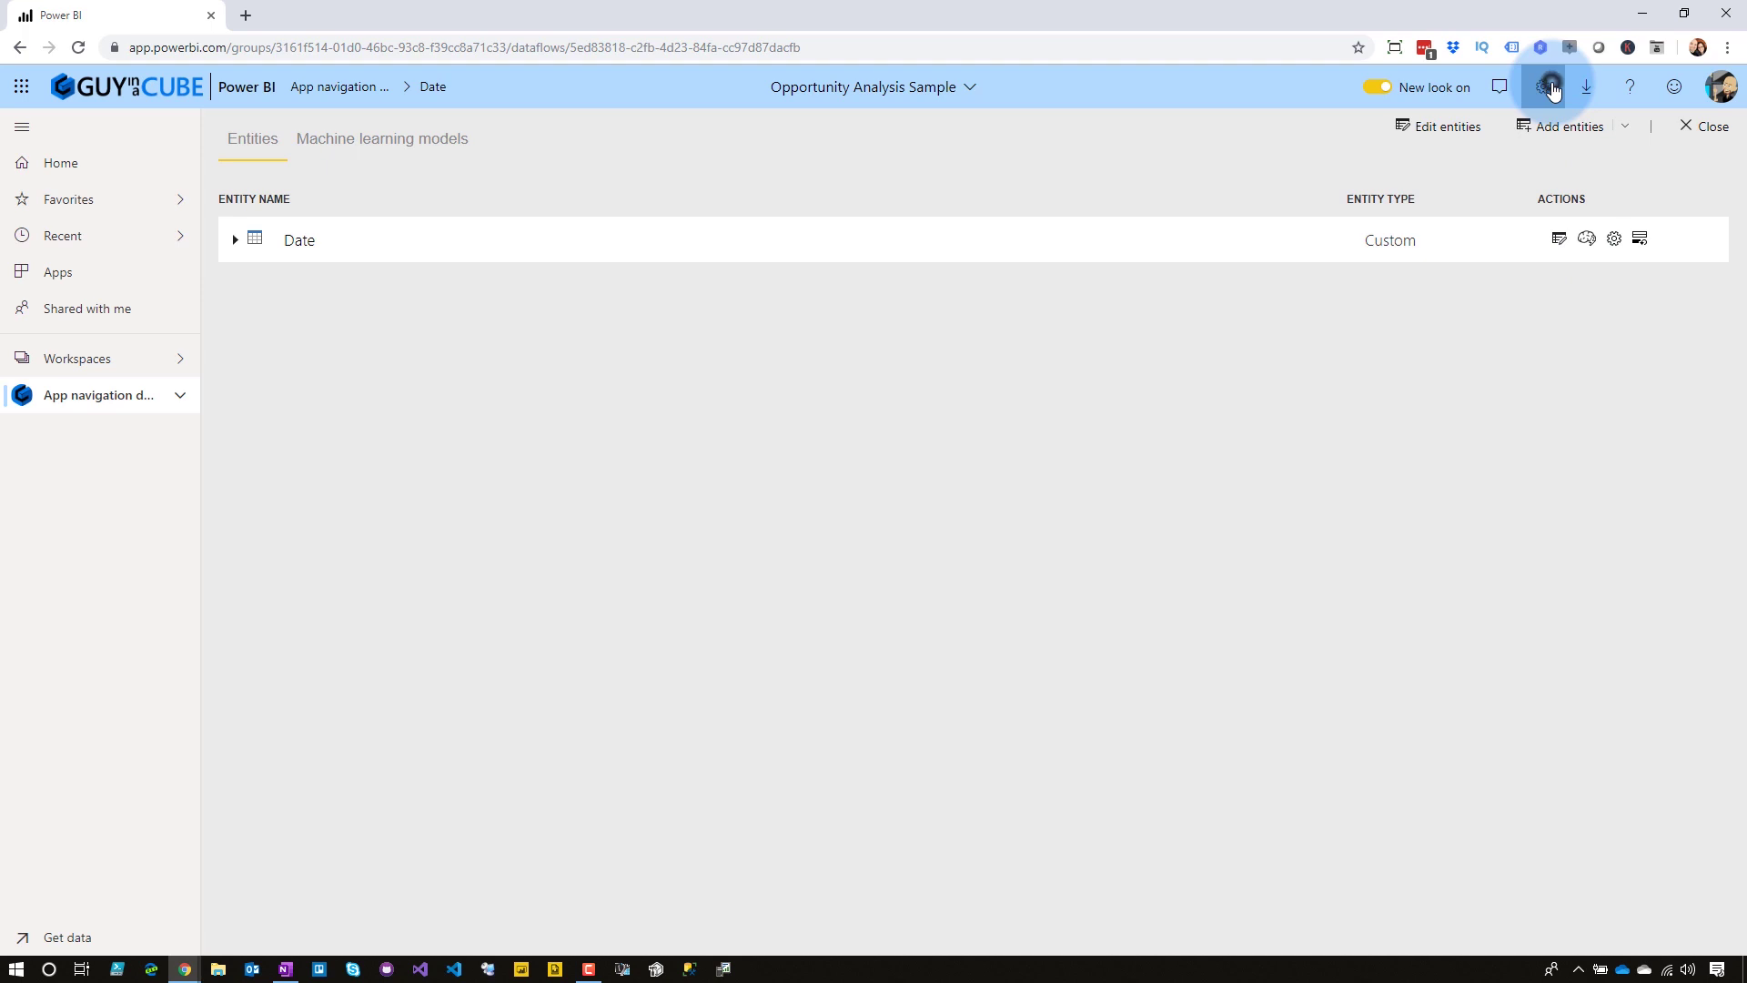
pyautogui.click(1508, 280)
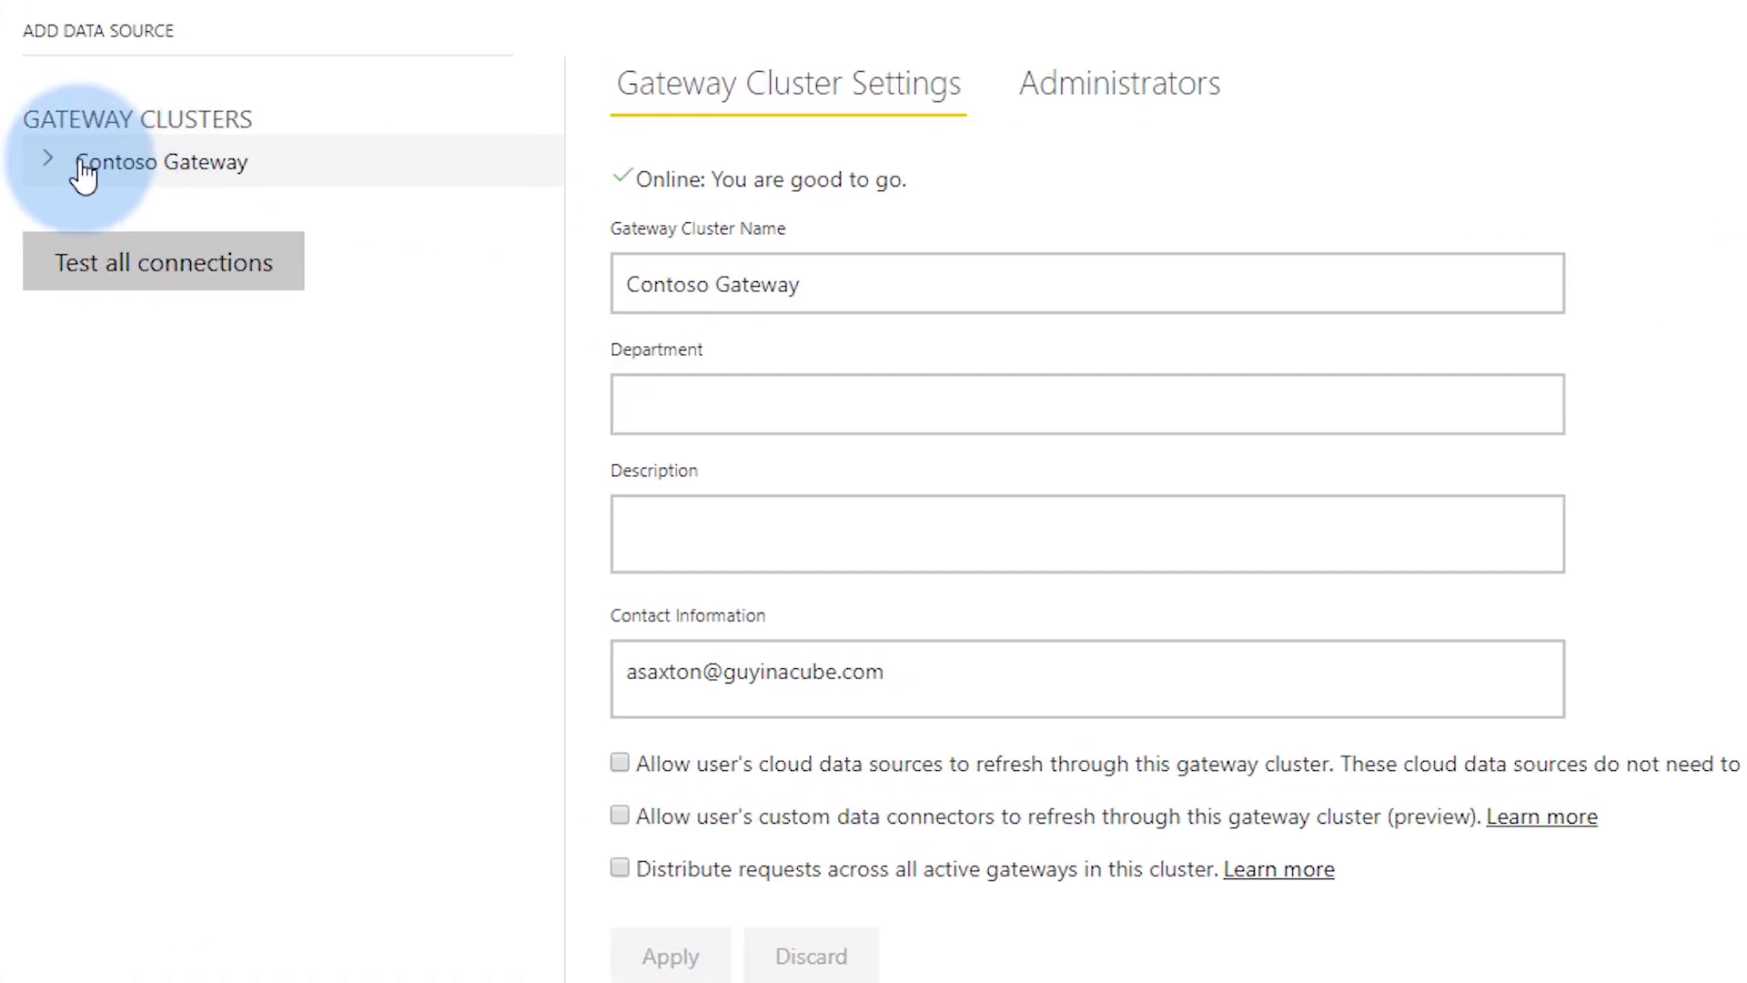
pyautogui.click(50, 164)
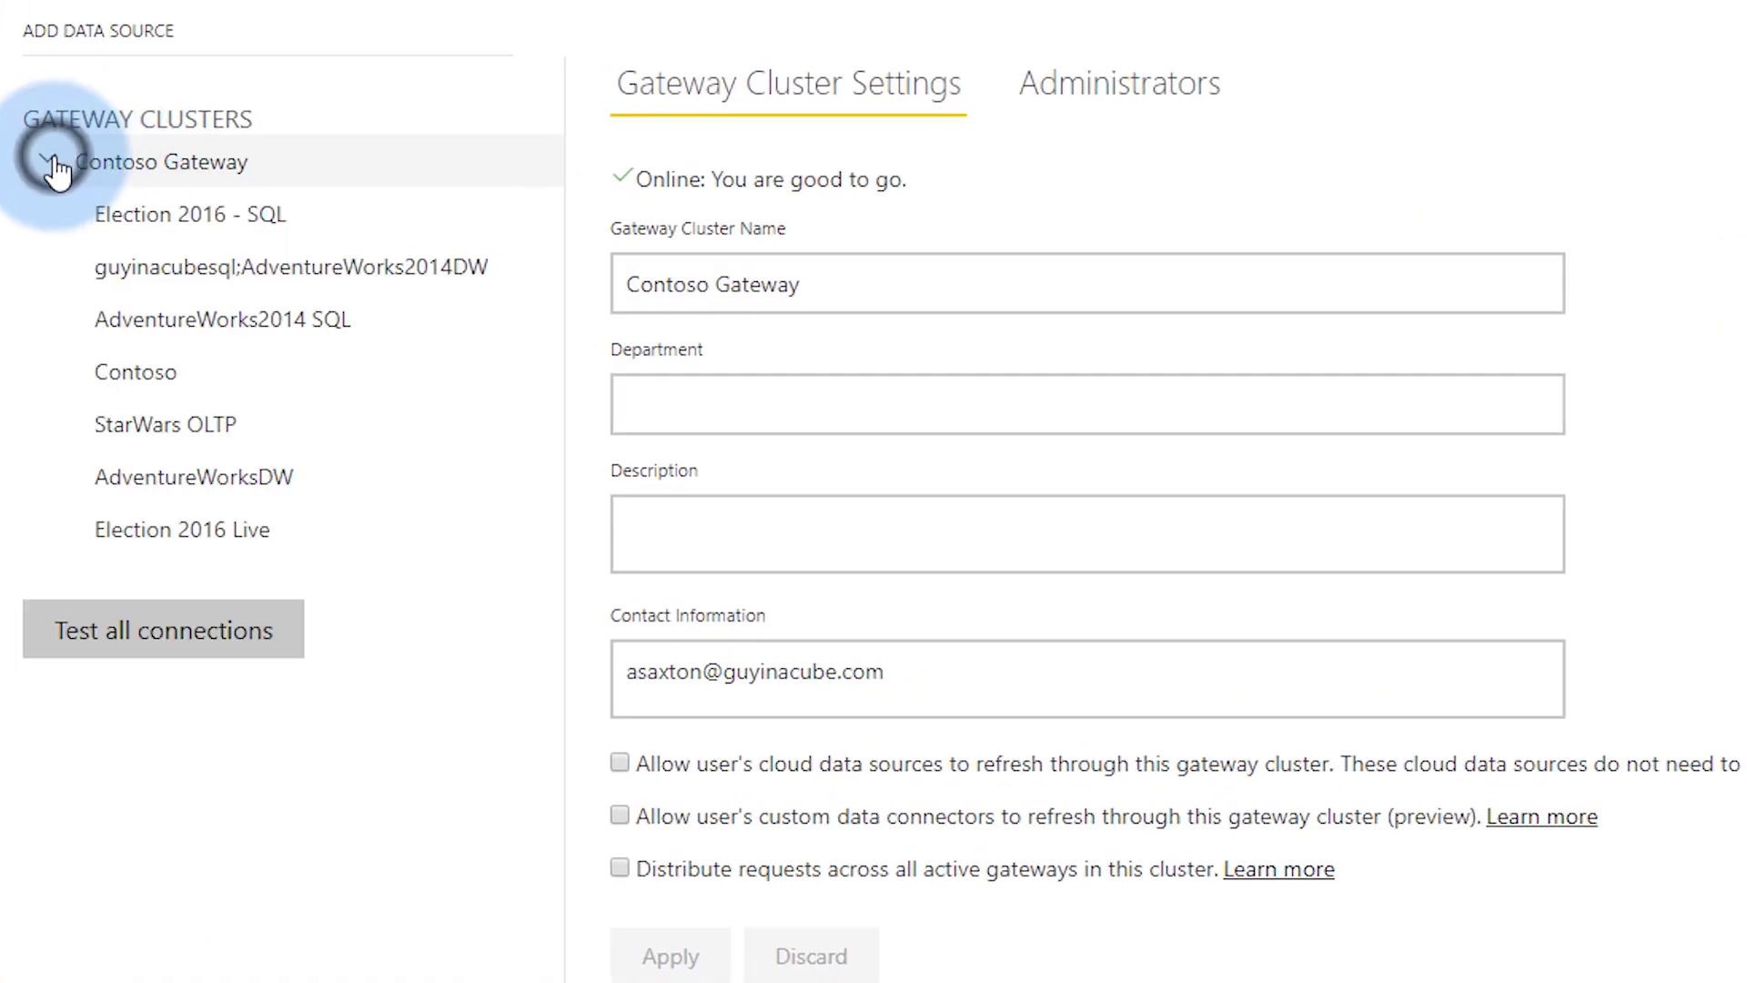
pyautogui.click(255, 496)
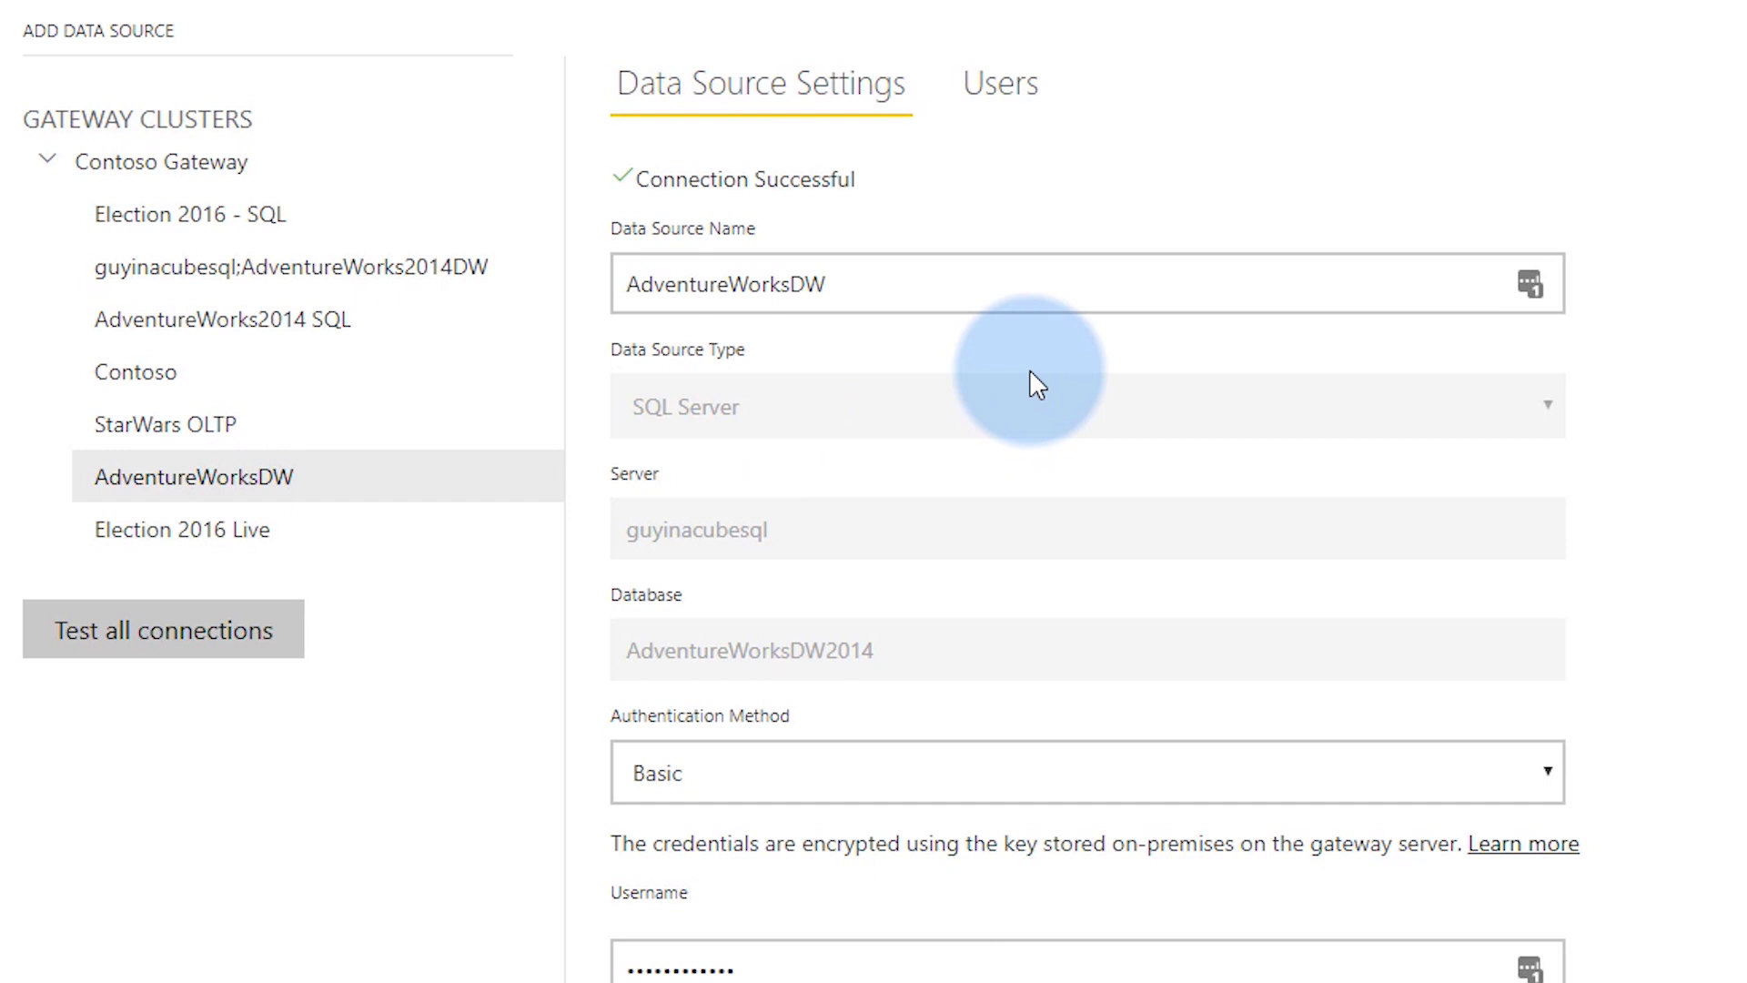
# - Add the non-admin user by e-mail to the AdventureWorksDW data source's Users list
pyautogui.click(1001, 102)
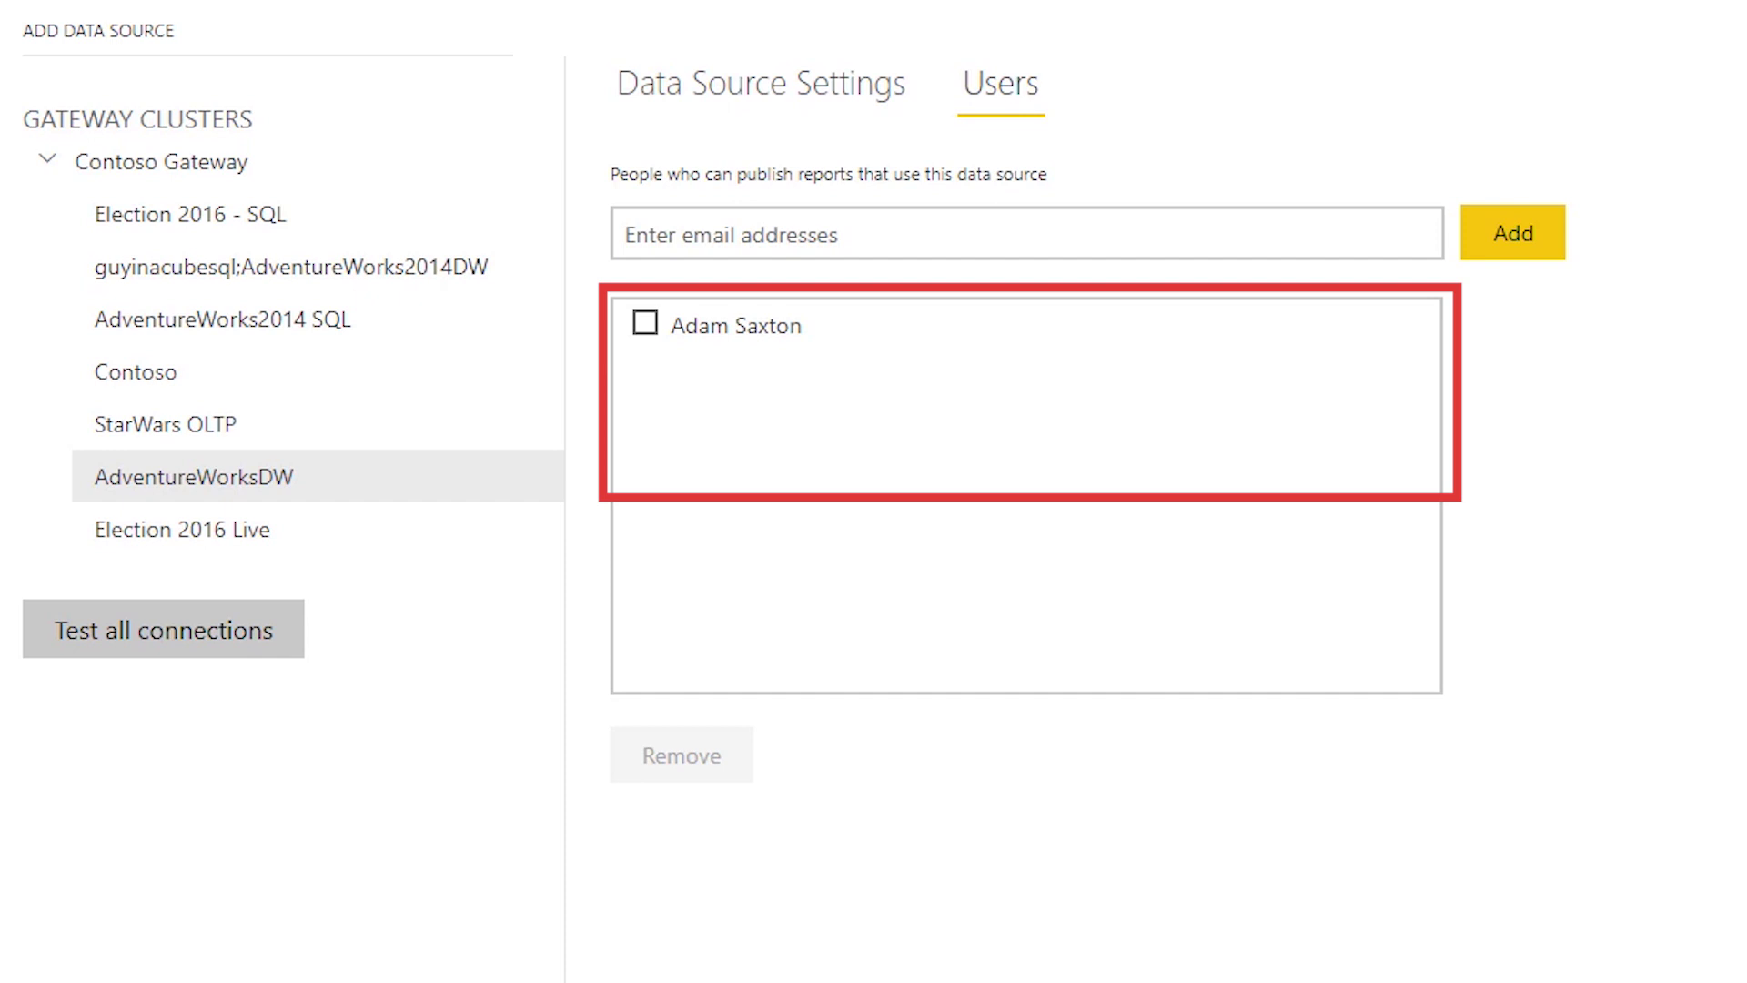
pyautogui.click(1192, 230)
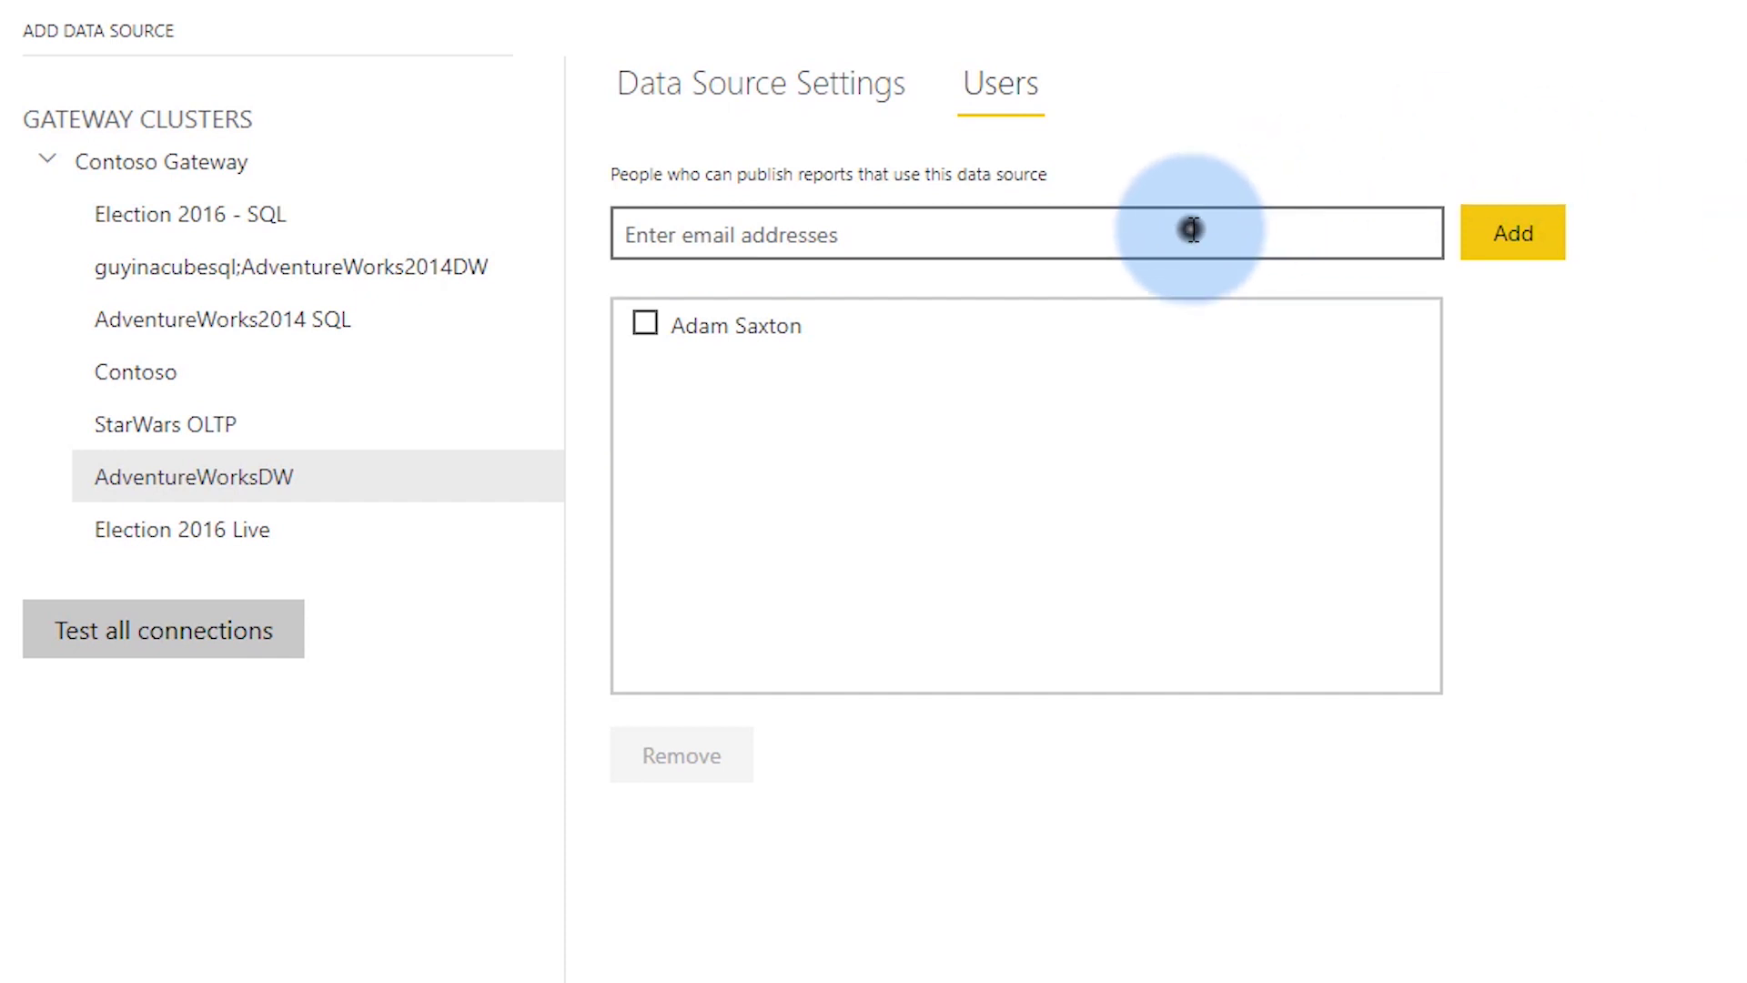
pyautogui.write('jo')
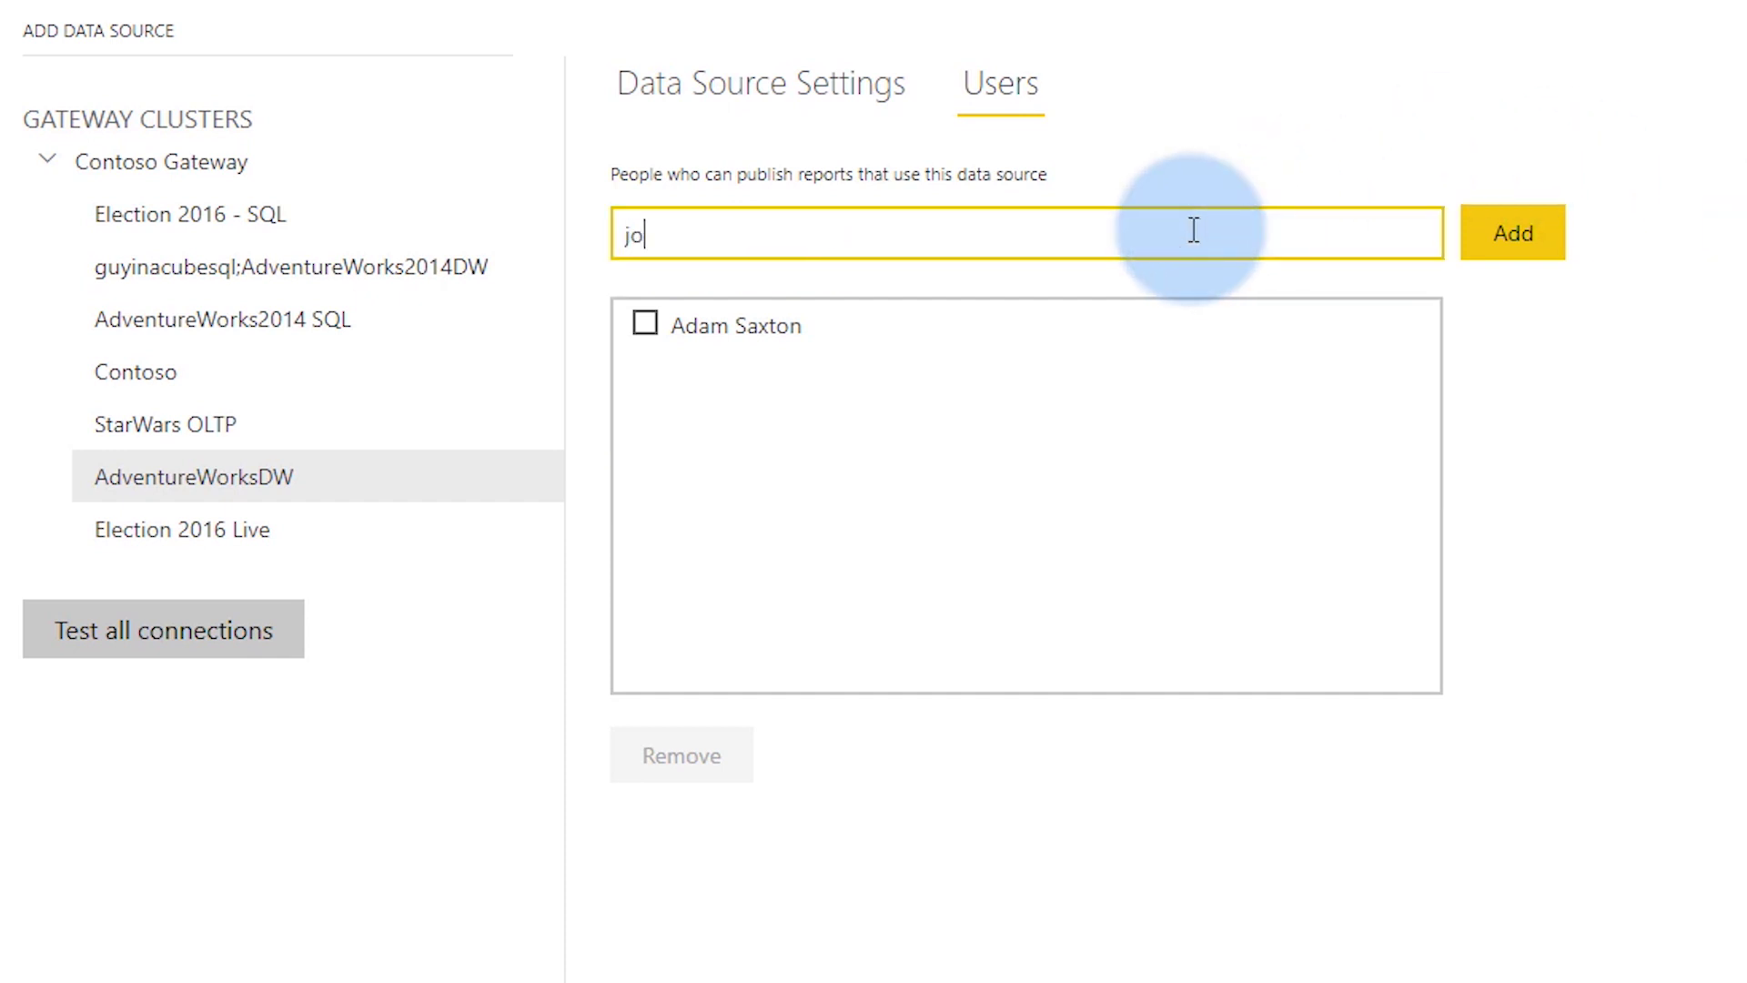
pyautogui.write('hndoe')
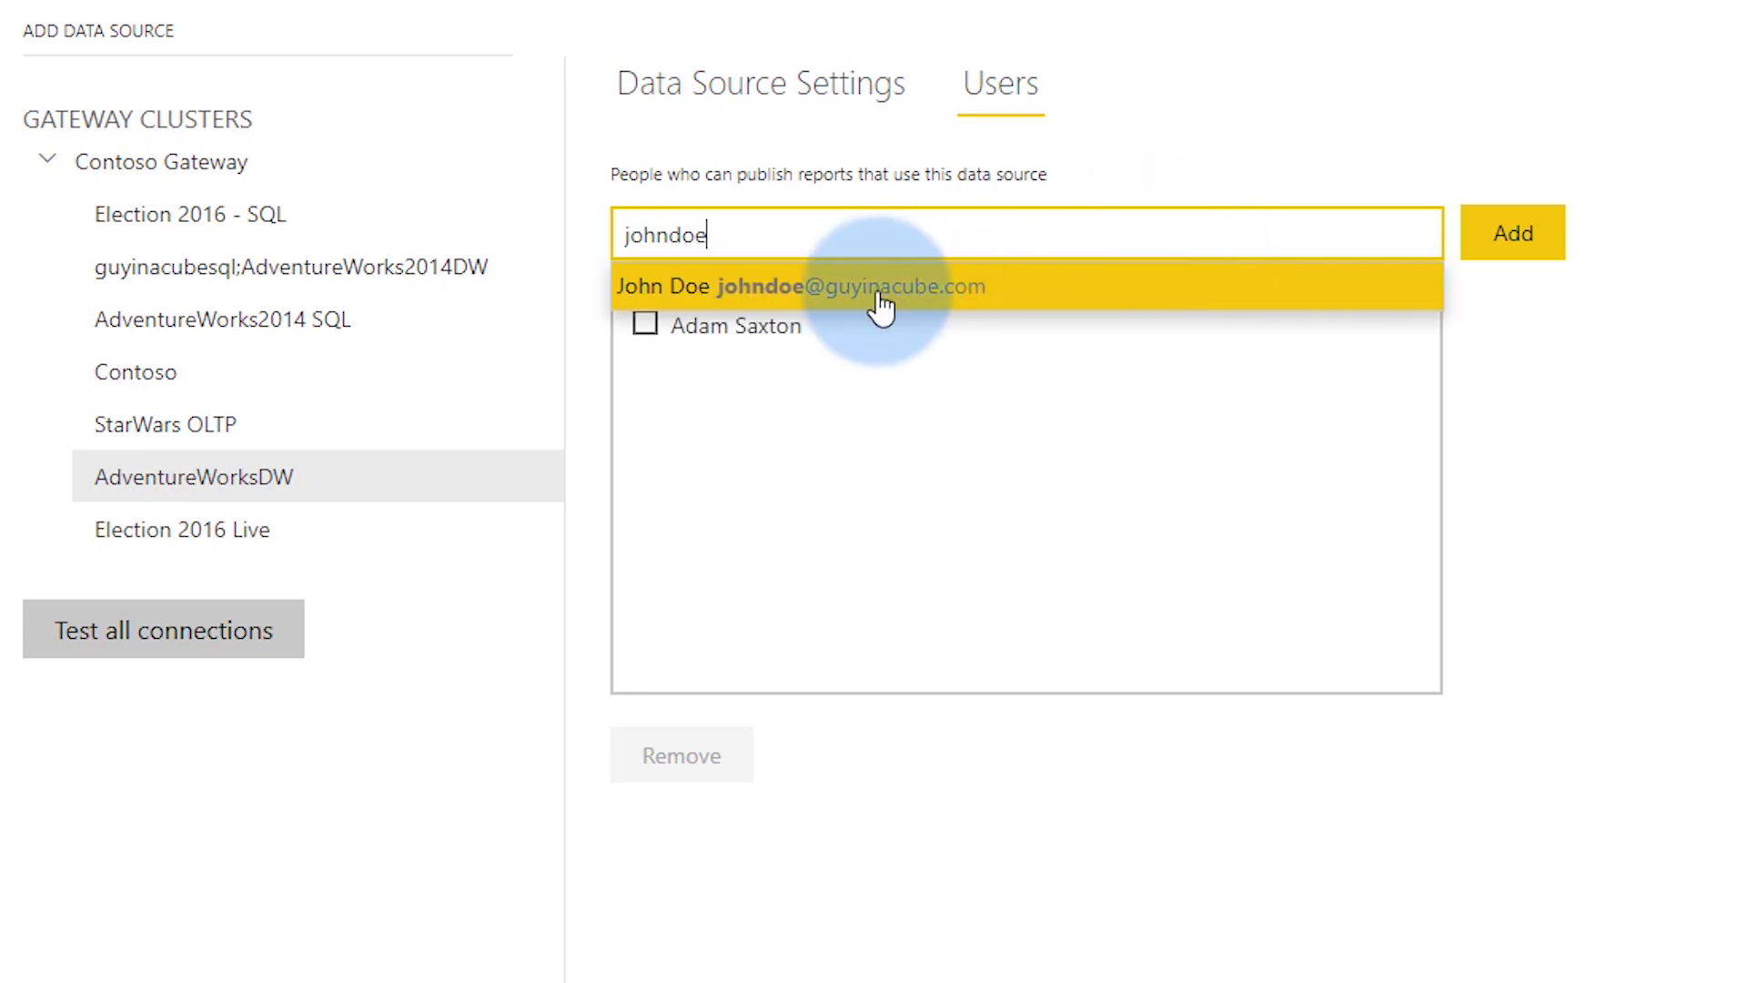
pyautogui.click(870, 294)
pyautogui.click(1512, 259)
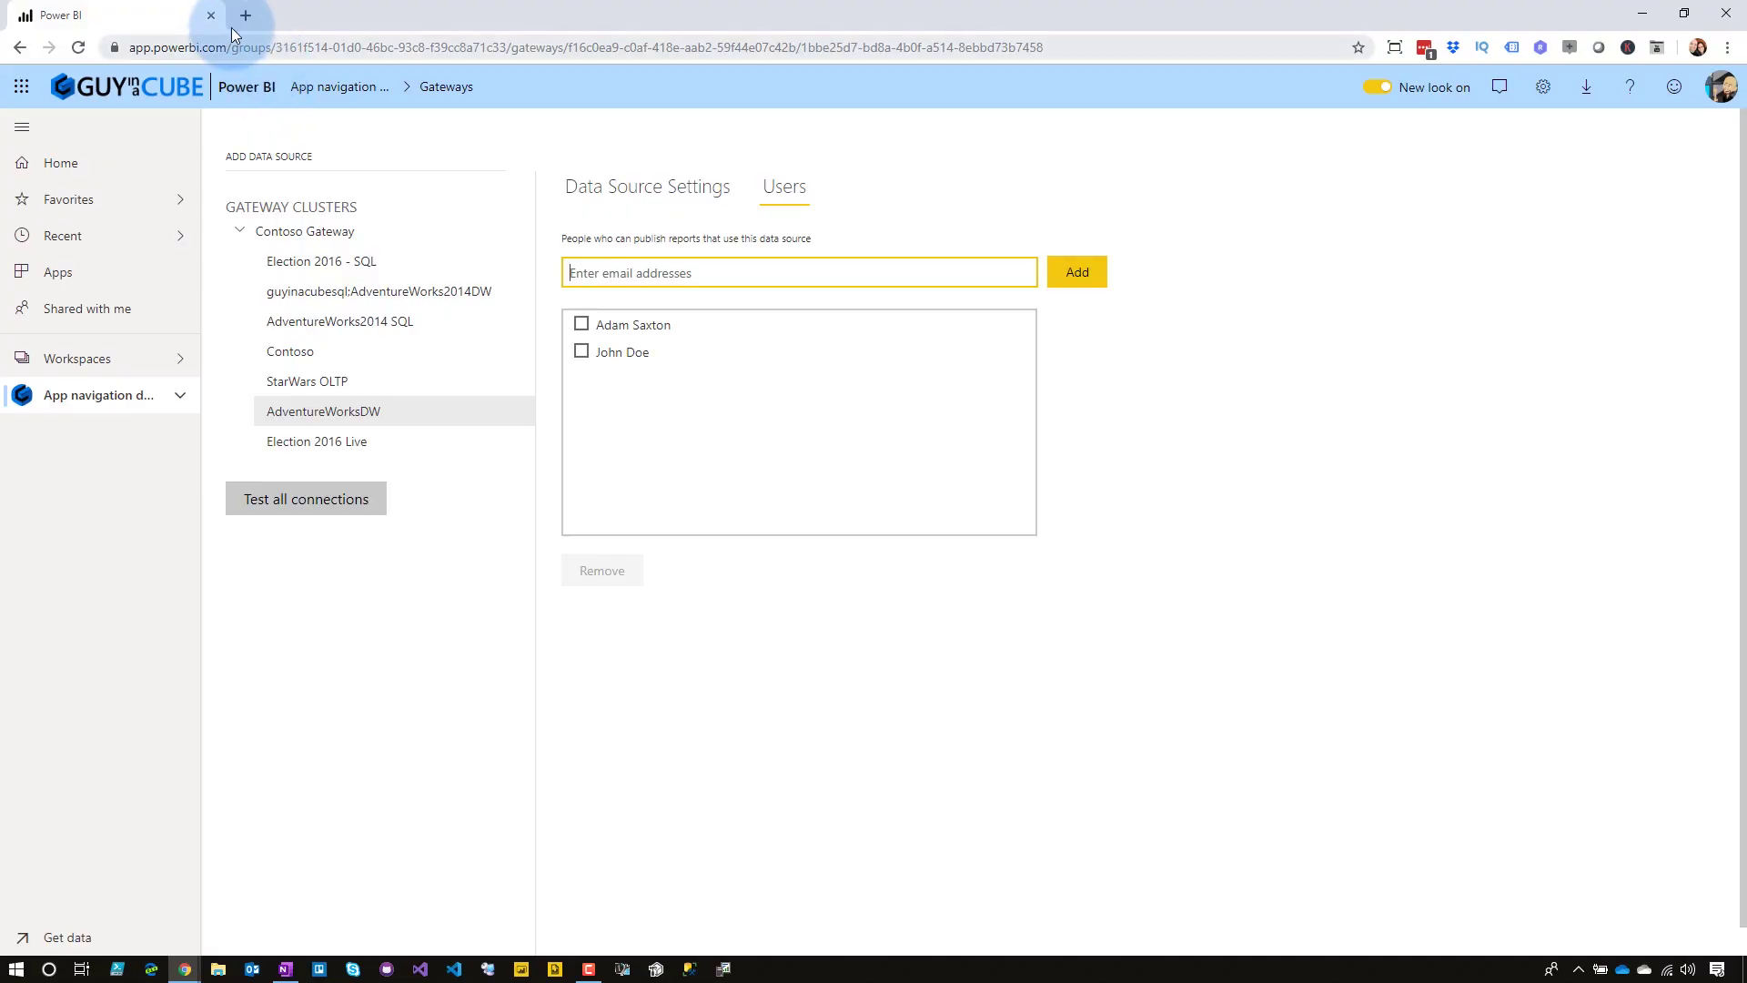
# - Switch to the incognito dataflow window and cancel the unfinished data source connection
pyautogui.click(184, 968)
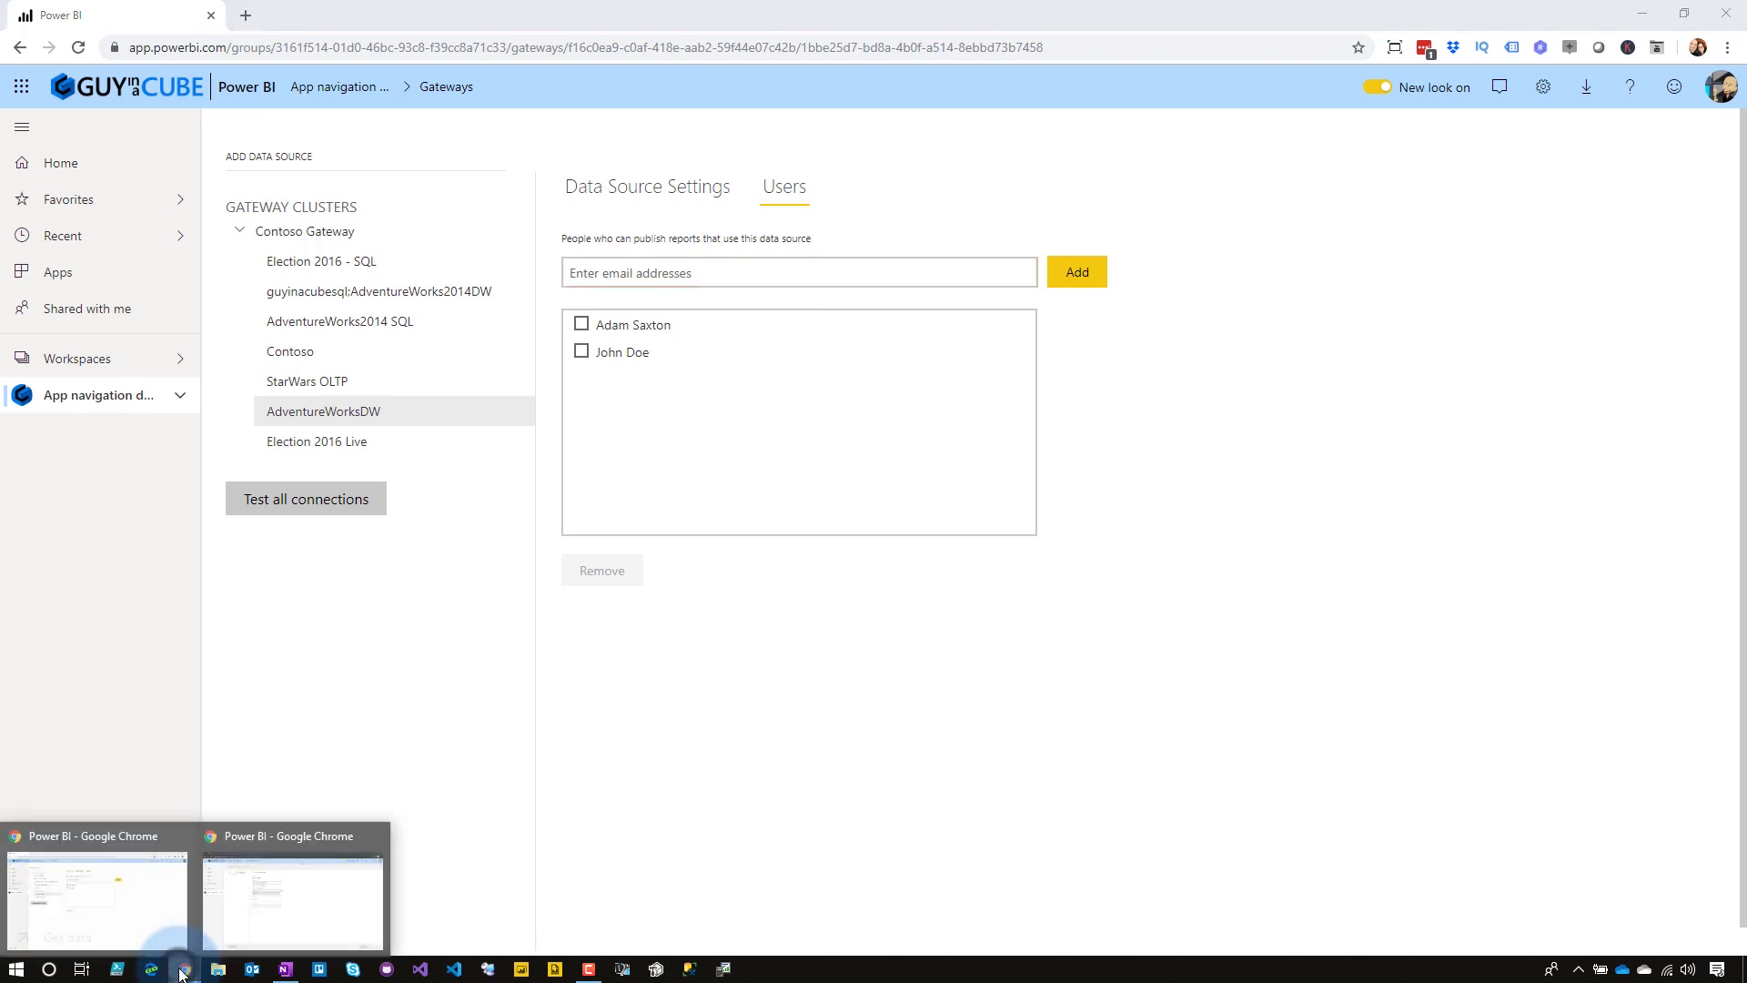
pyautogui.click(293, 899)
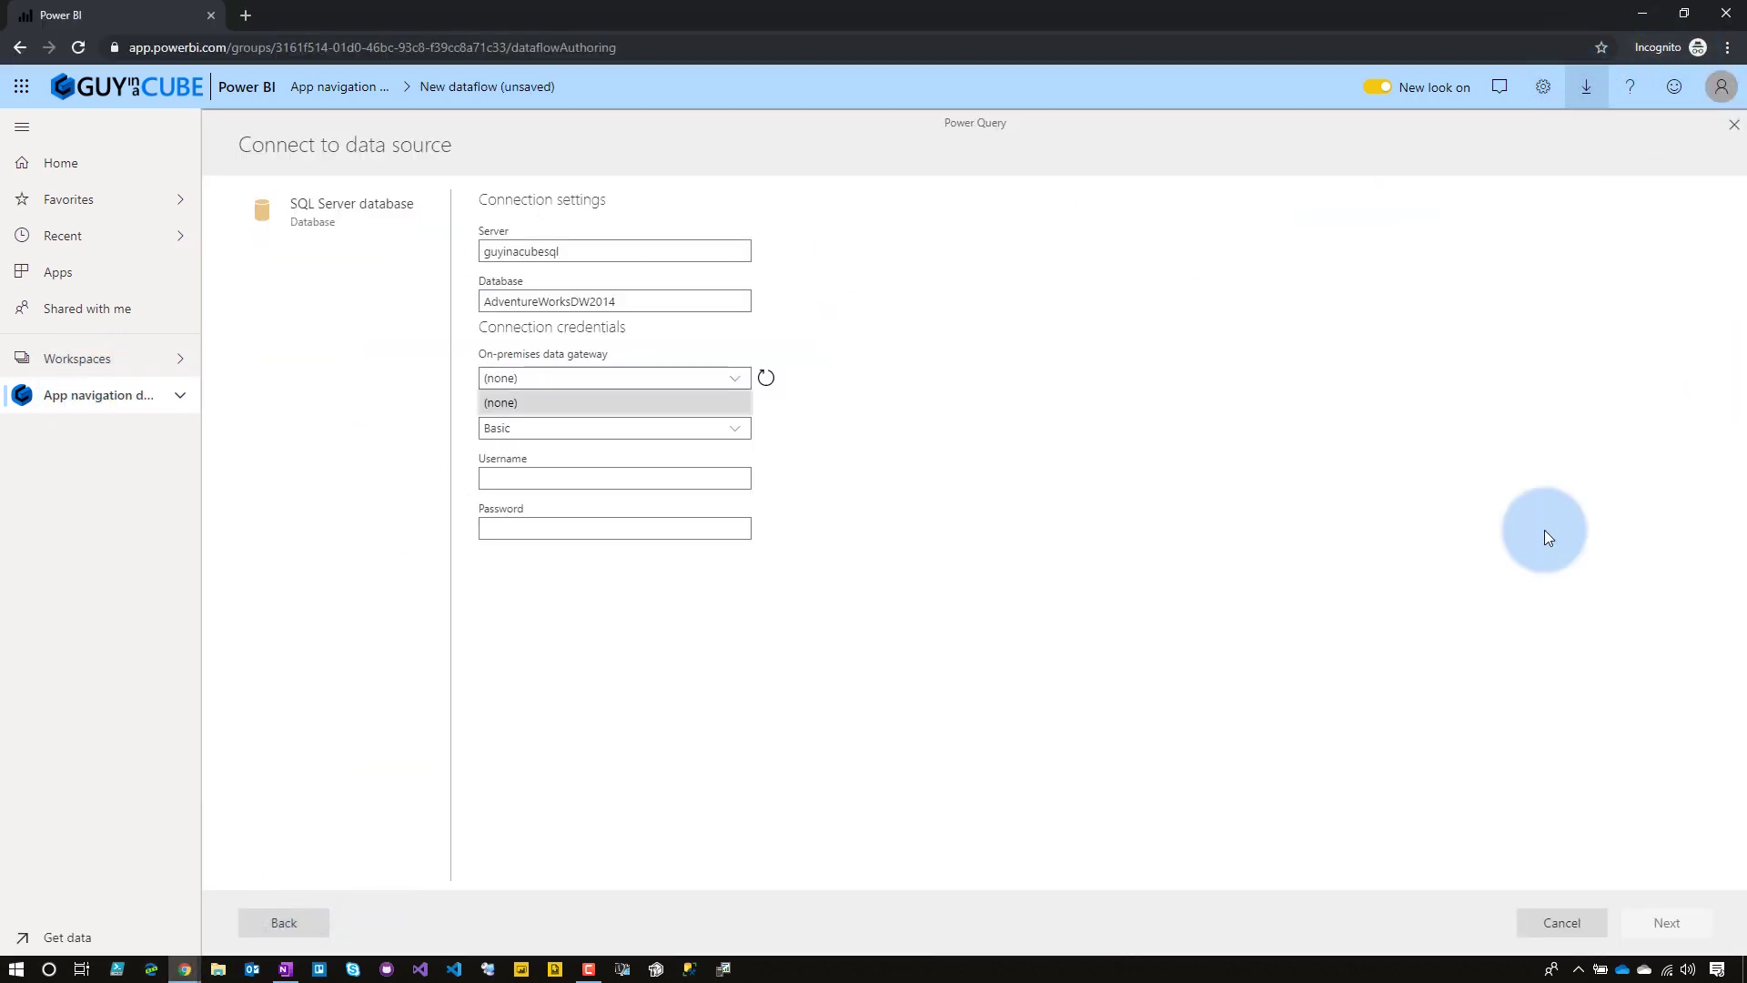
pyautogui.click(1560, 923)
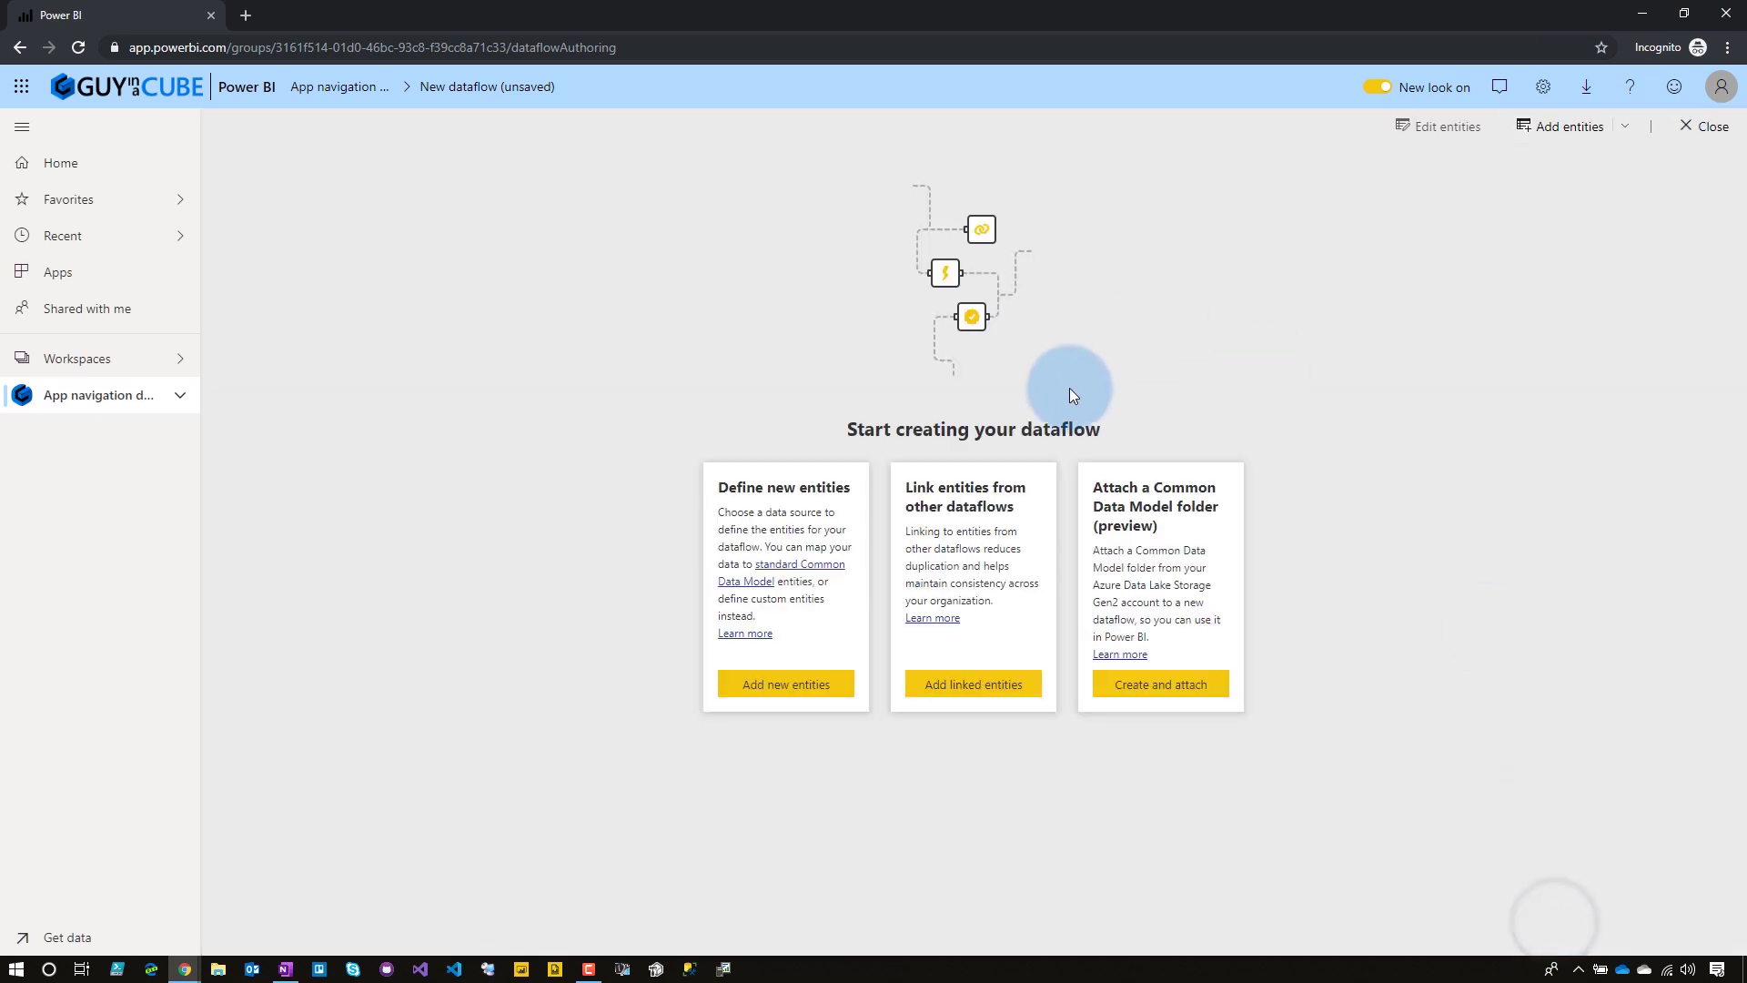
# - Add a SQL Server entity for server guyinacubesql, database AdventureWorksDW2014, via Contoso Gateway
pyautogui.click(743, 699)
pyautogui.click(679, 428)
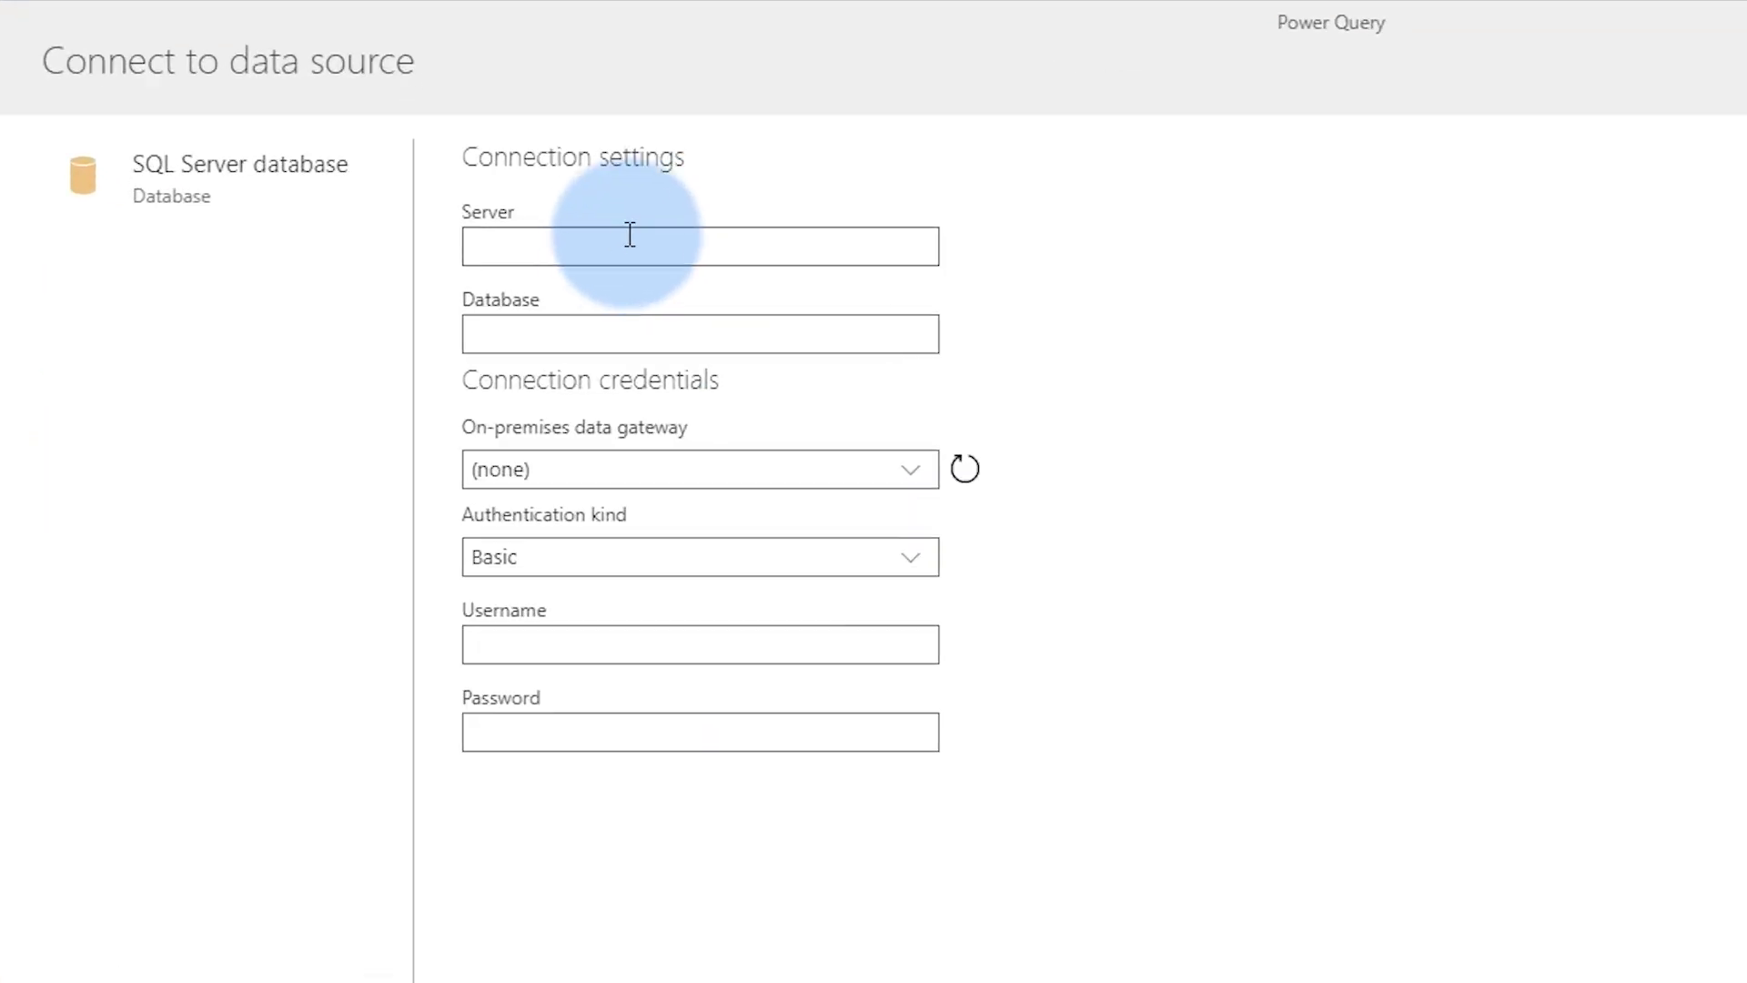
pyautogui.click(557, 246)
pyautogui.write('guyinacubesql')
pyautogui.press('Tab')
pyautogui.write('AdventureWorksDW')
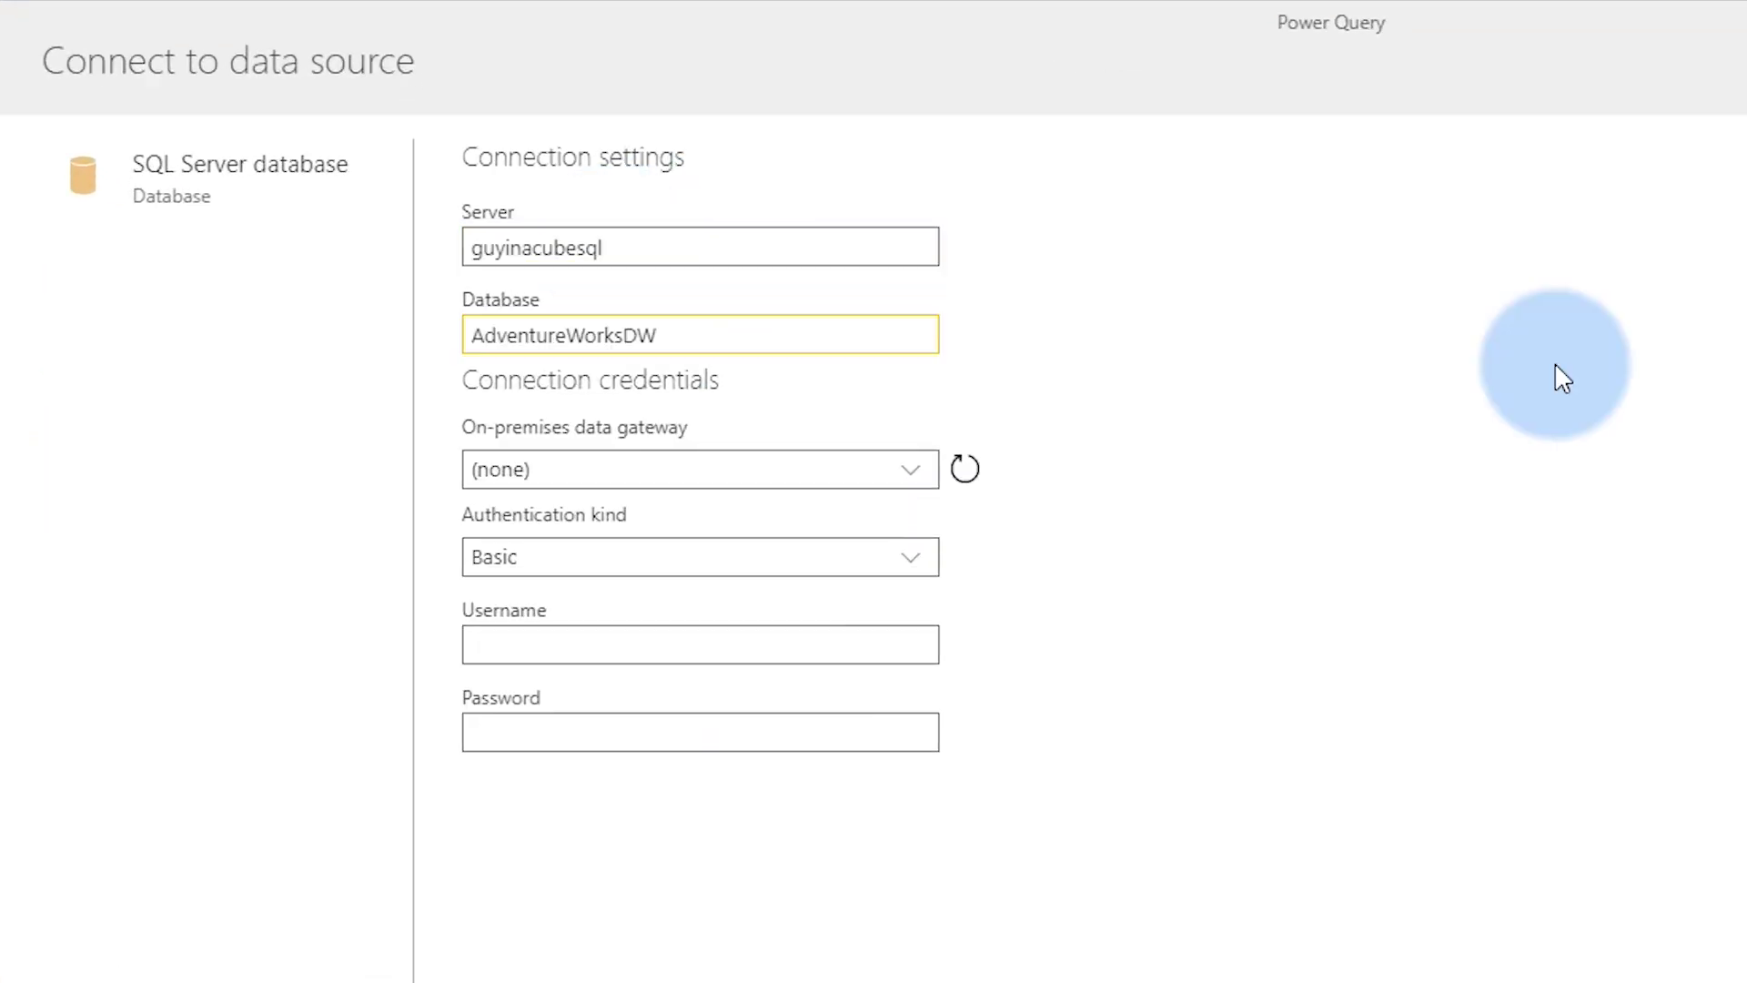
pyautogui.write('2014')
pyautogui.press('Tab')
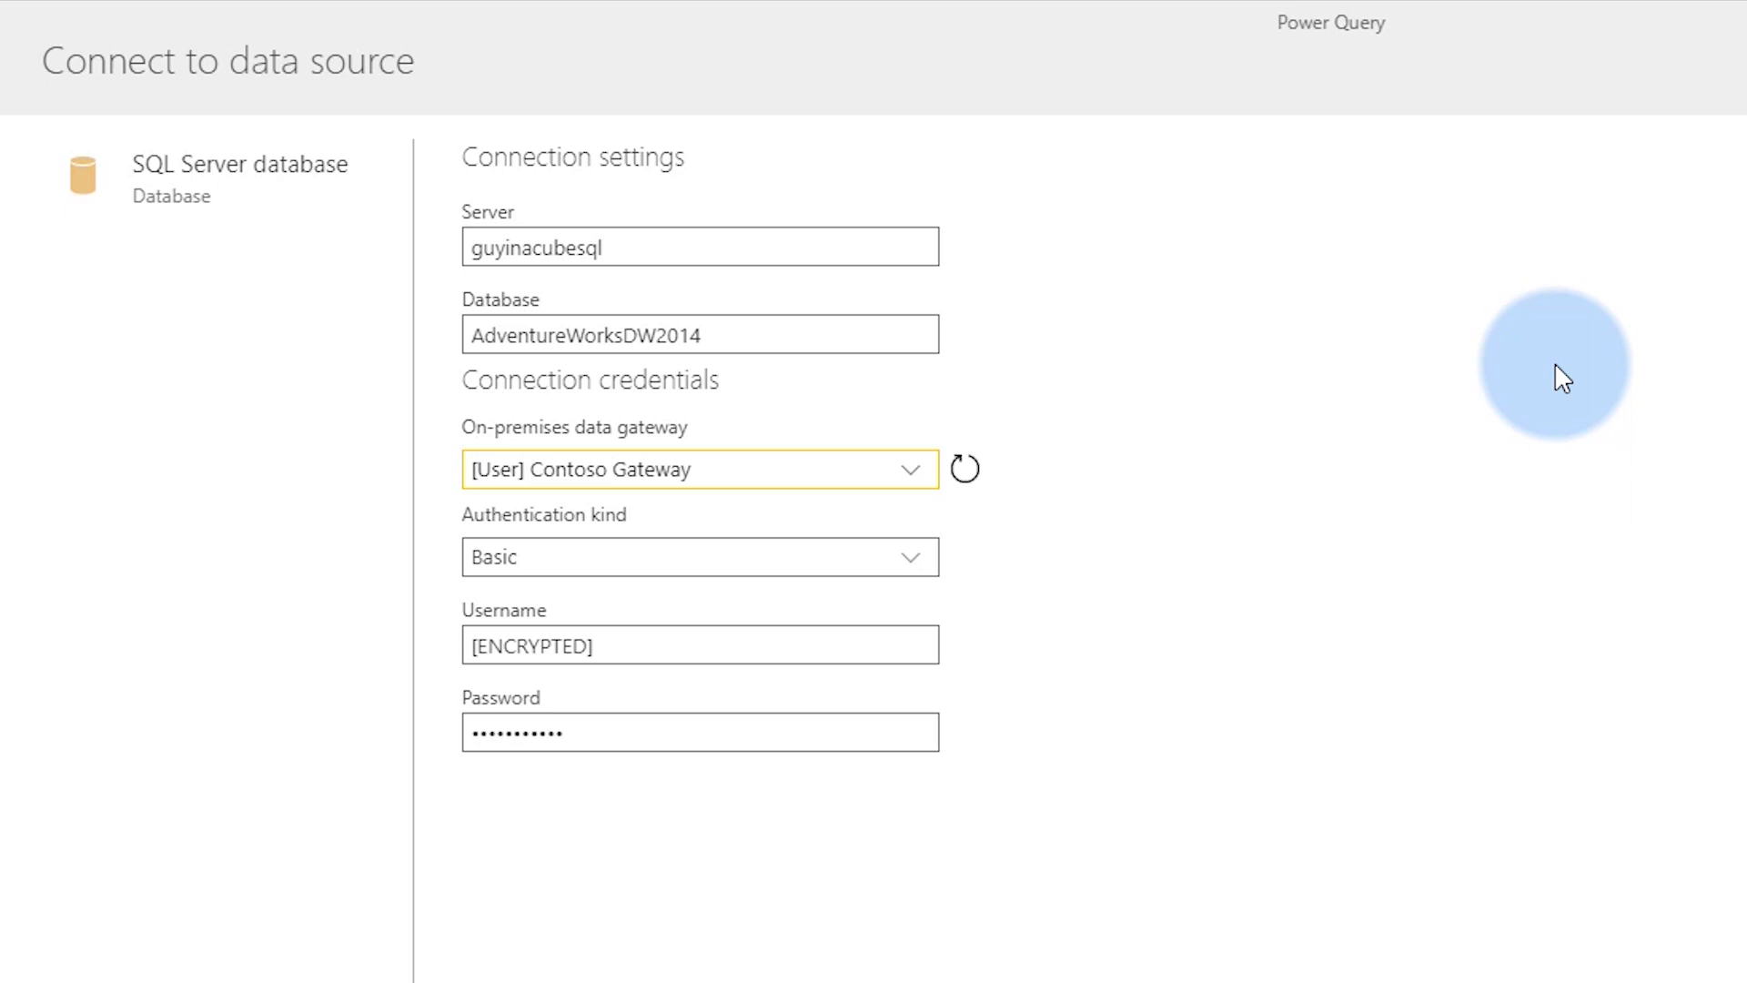
pyautogui.click(1666, 923)
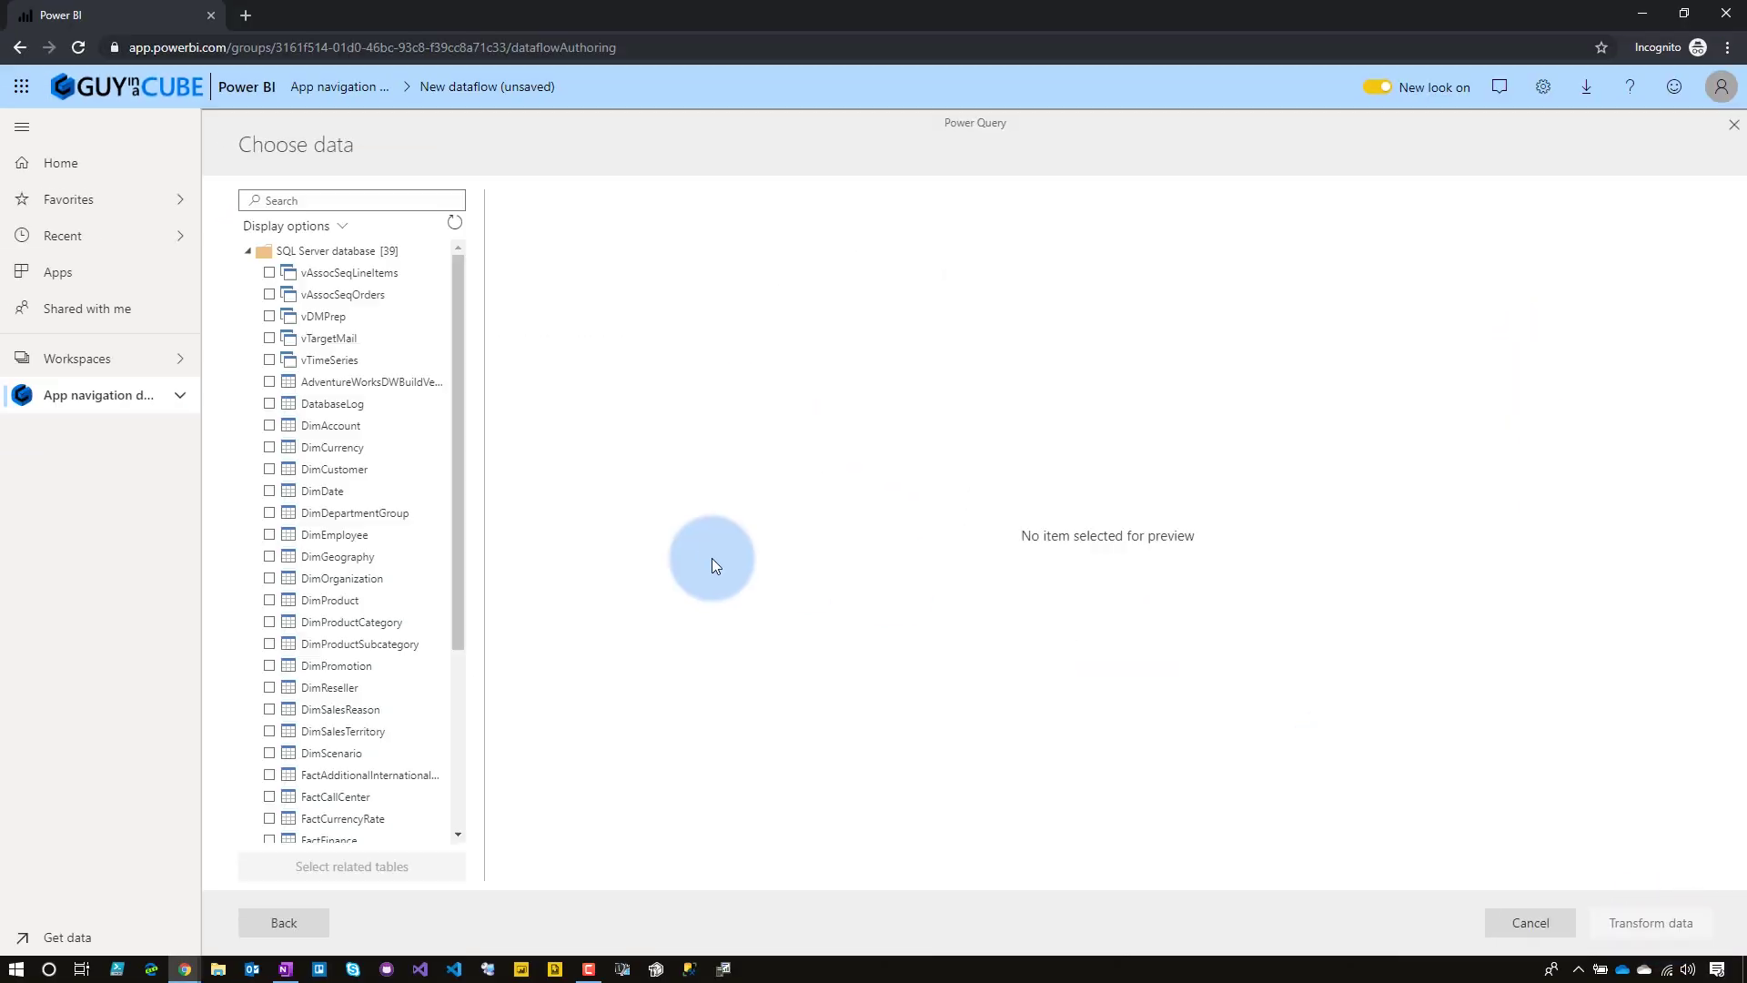
# - Select the DimCustomer table and load it into the Power Query editor
pyautogui.click(409, 484)
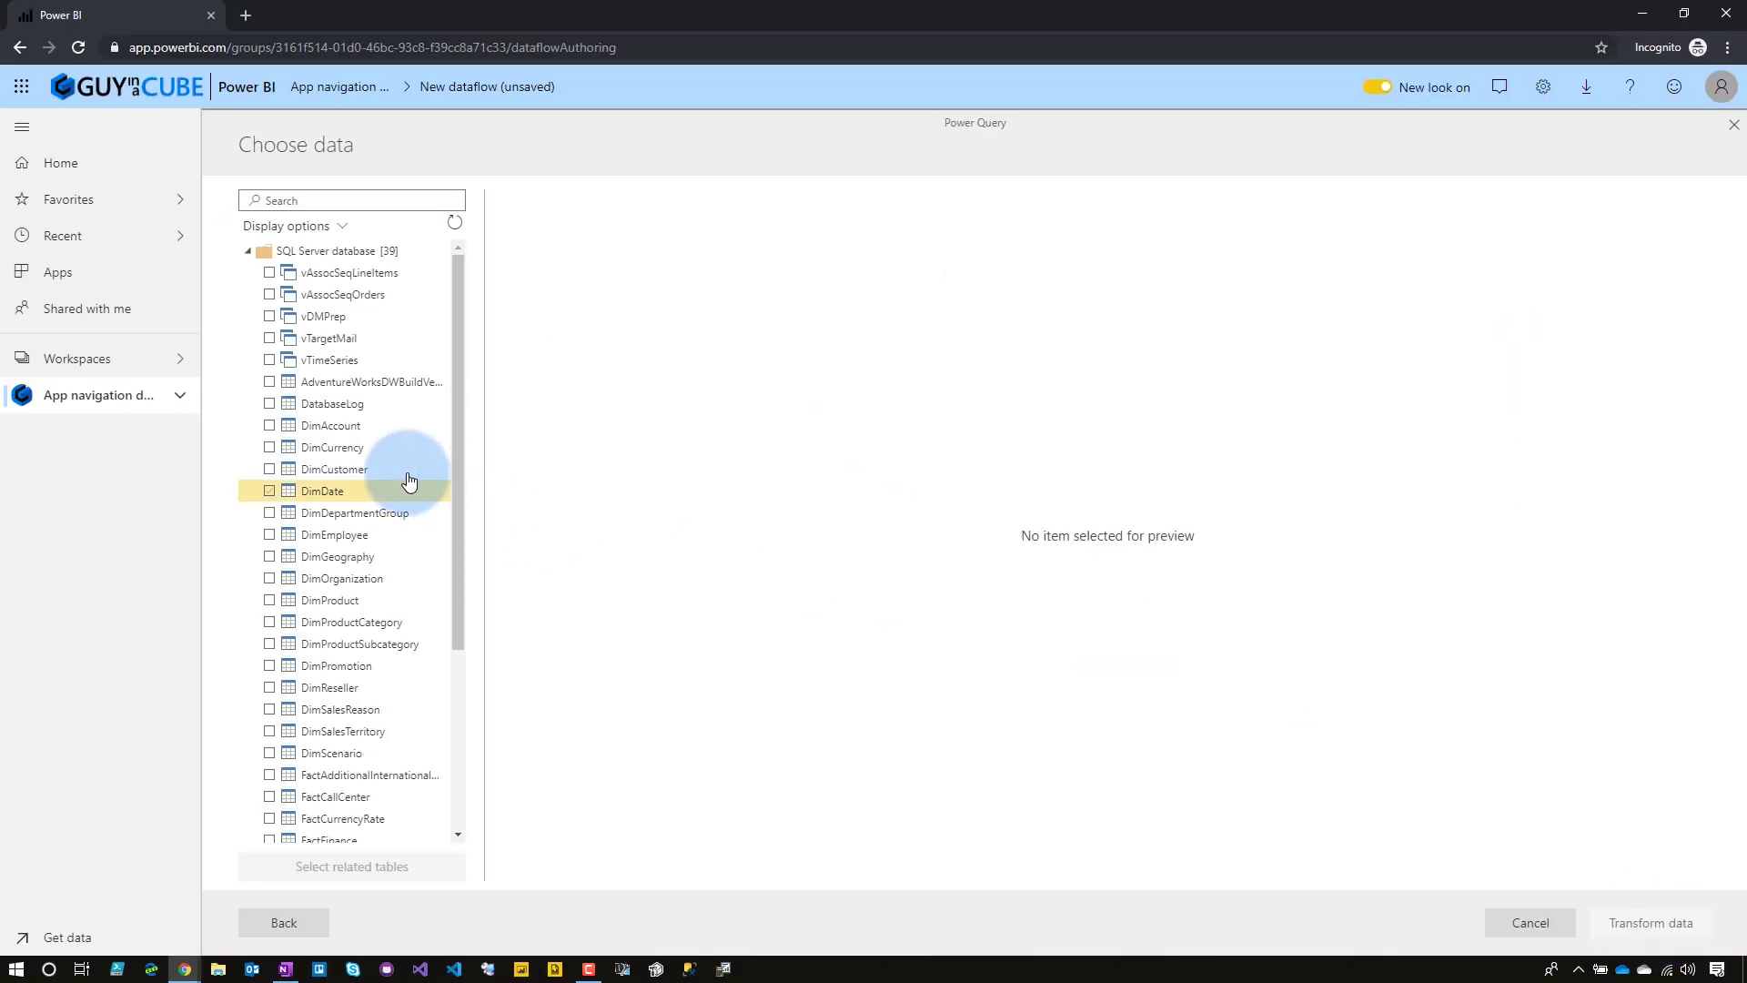
pyautogui.click(269, 472)
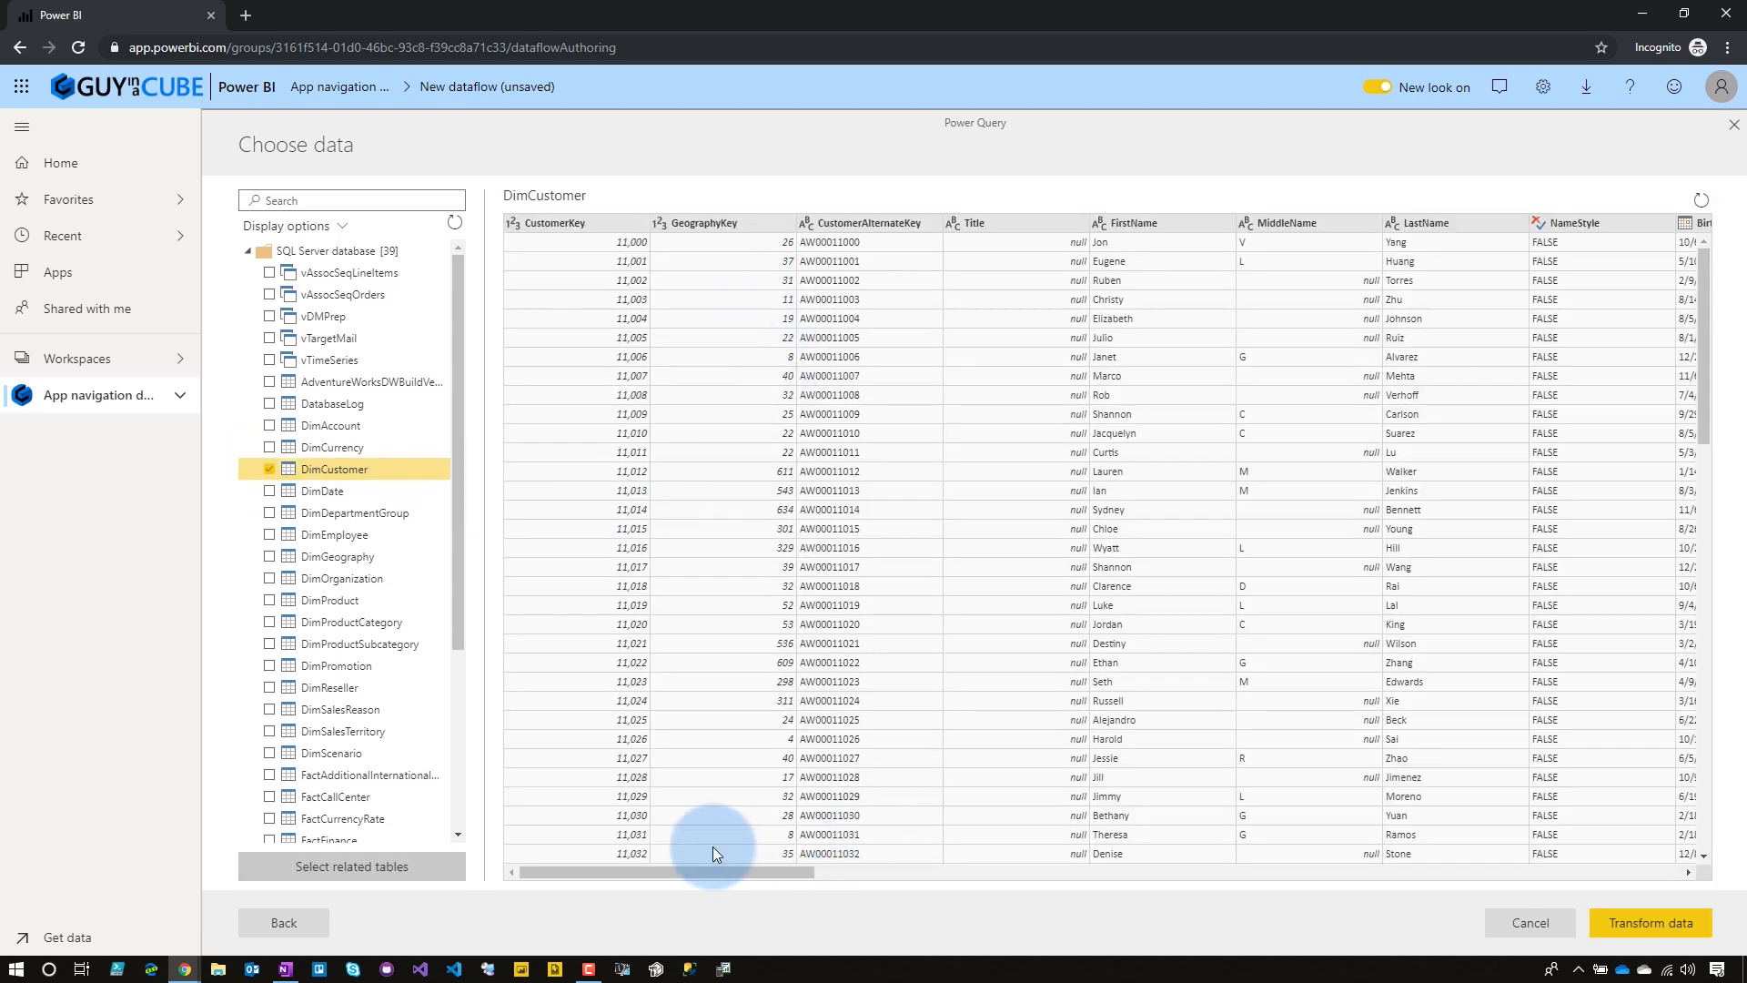
pyautogui.moveTo(673, 872); pyautogui.dragTo(1645, 836)
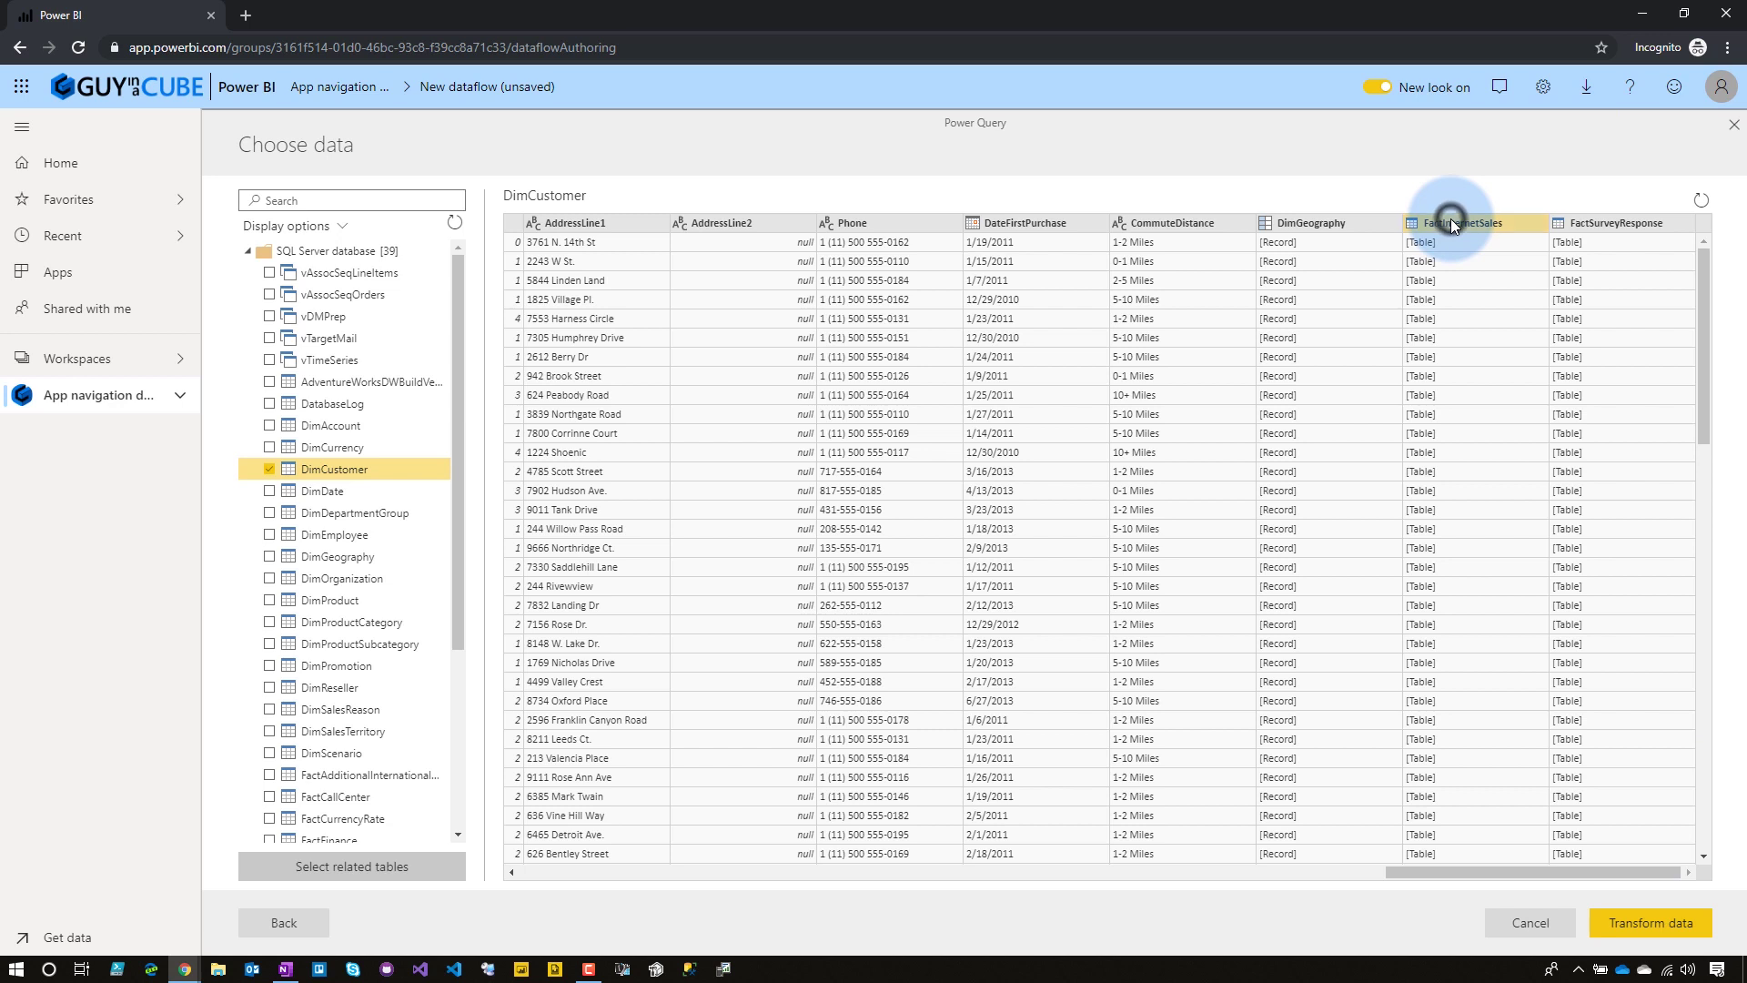
pyautogui.click(1628, 775)
pyautogui.click(1640, 923)
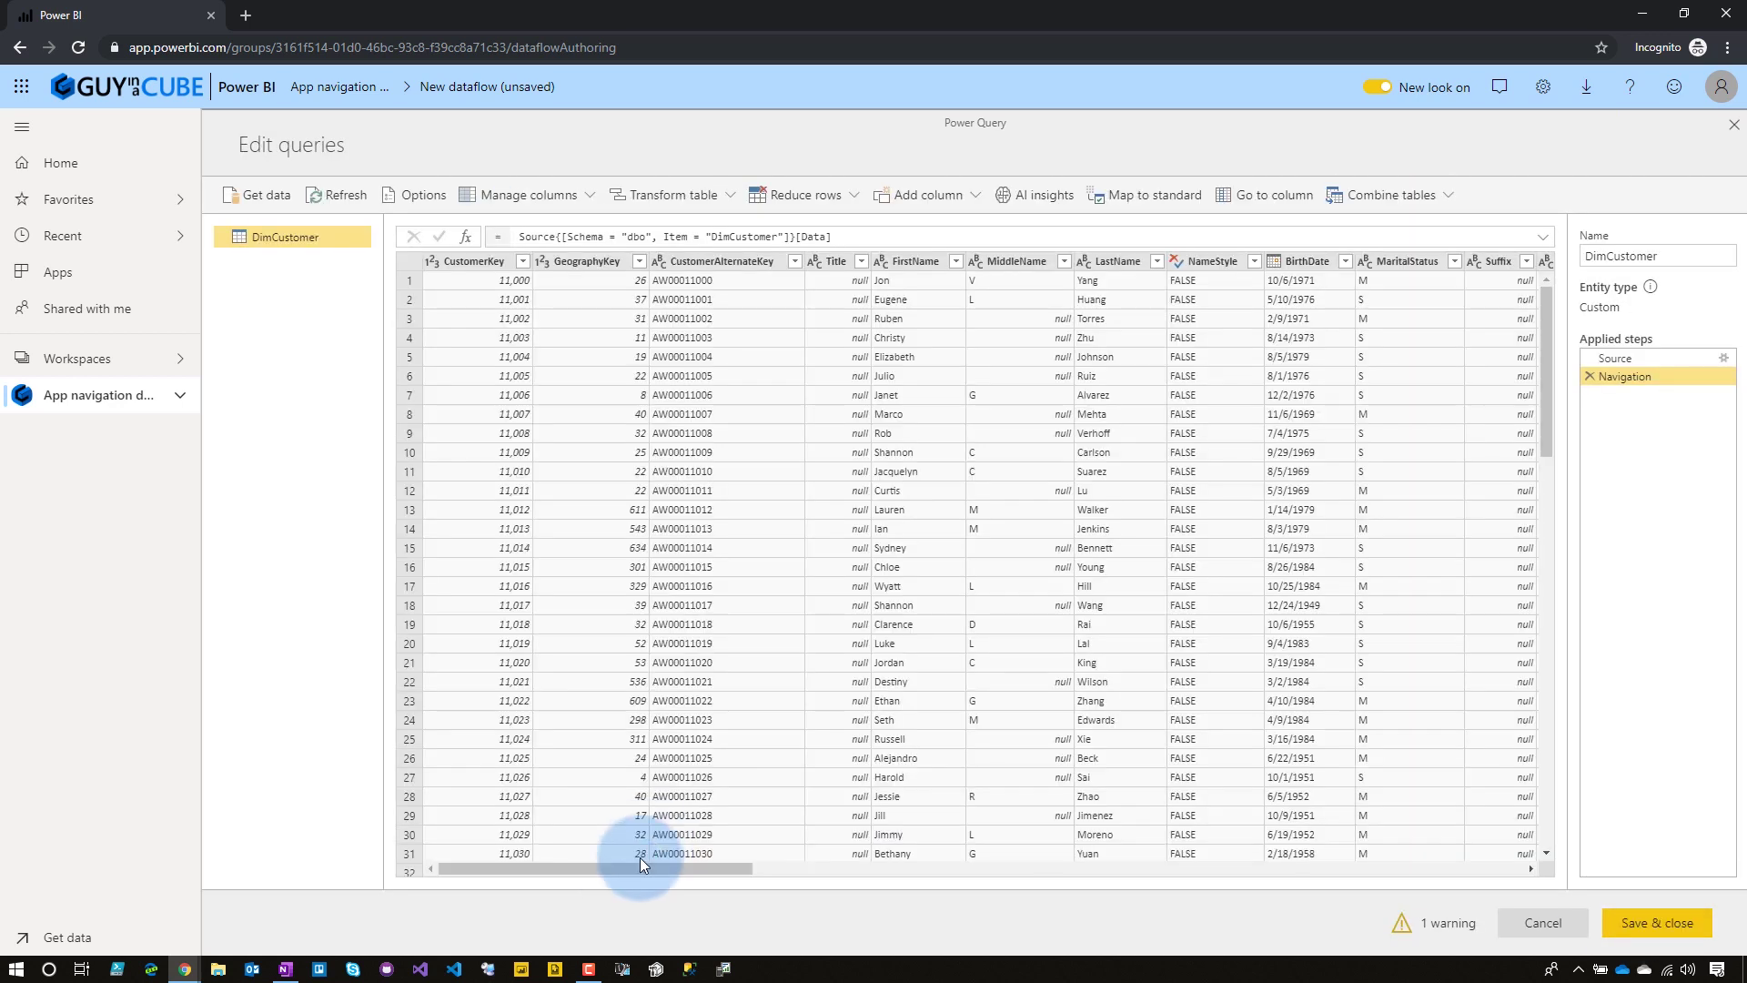
# - Remove the FactSurveyResponse, DimGeography and FactInternetSales columns, rename the query Customer, and save
pyautogui.moveTo(611, 870); pyautogui.dragTo(1549, 908)
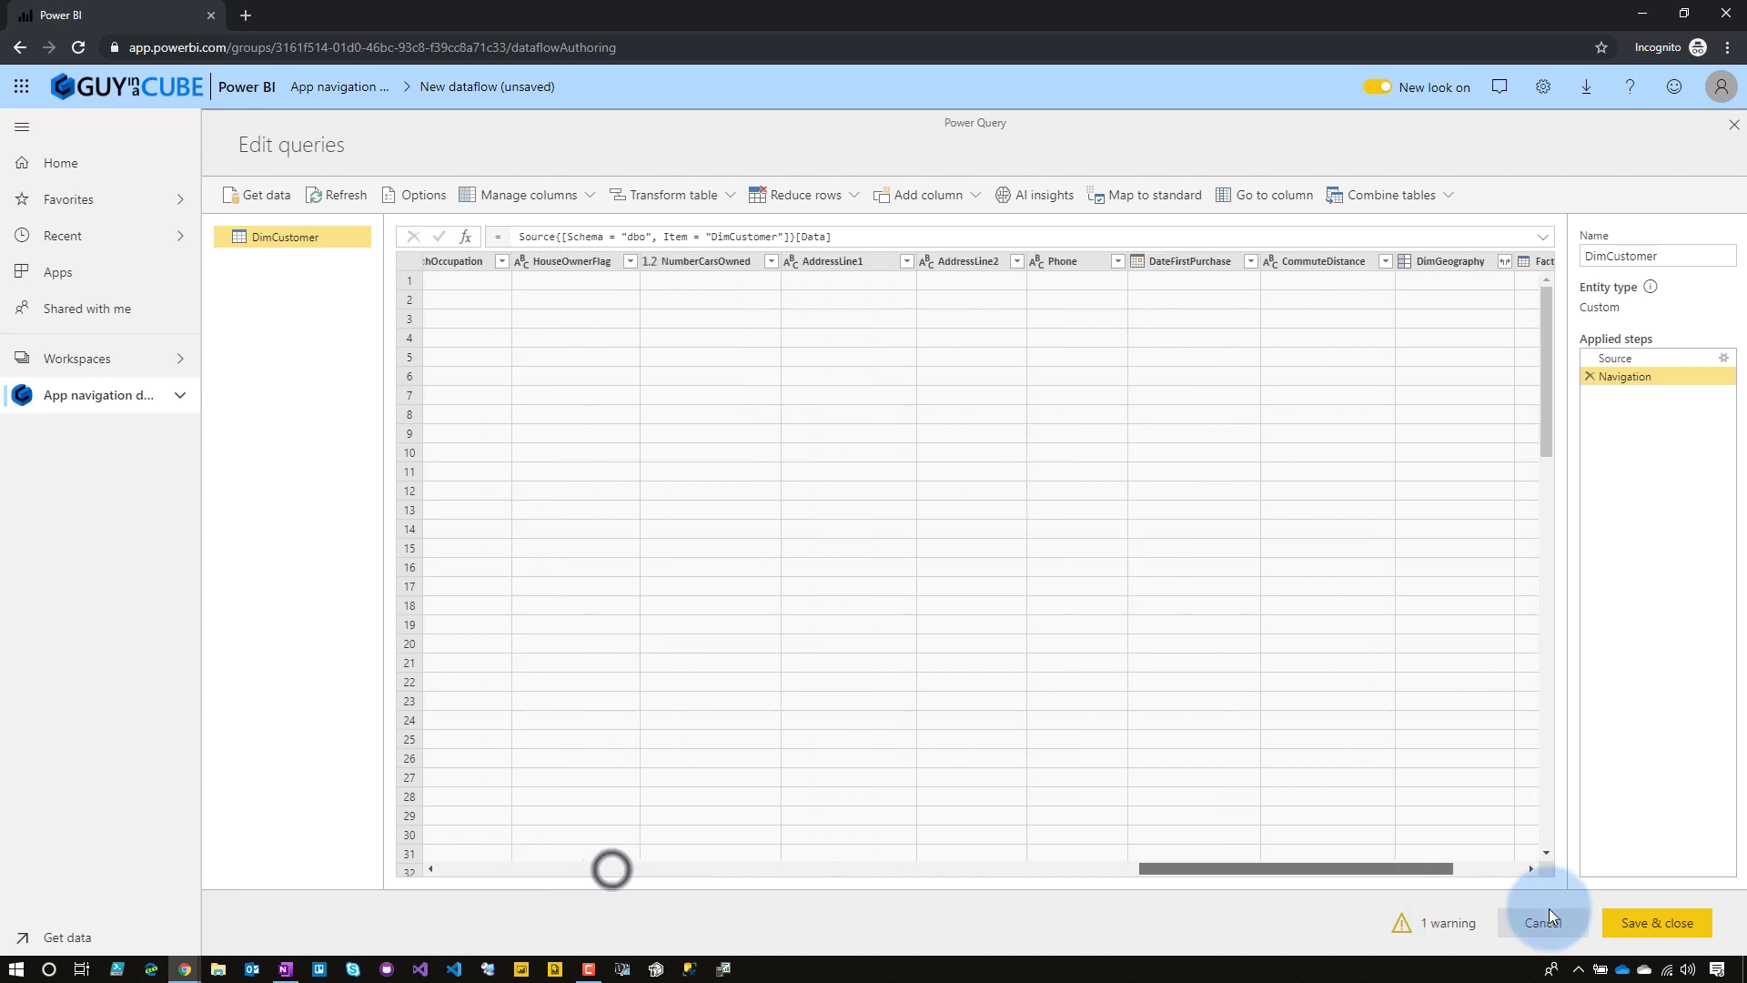
pyautogui.click(1634, 910)
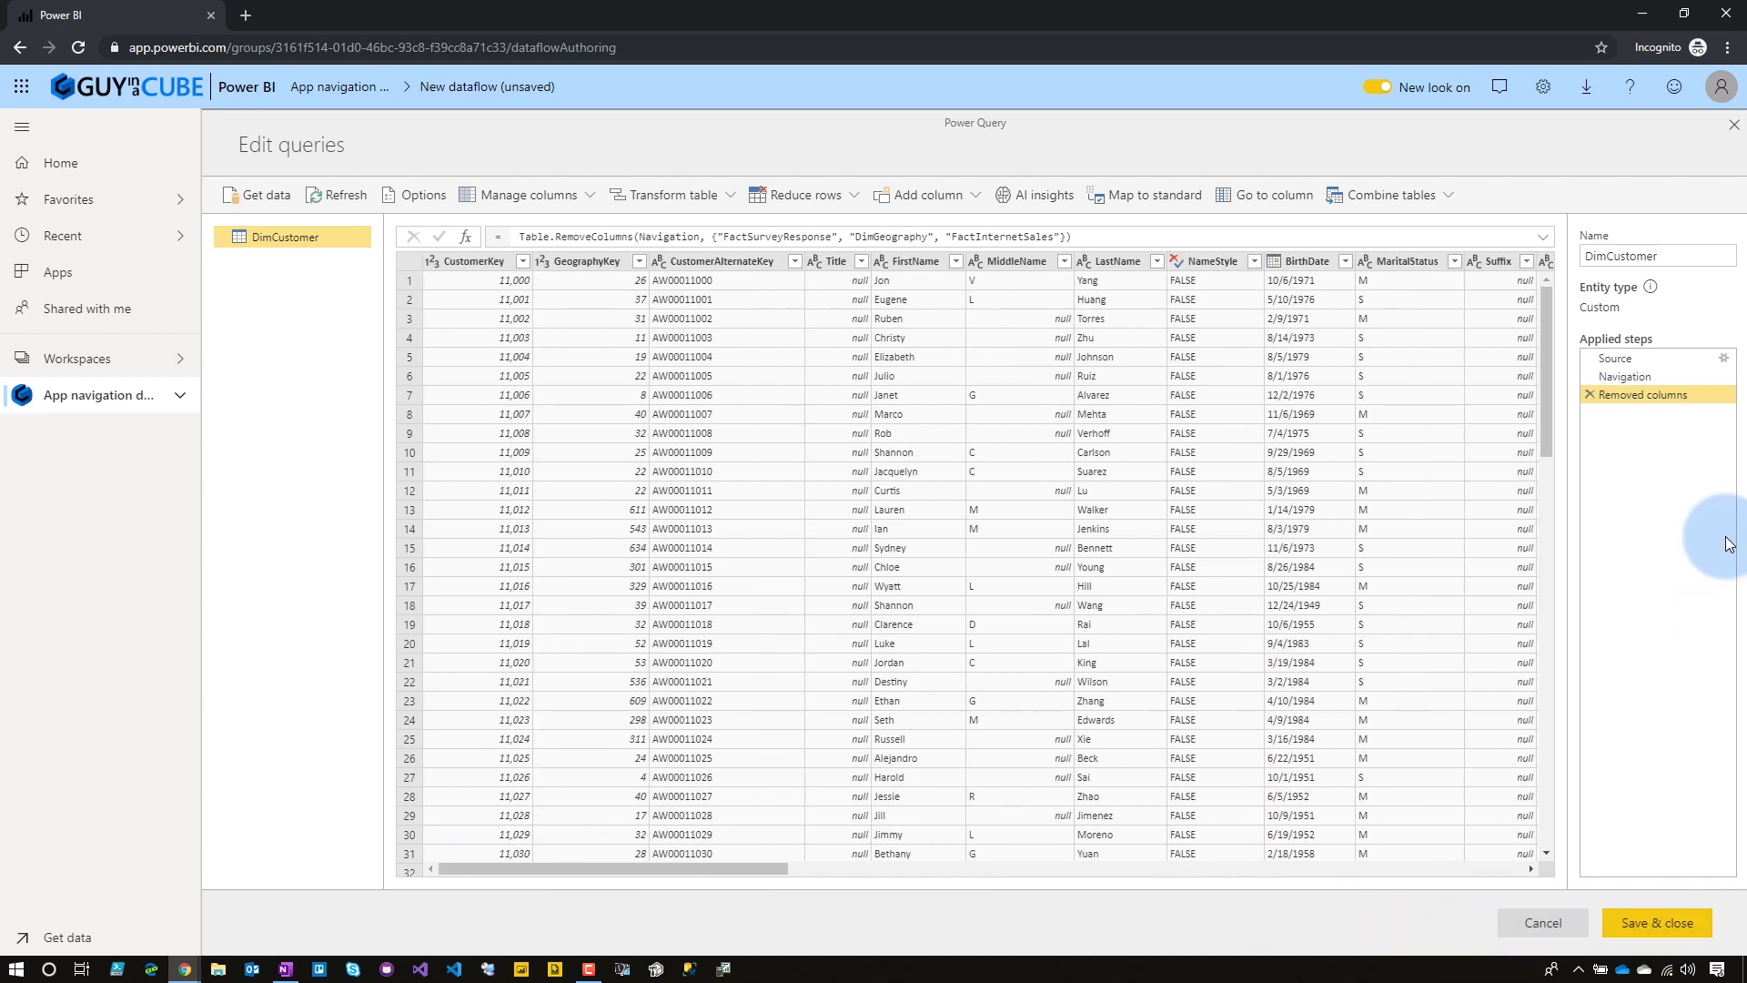
pyautogui.click(1607, 256)
pyautogui.press('BackSpace')
pyautogui.press('BackSpace')
pyautogui.press('BackSpace')
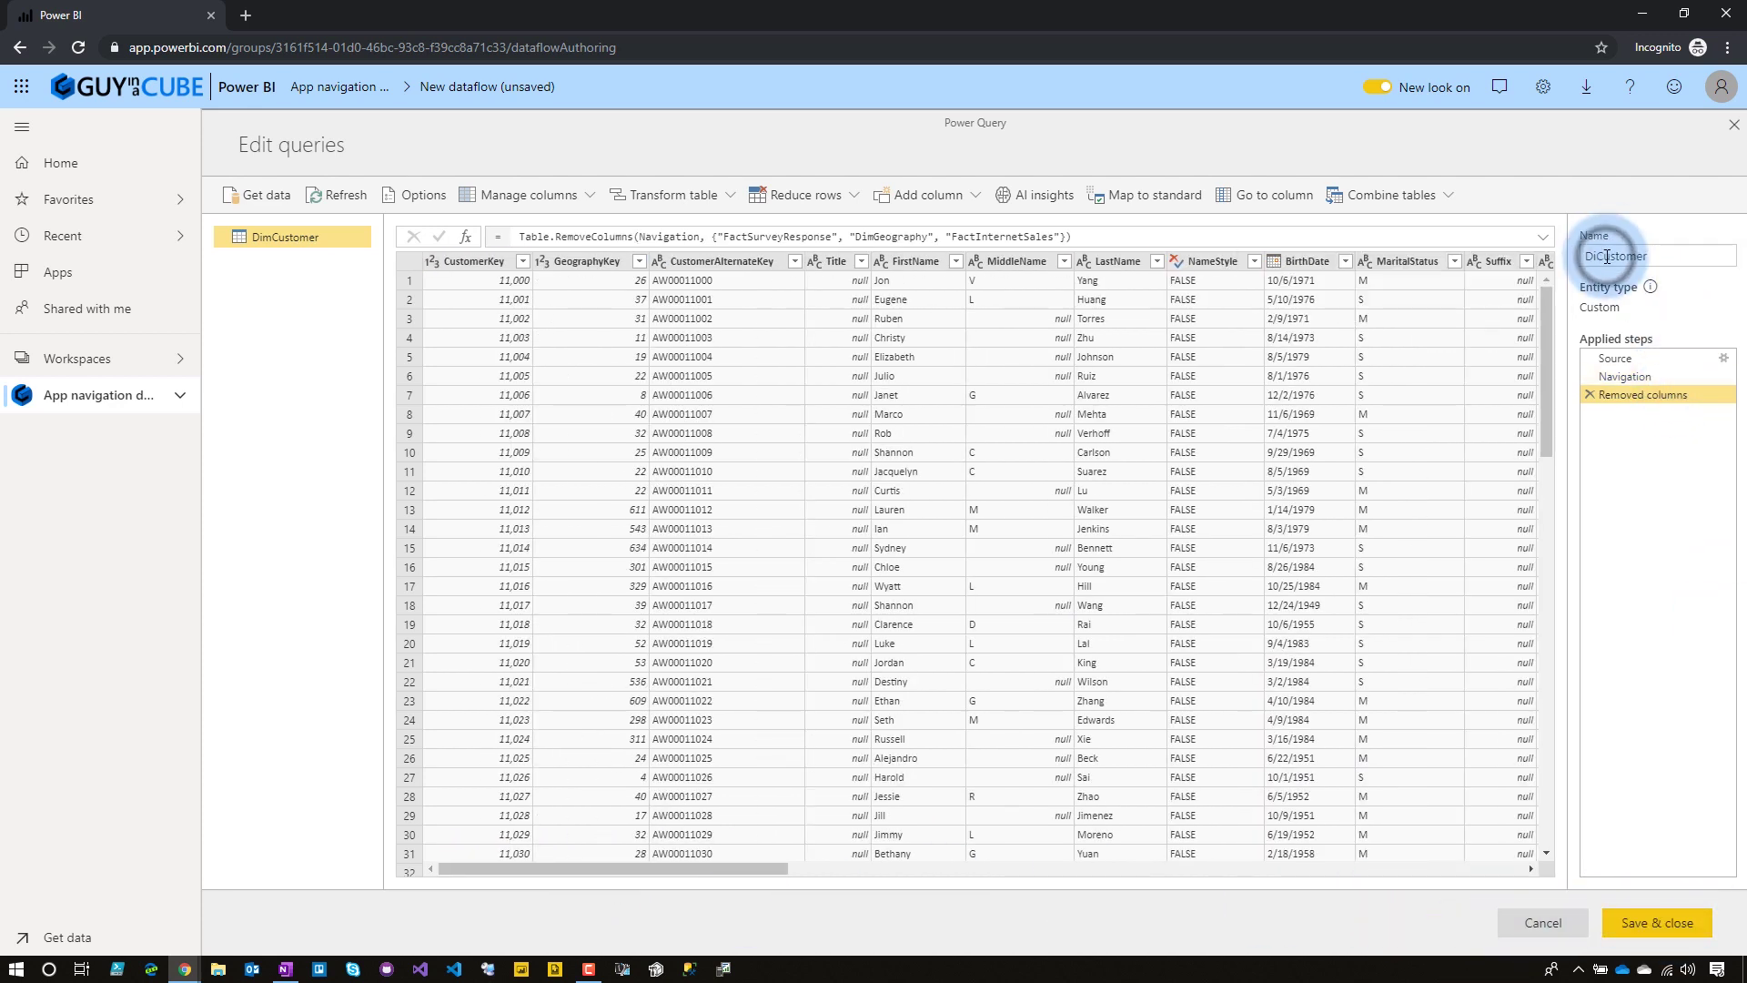
pyautogui.click(1686, 924)
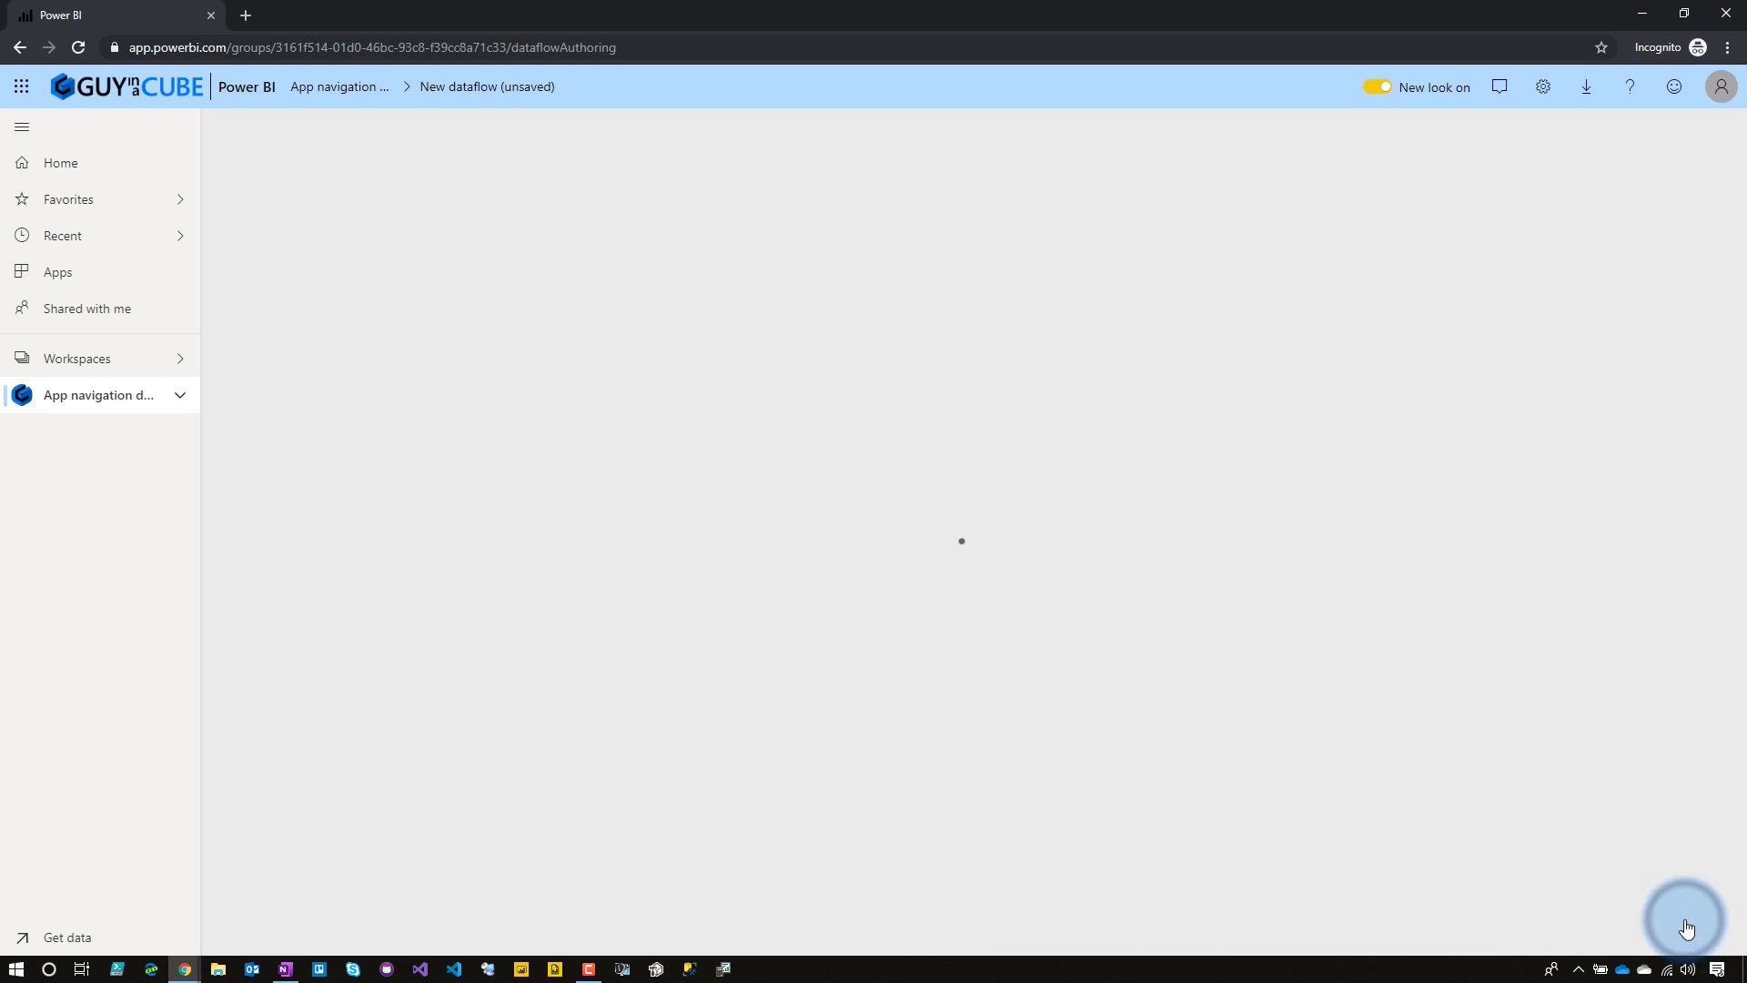
# - Save the dataflow as Customer, refresh it now, and go to the App navigation demo workspace
pyautogui.write('Customer')
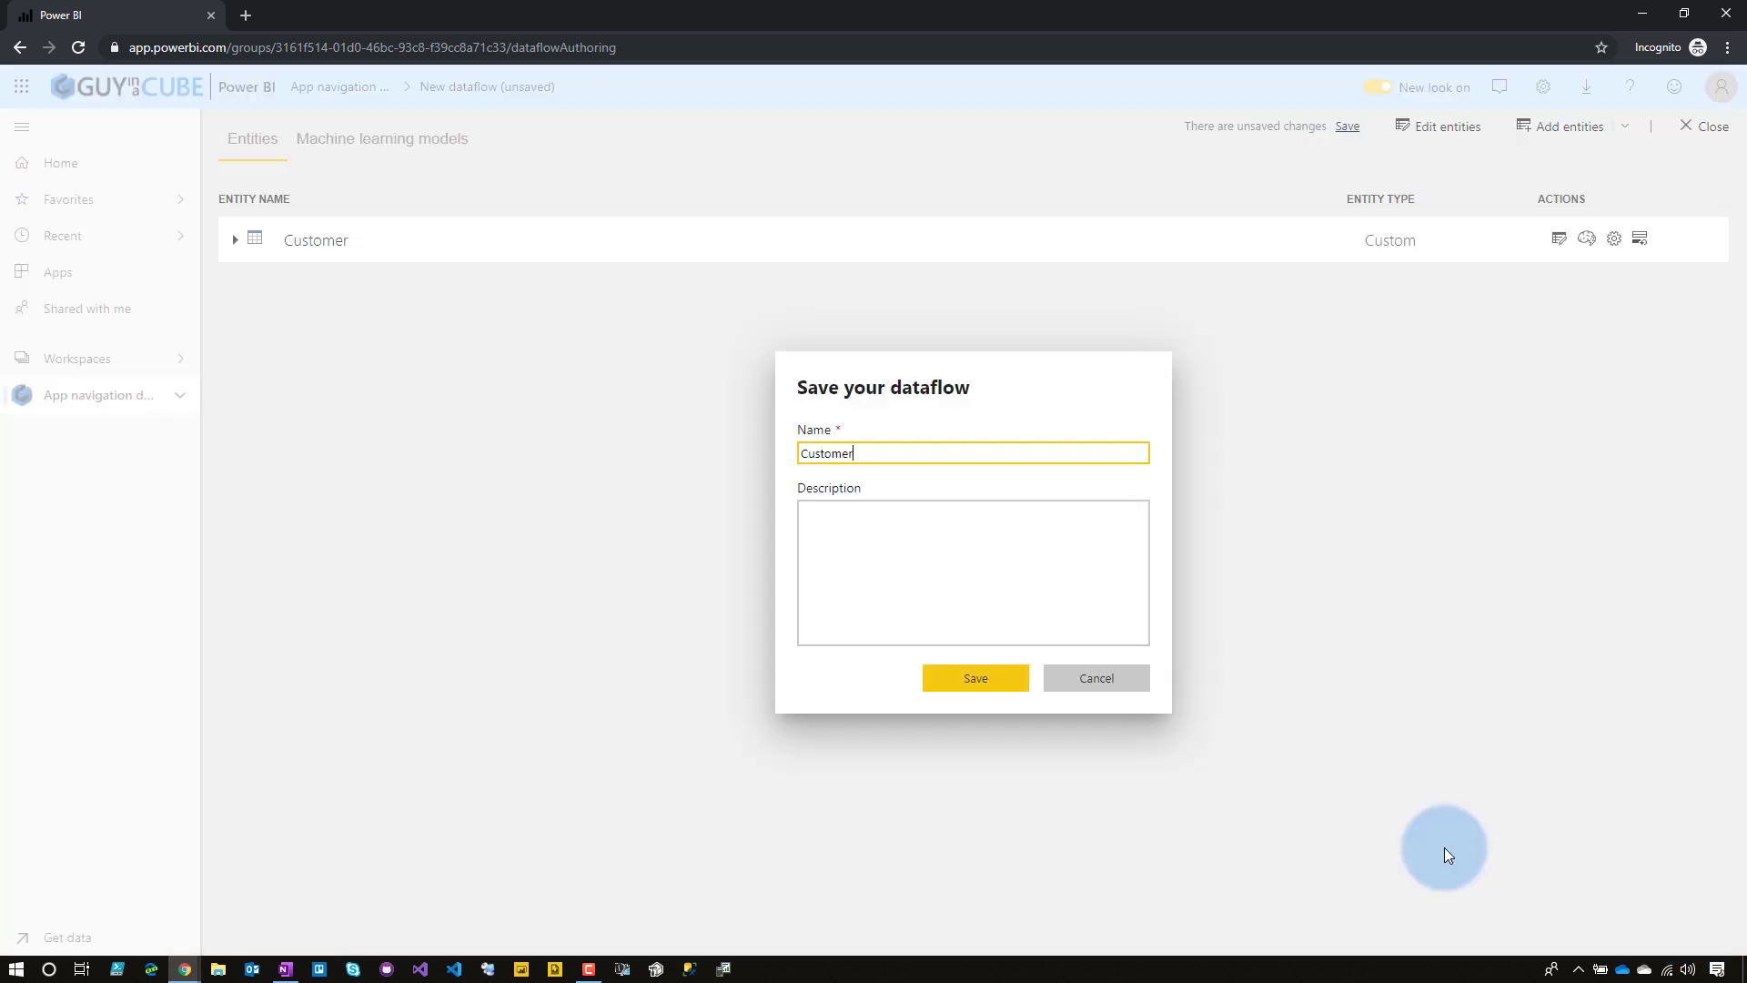
pyautogui.click(956, 683)
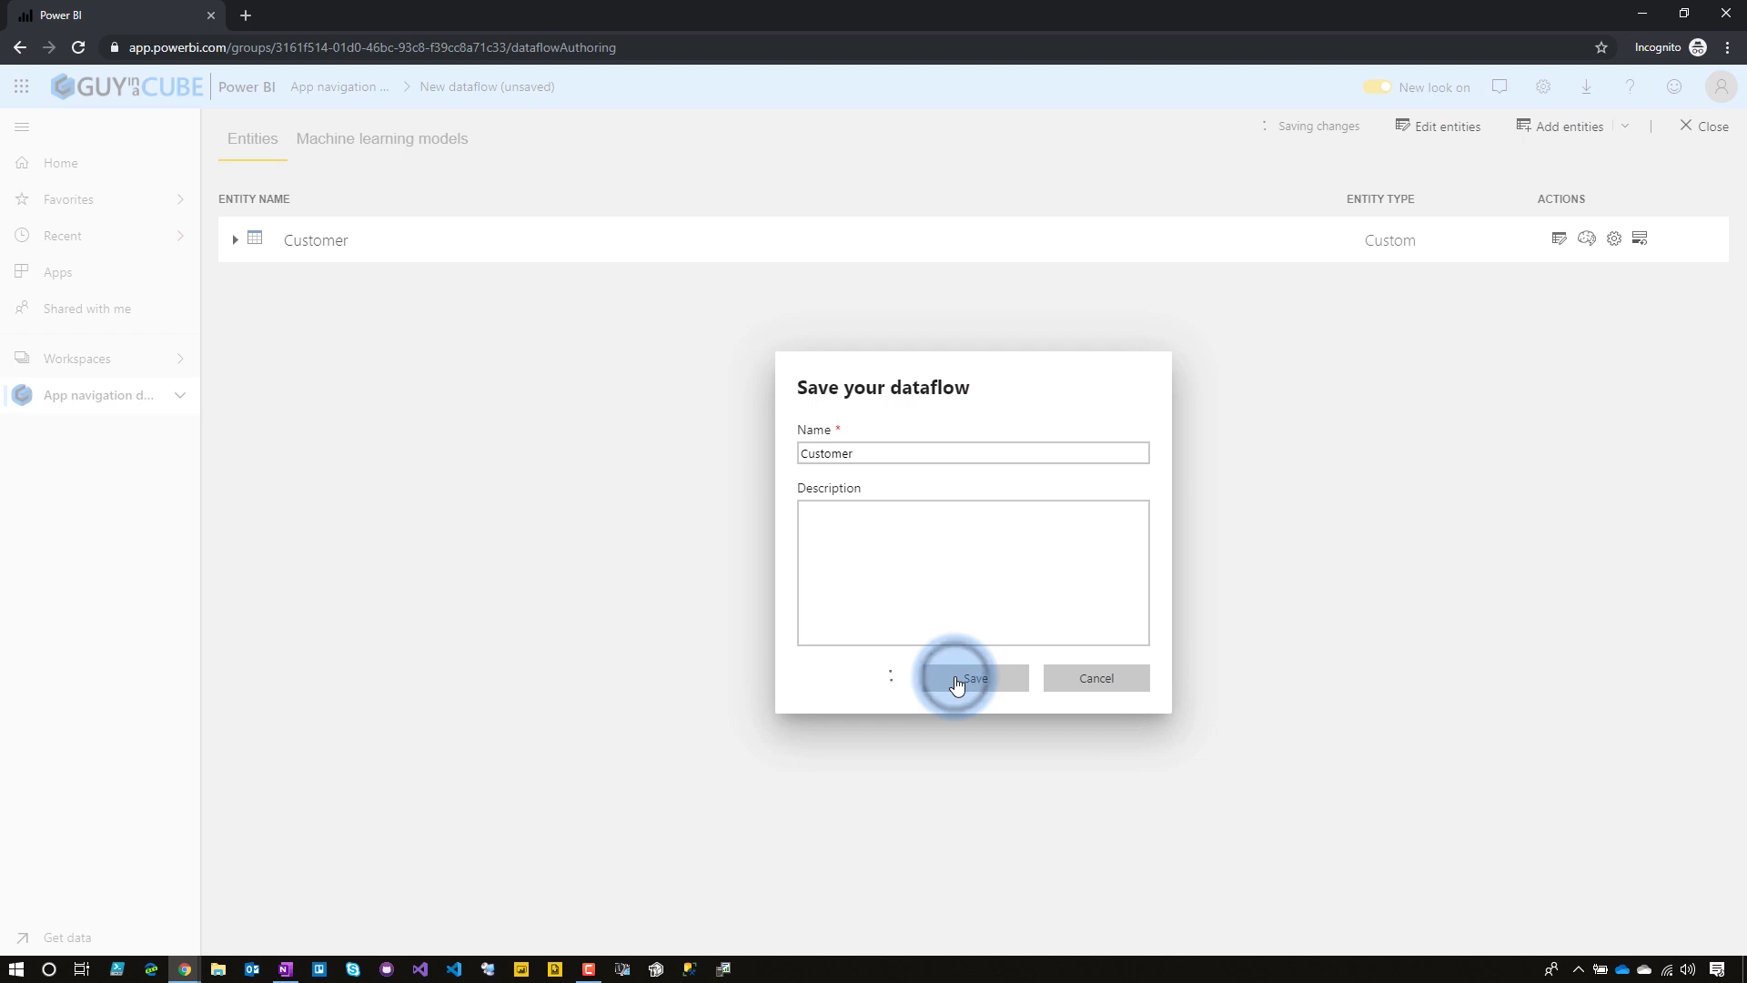
pyautogui.click(1493, 225)
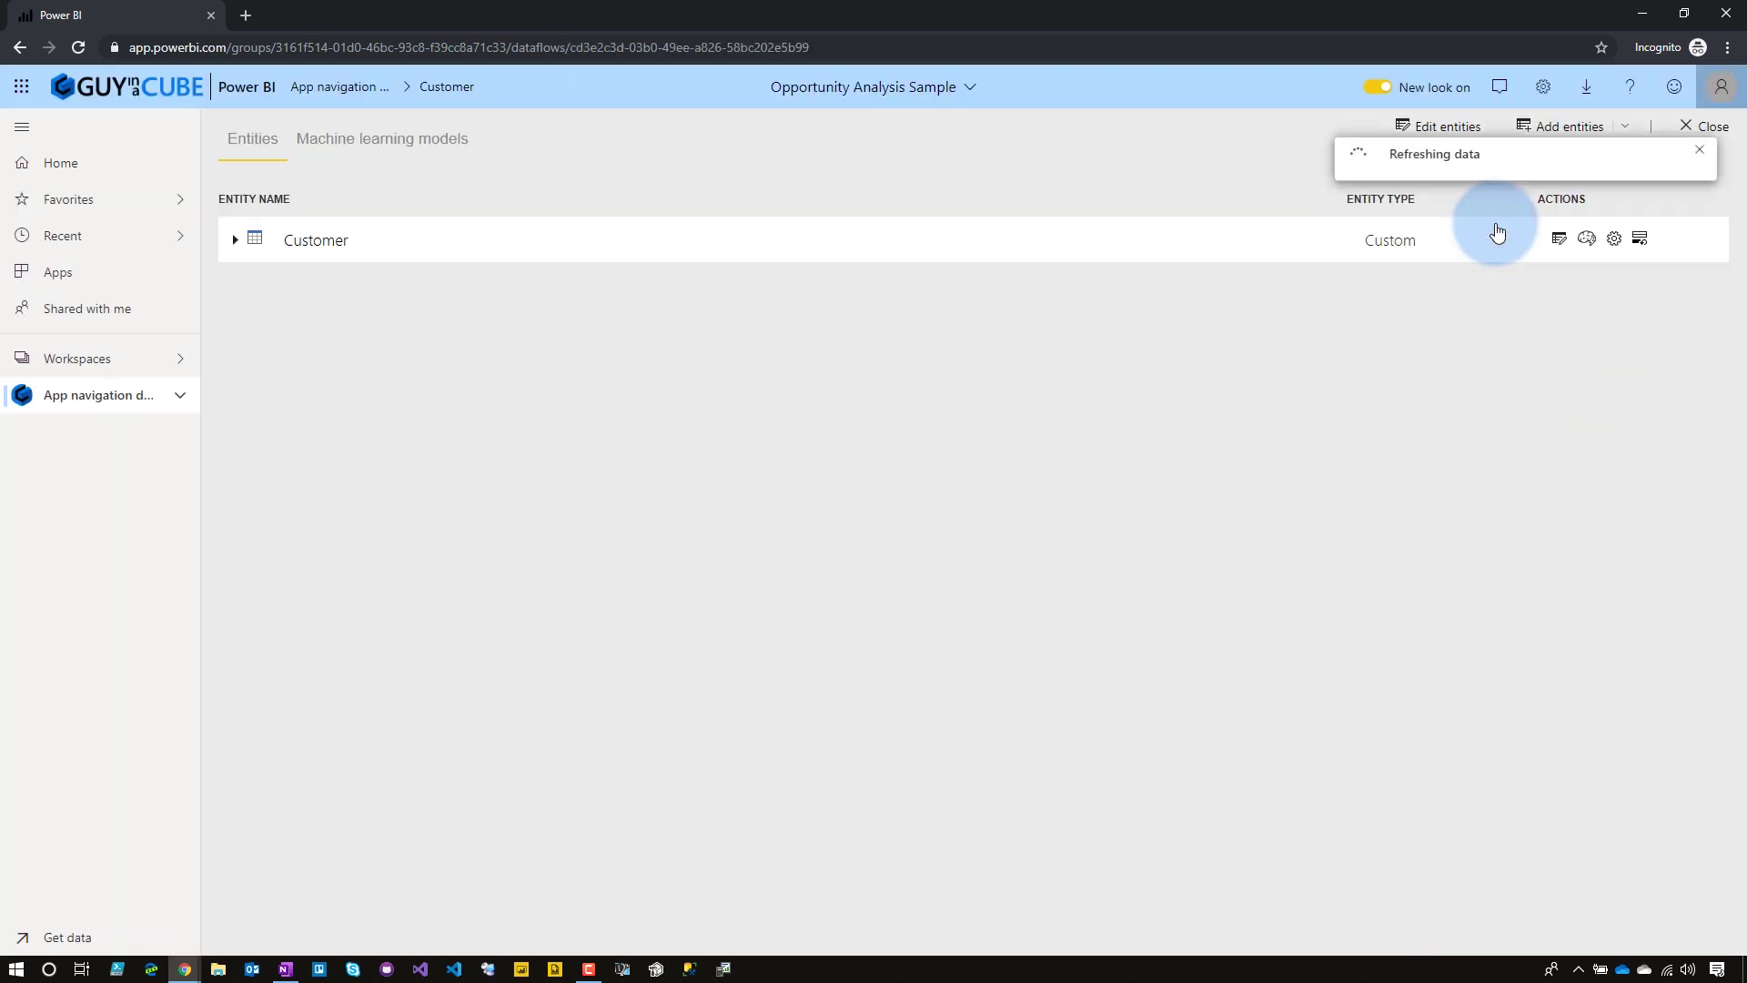
pyautogui.click(84, 398)
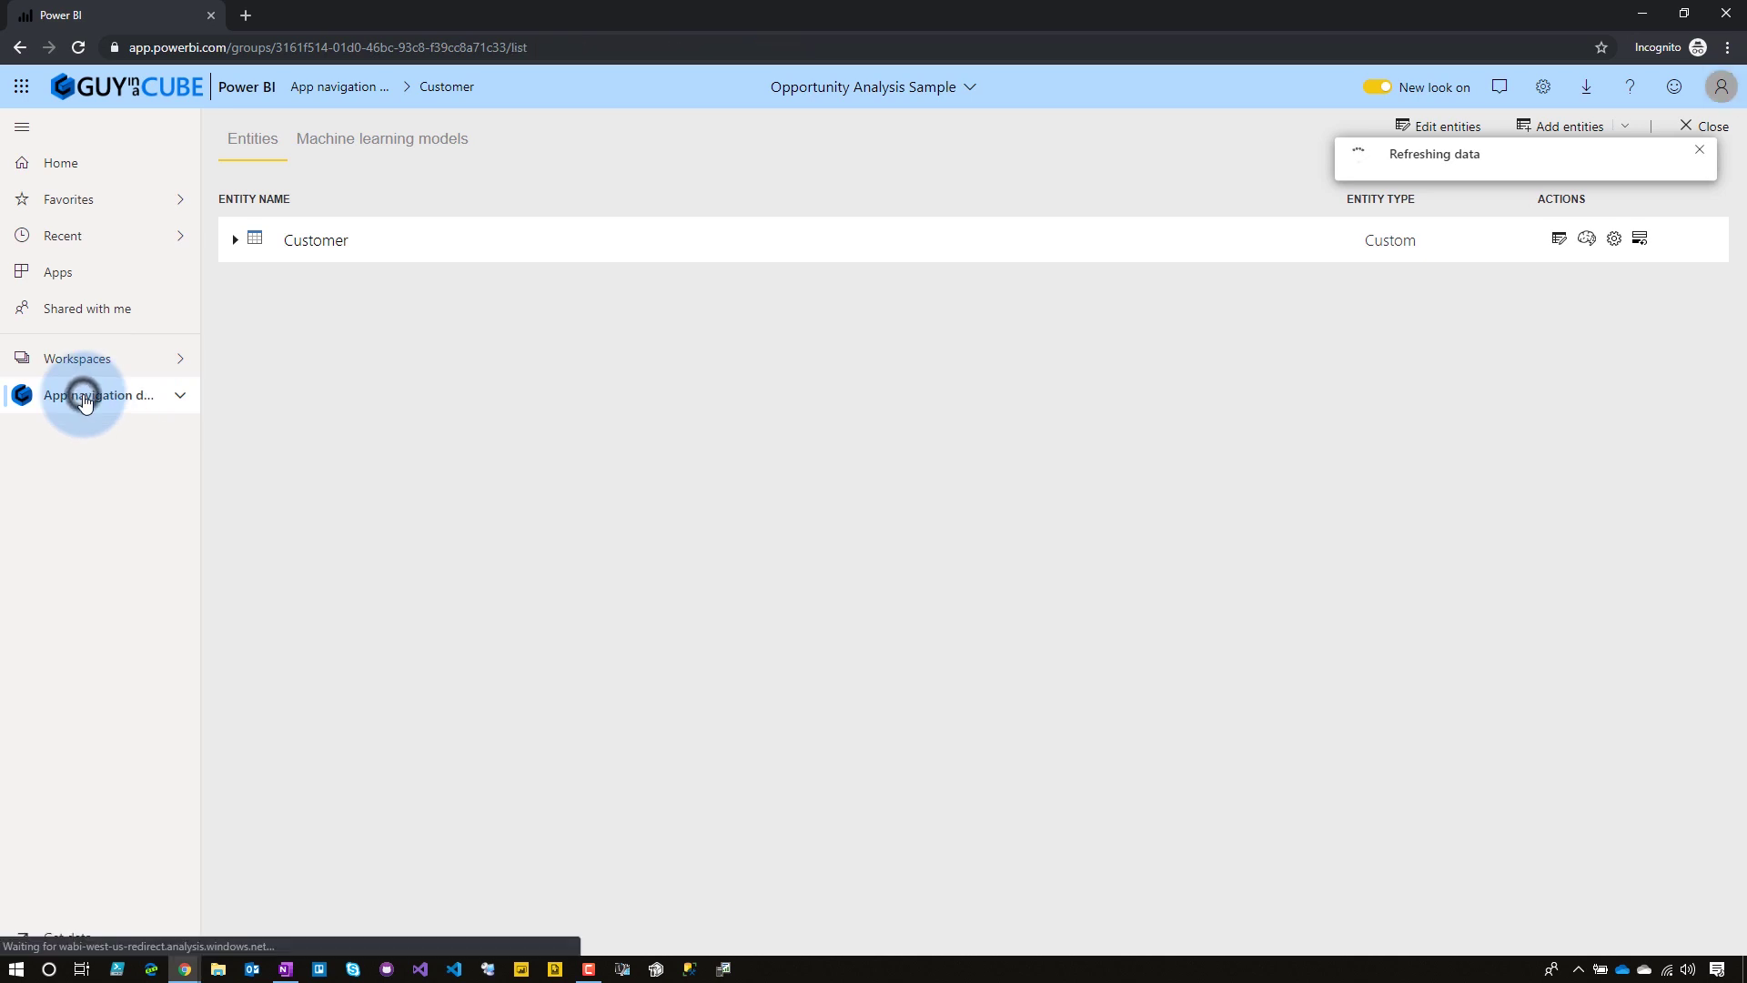
# - Show the workspace's Dataflows list with Customer refreshing beside Date
pyautogui.click(607, 227)
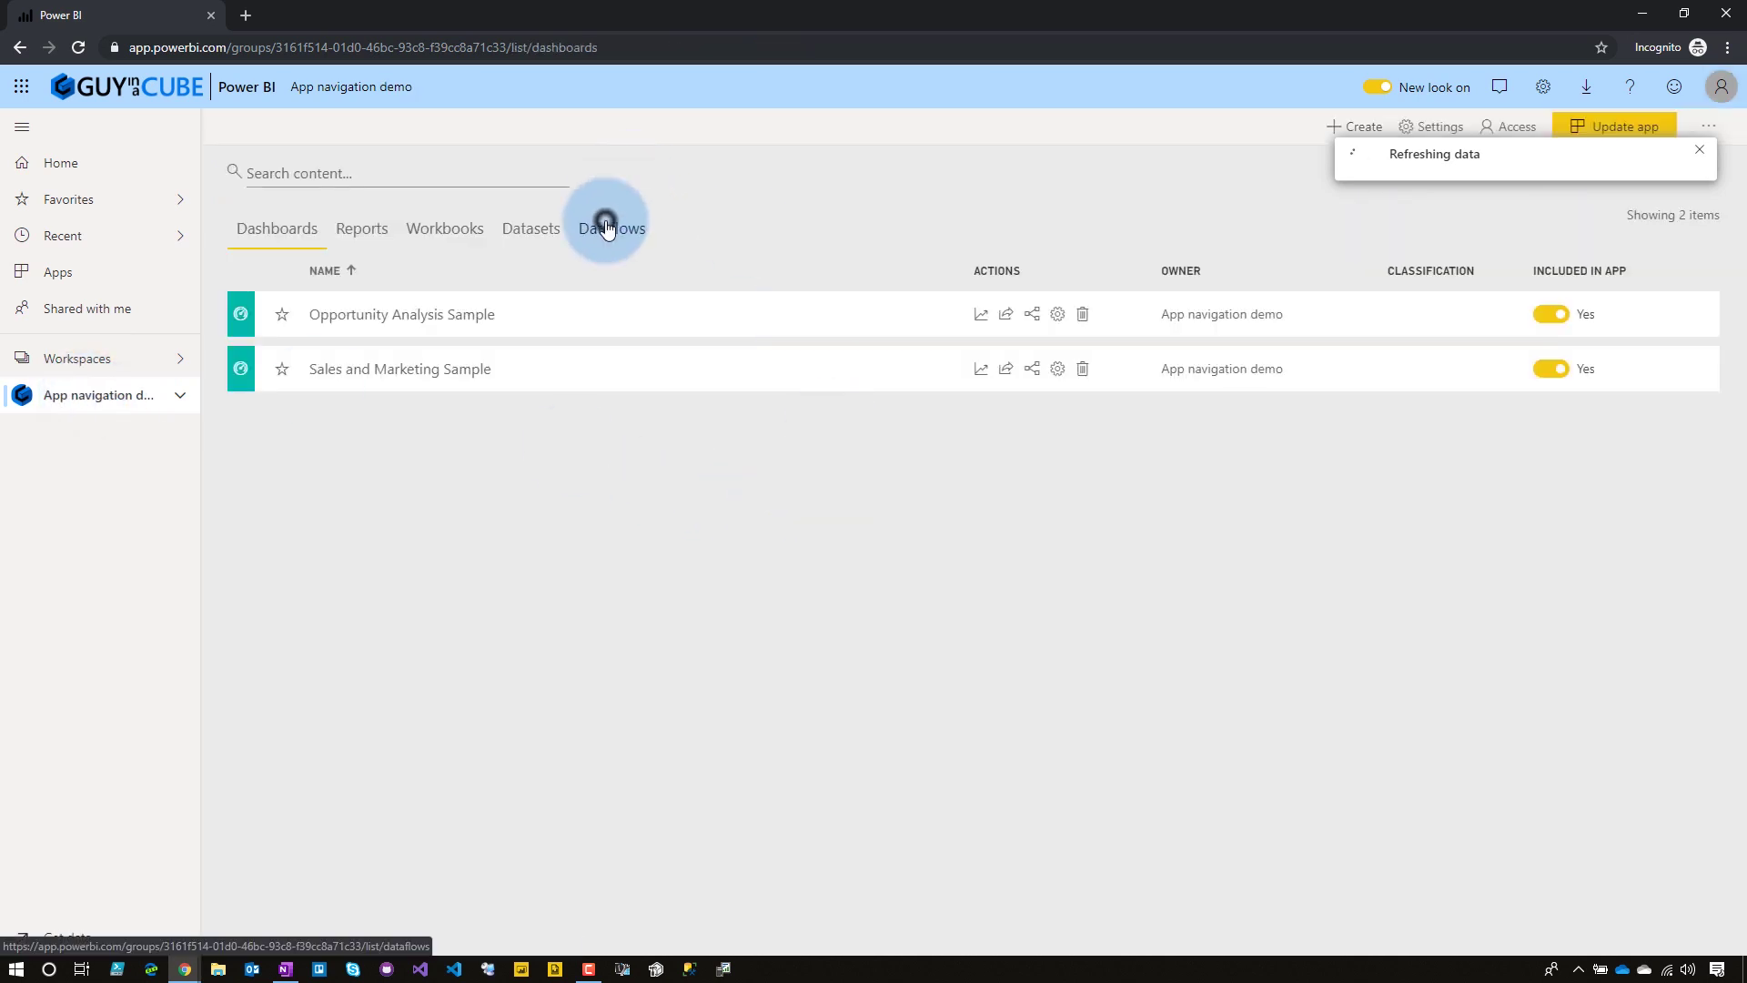